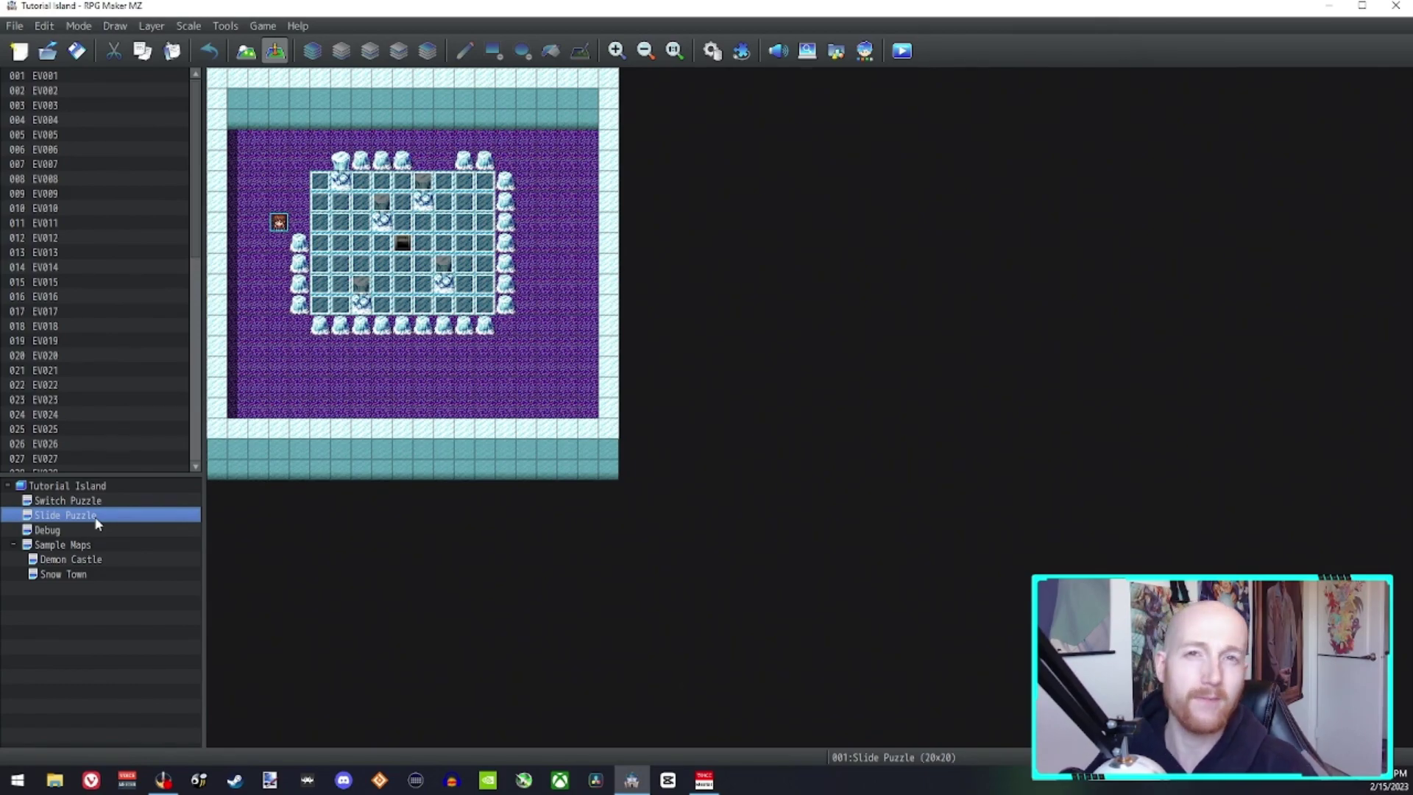
Step: Create a 10×10 map under Slide Puzzle named 'Ice Cave' using the 0004 Dungeon tileset
right_click(153, 525)
left_click(194, 540)
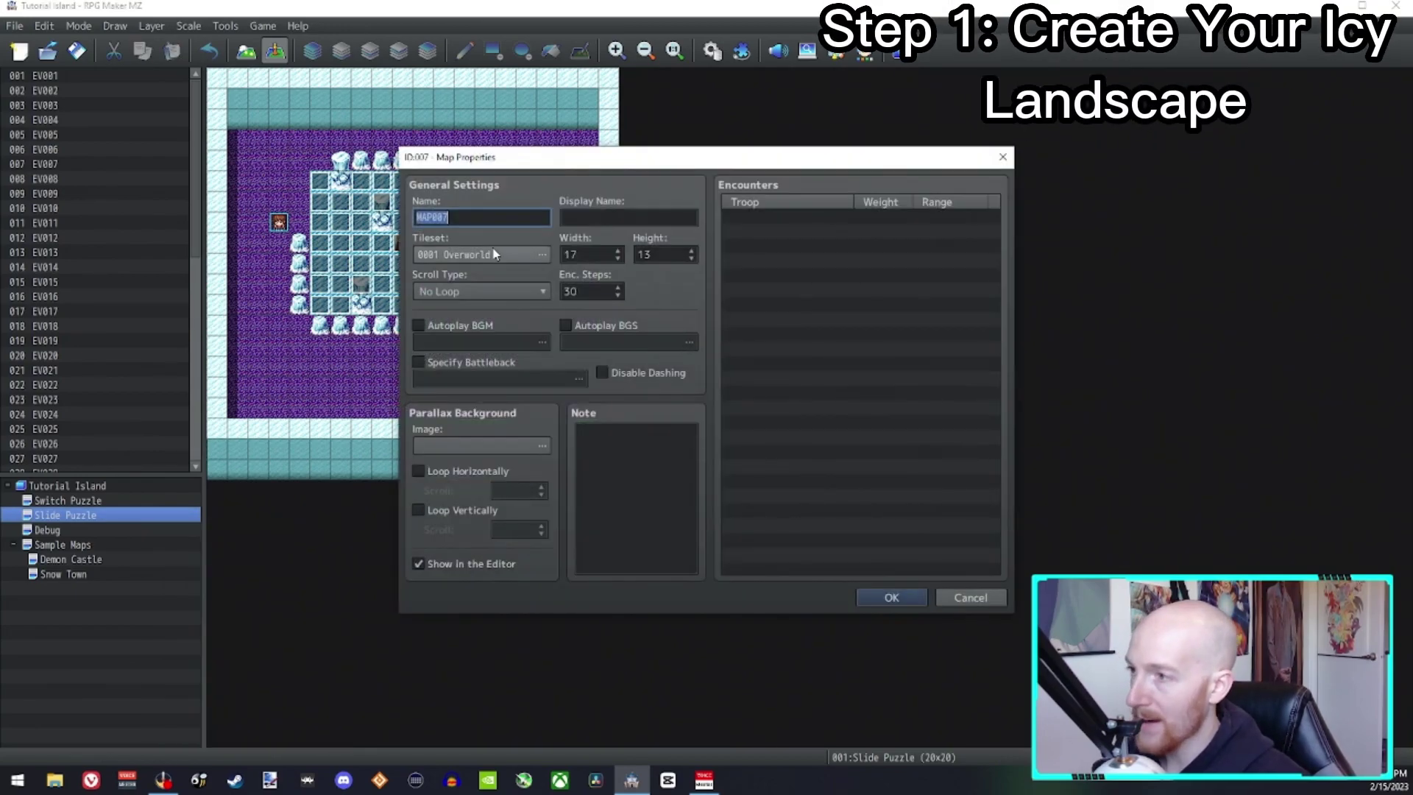
double_click(580, 254)
type("10")
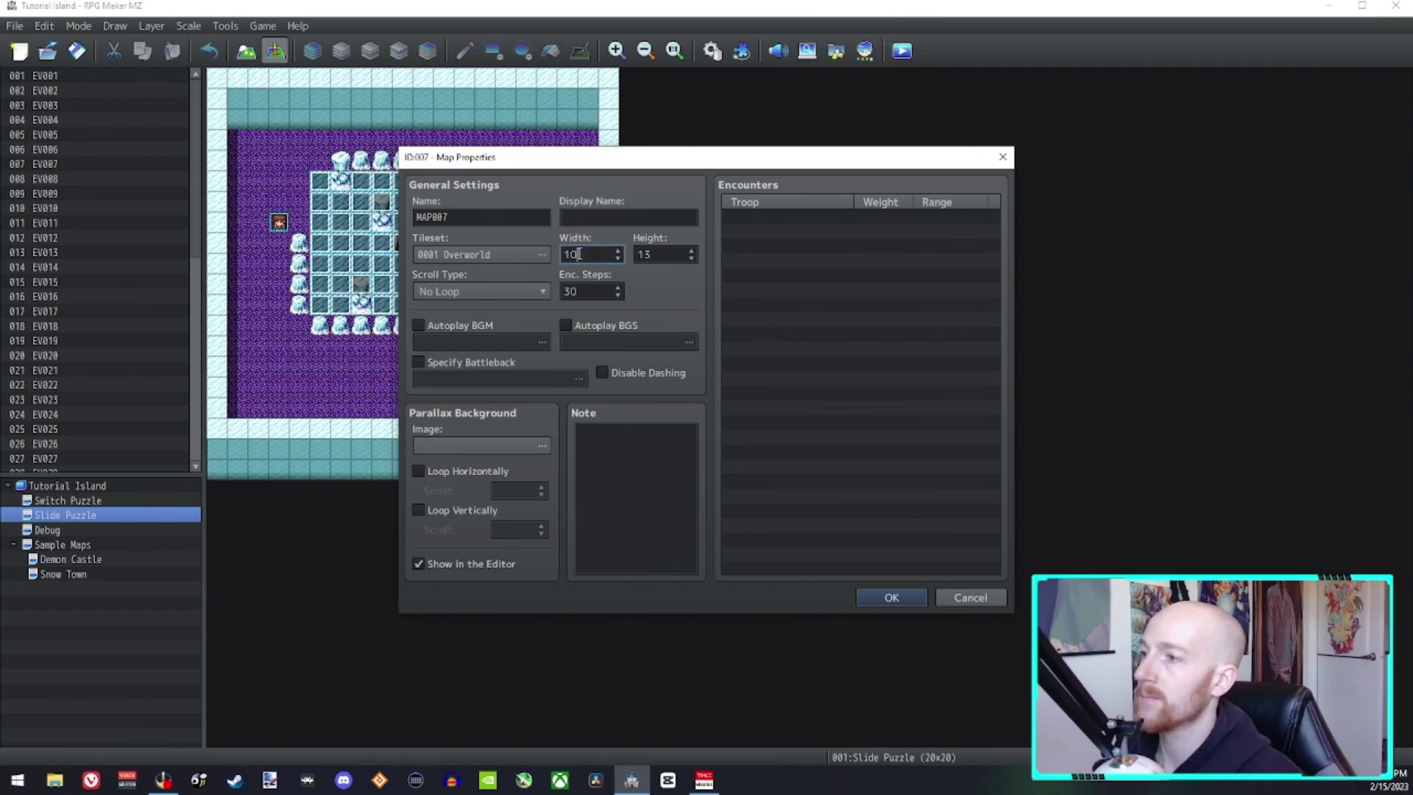
double_click(662, 256)
type("10")
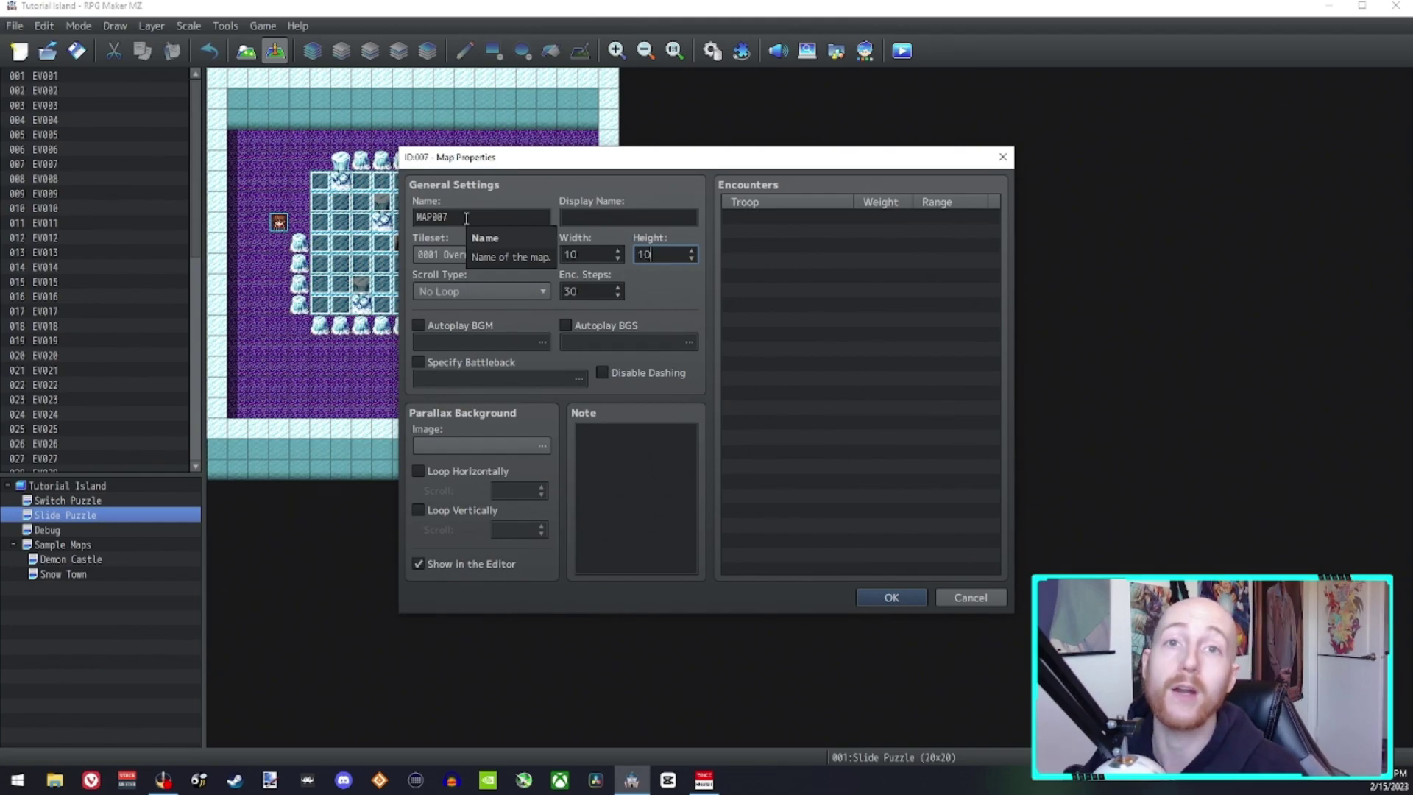
double_click(465, 217)
key("BackSpace")
type("Ice Cazve")
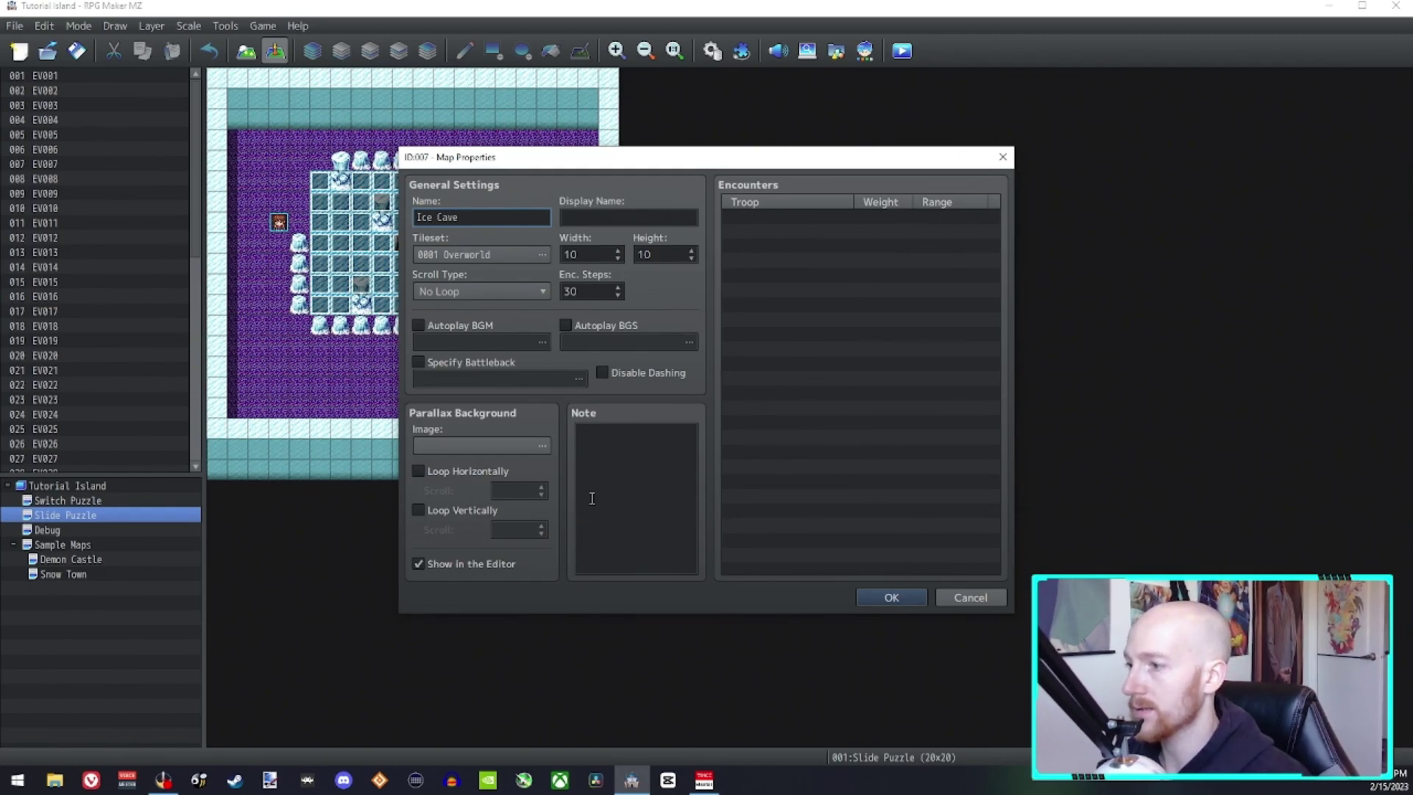
left_click(470, 255)
left_click(758, 284)
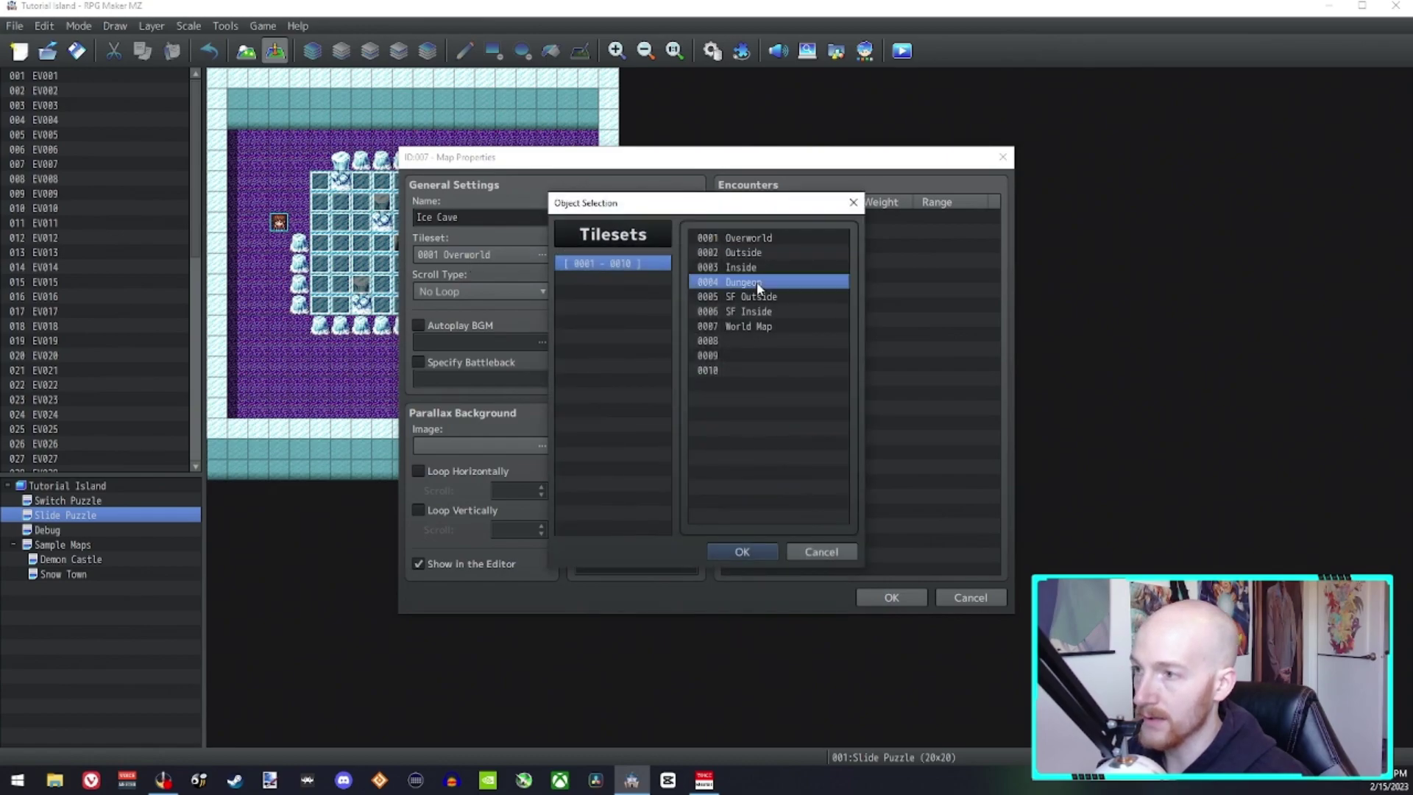
left_click(743, 551)
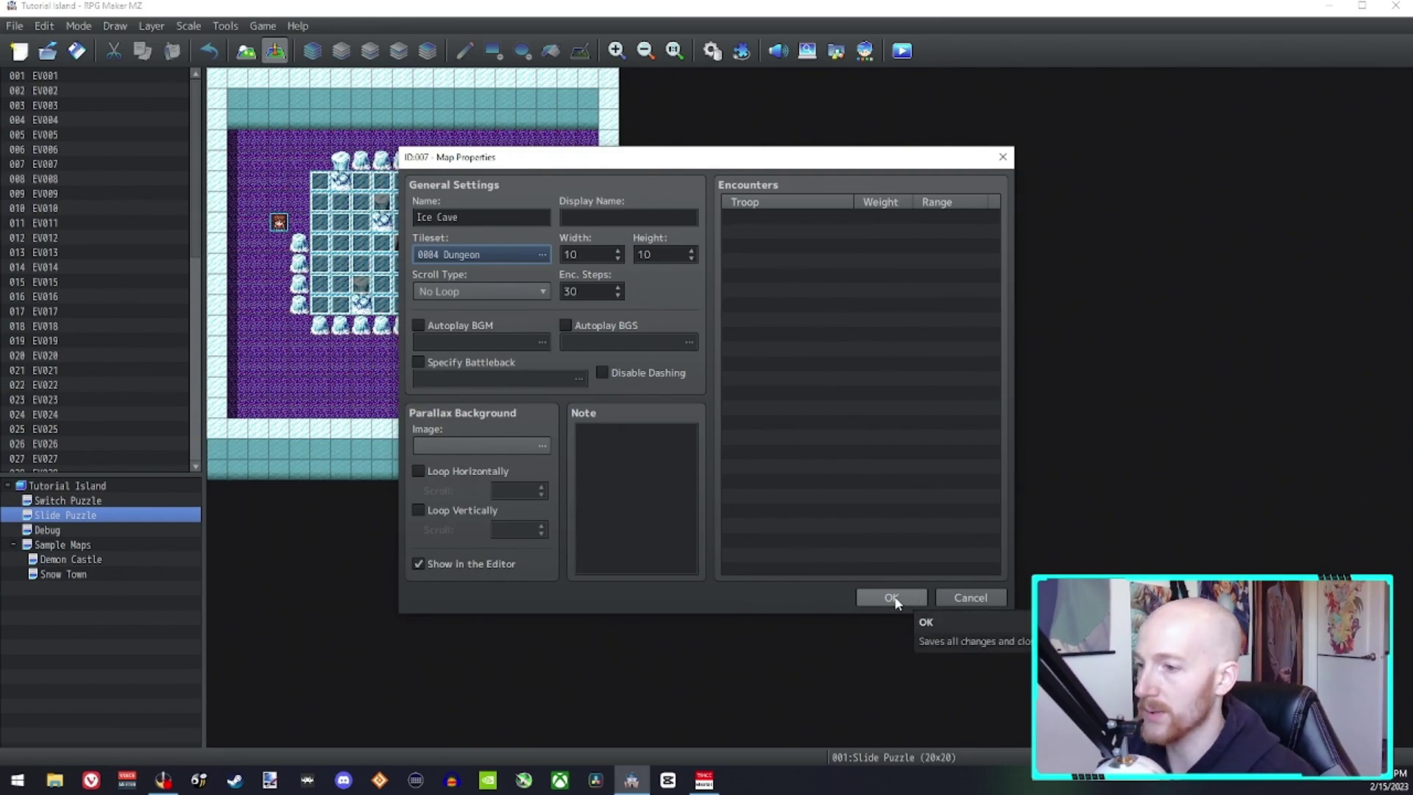
Step: Save the map properties and paint icy walls around the map edge with a dark teal top
left_click(893, 599)
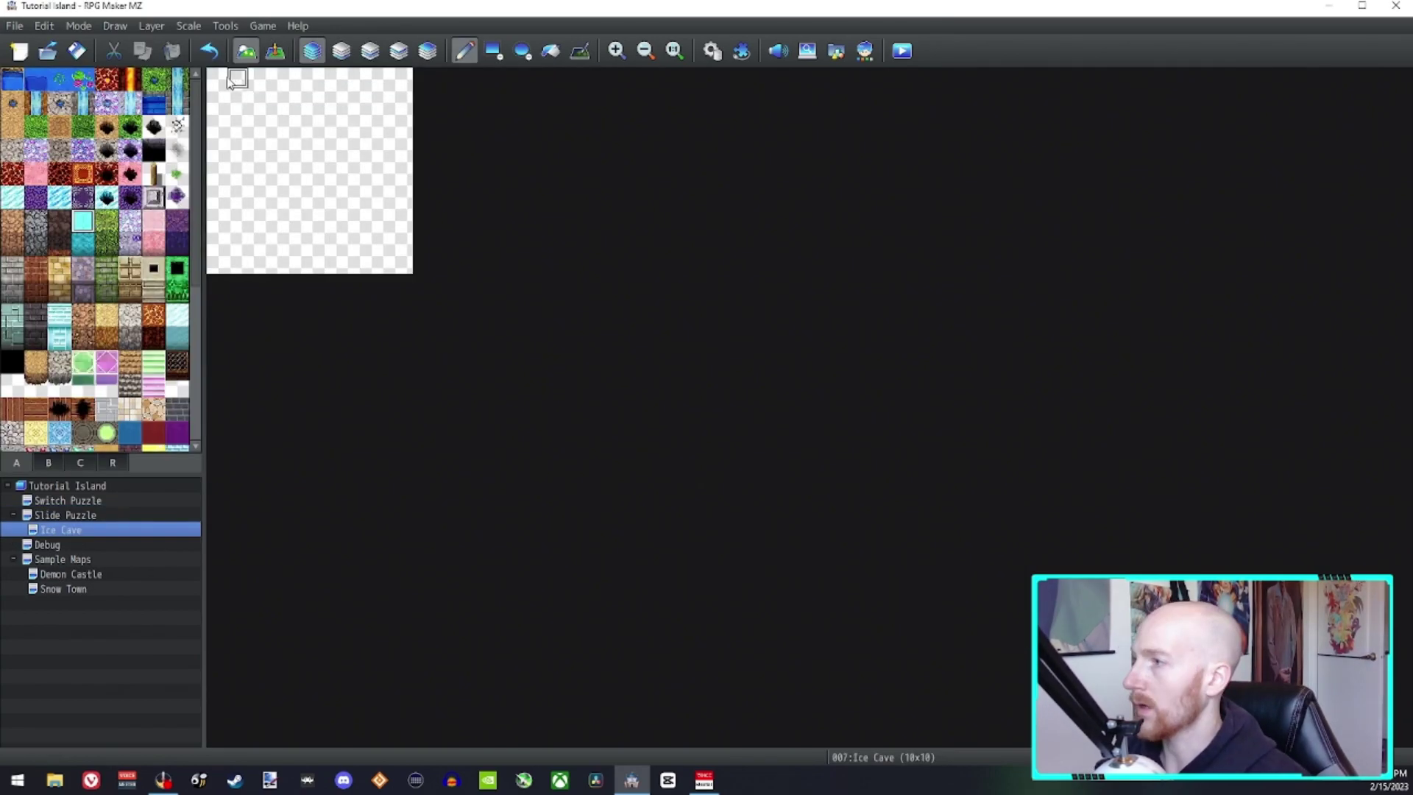
mouse_move(217, 77)
left_mouse_down()
mouse_move(214, 259)
mouse_move(395, 268)
mouse_move(390, 161)
left_mouse_up()
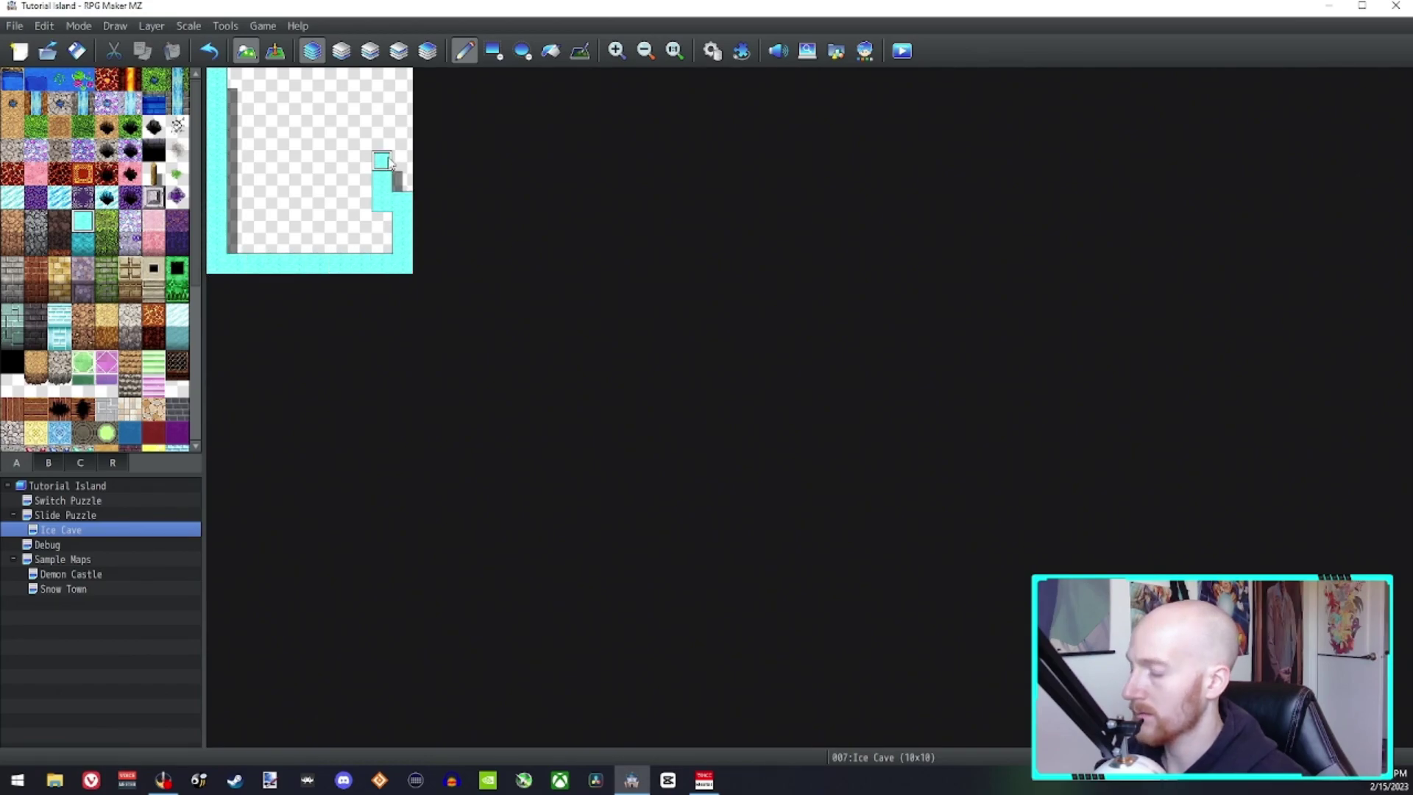
key("ctrl+z")
mouse_move(216, 75)
left_mouse_down()
mouse_move(231, 263)
mouse_move(402, 260)
mouse_move(406, 81)
mouse_move(231, 87)
mouse_move(388, 99)
left_mouse_up()
left_click(82, 243)
left_click(239, 98)
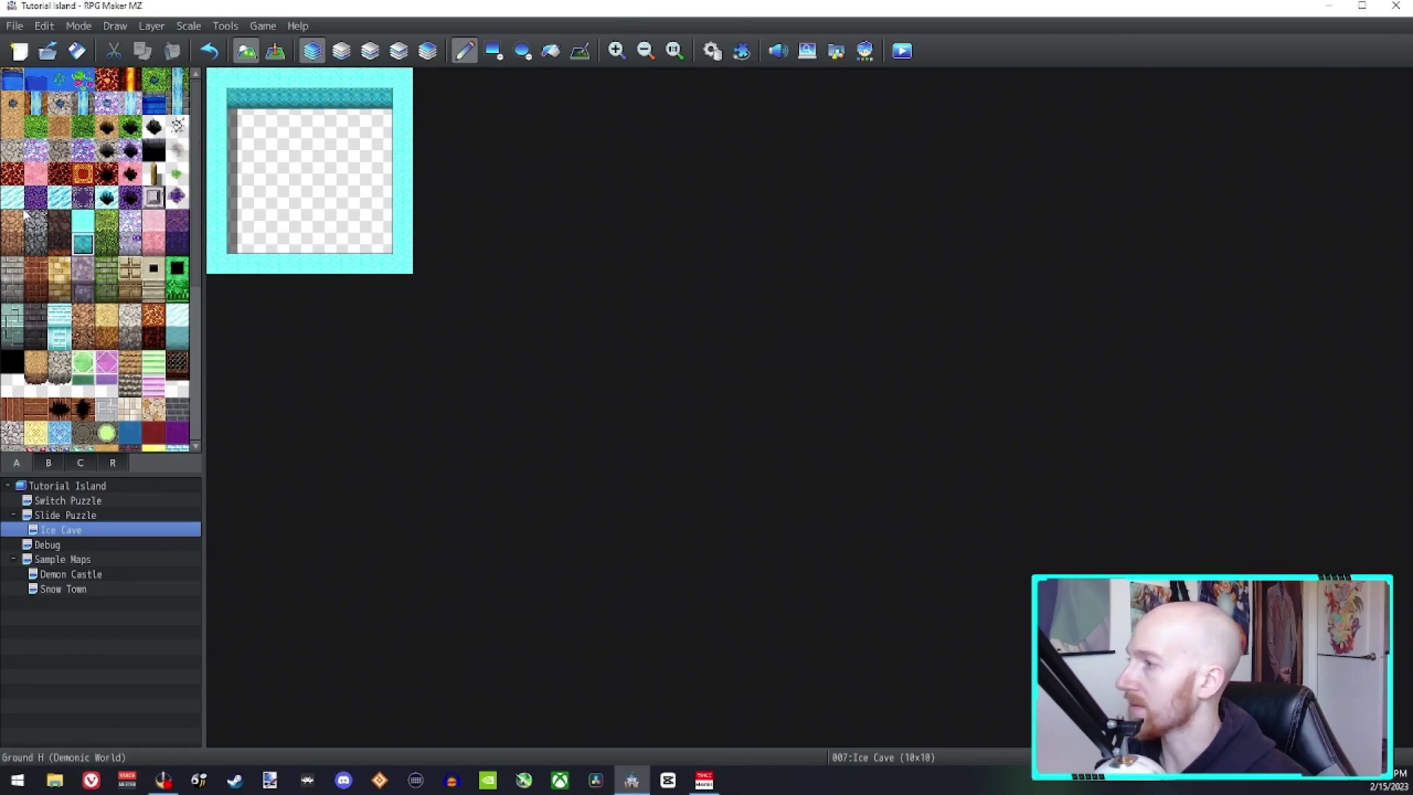
Step: Flood-fill the empty map interior with the grey gravel floor tile
left_click(12, 150)
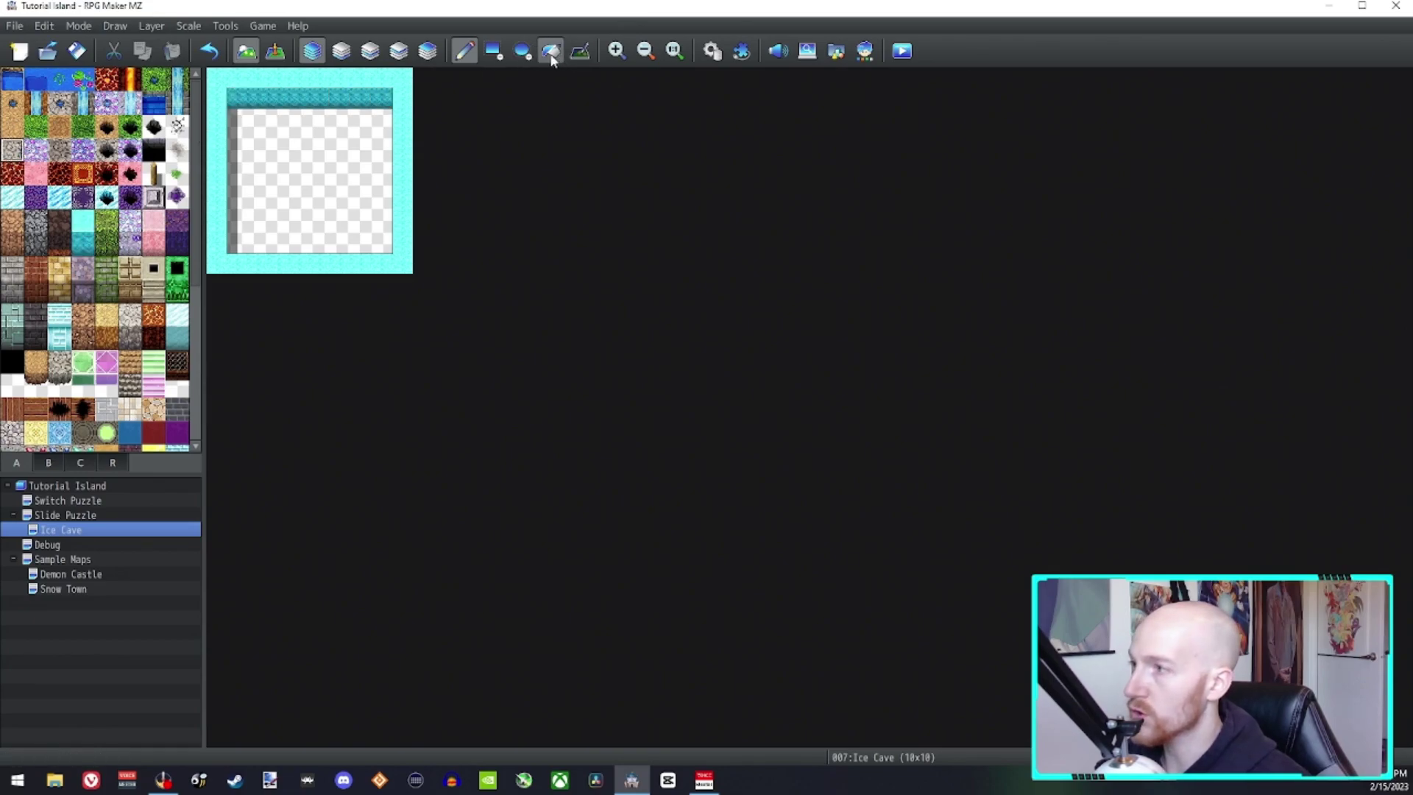
left_click(551, 51)
left_click(358, 159)
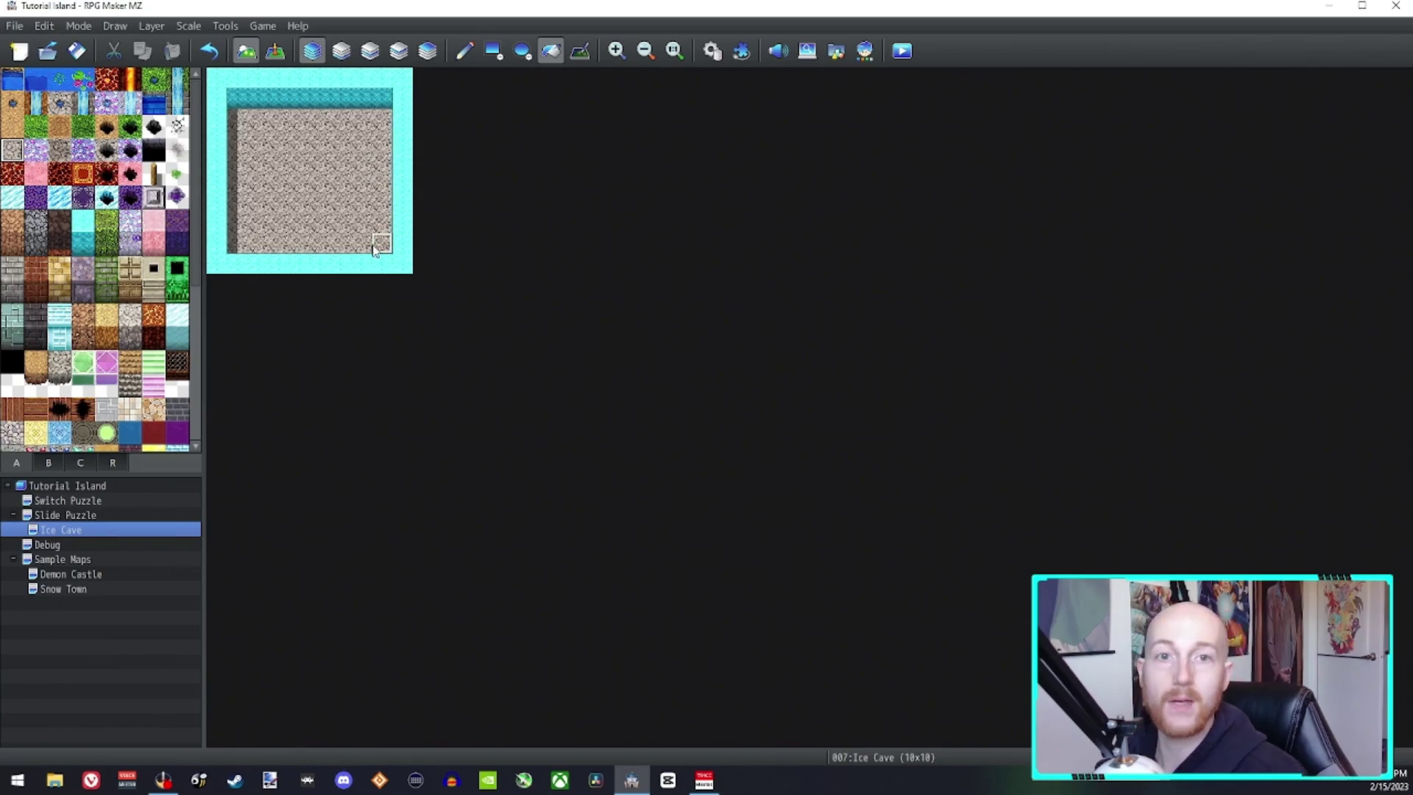
Step: Paint an L-shaped ice path and fill the rest as a square ice patch
left_click(11, 198)
left_click(464, 51)
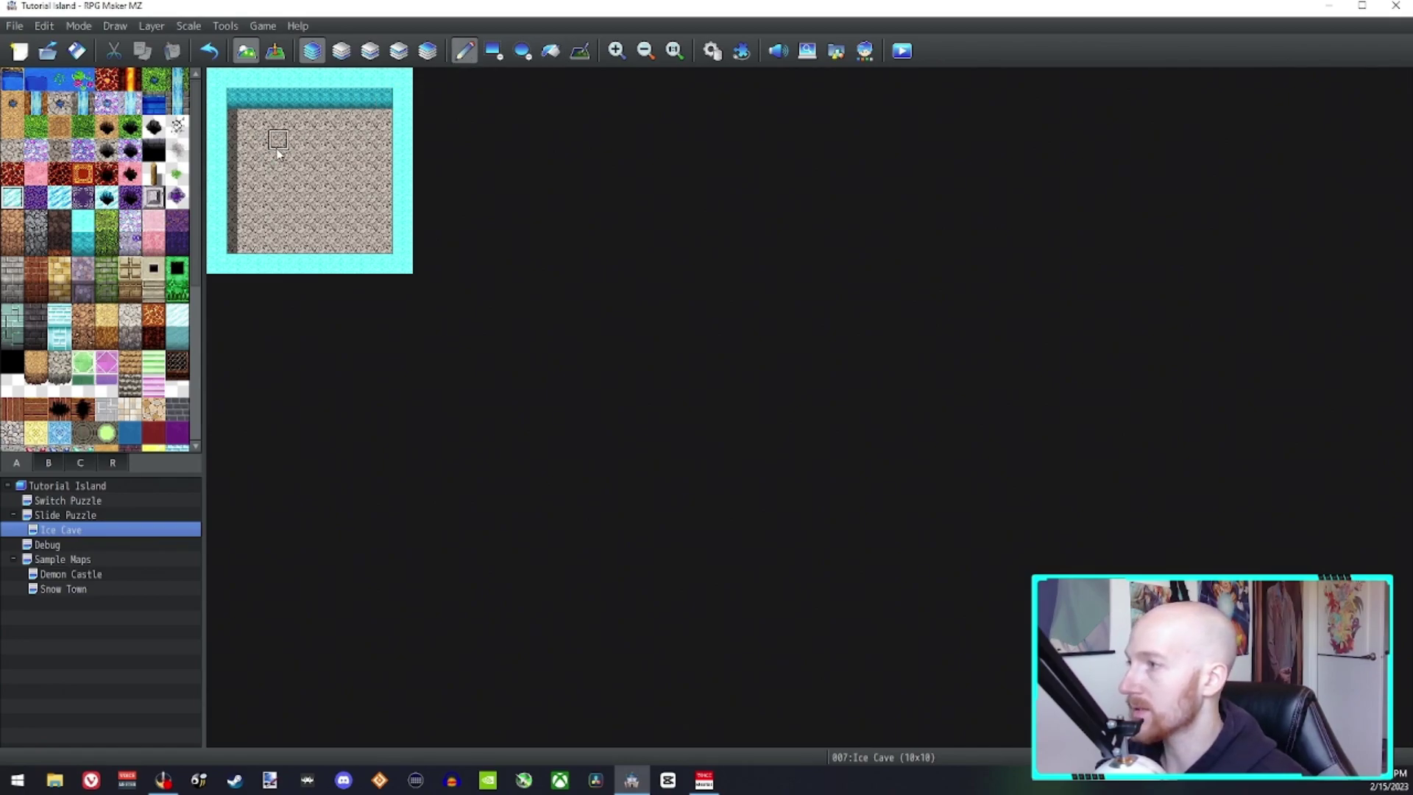
left_click_drag(278, 152, 342, 151)
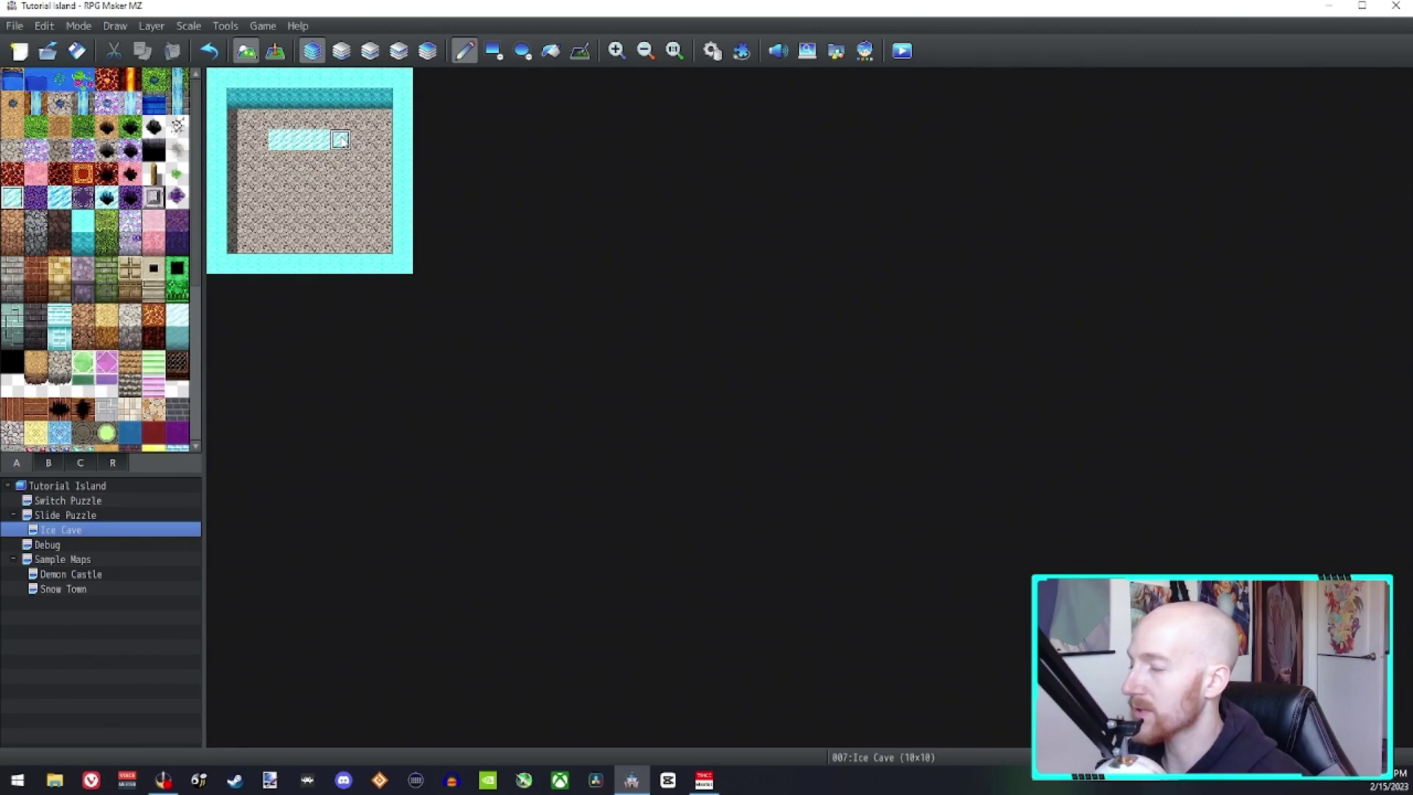
left_click_drag(340, 140, 340, 203)
left_click(494, 50)
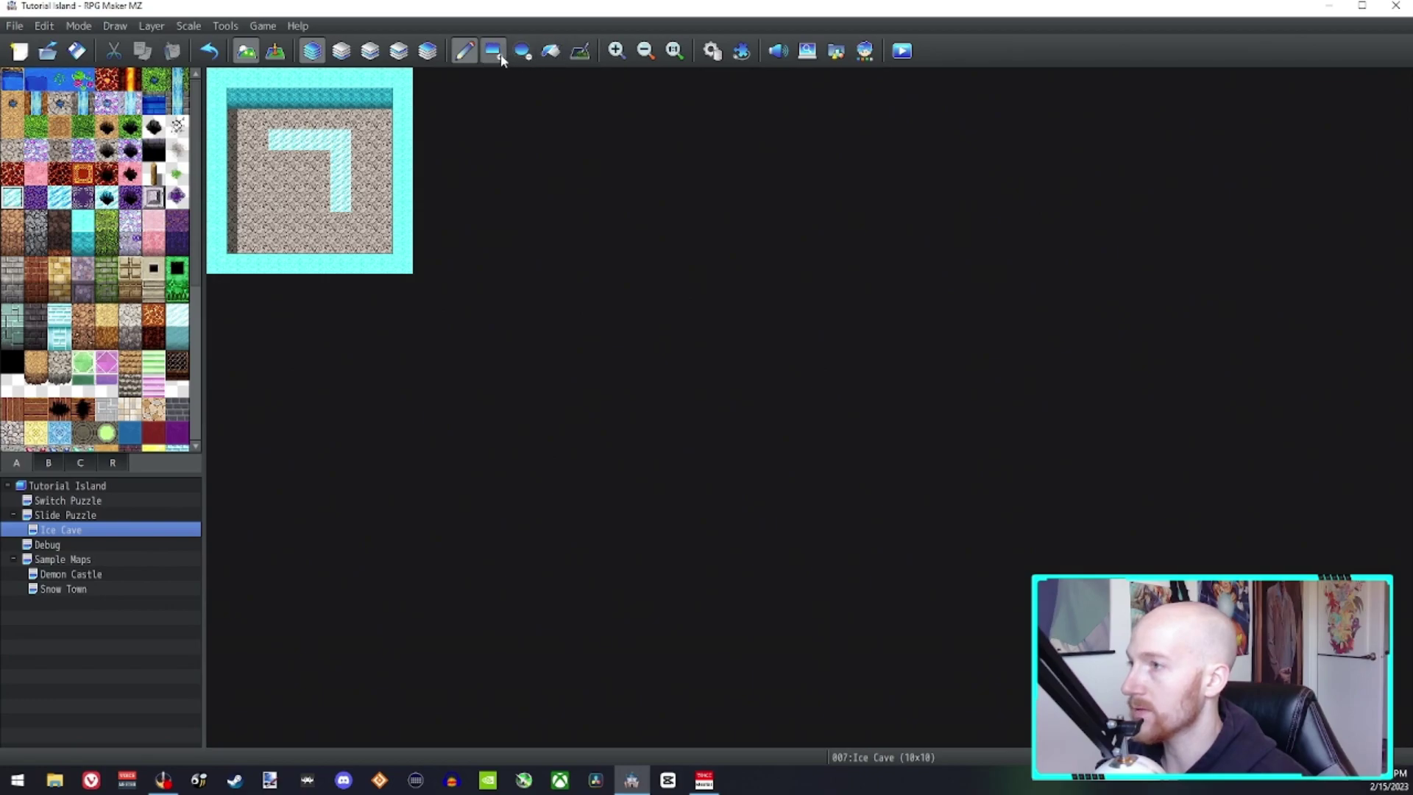
left_click_drag(315, 158, 278, 207)
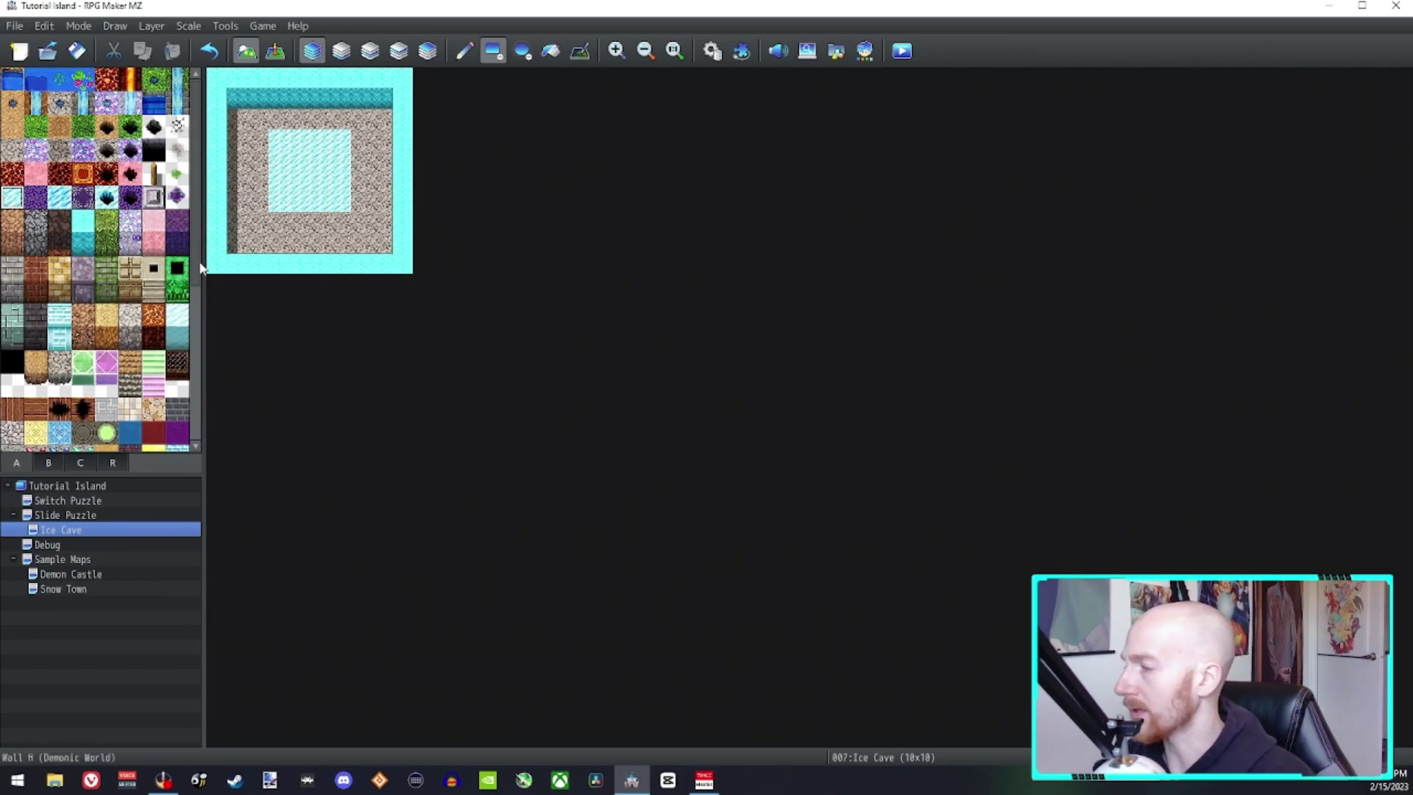
Step: Place tileset B ice crystal rocks along the ice square's sides and at both bottom corners
scroll(193, 309, "down", 3)
scroll(191, 317, "down", 3)
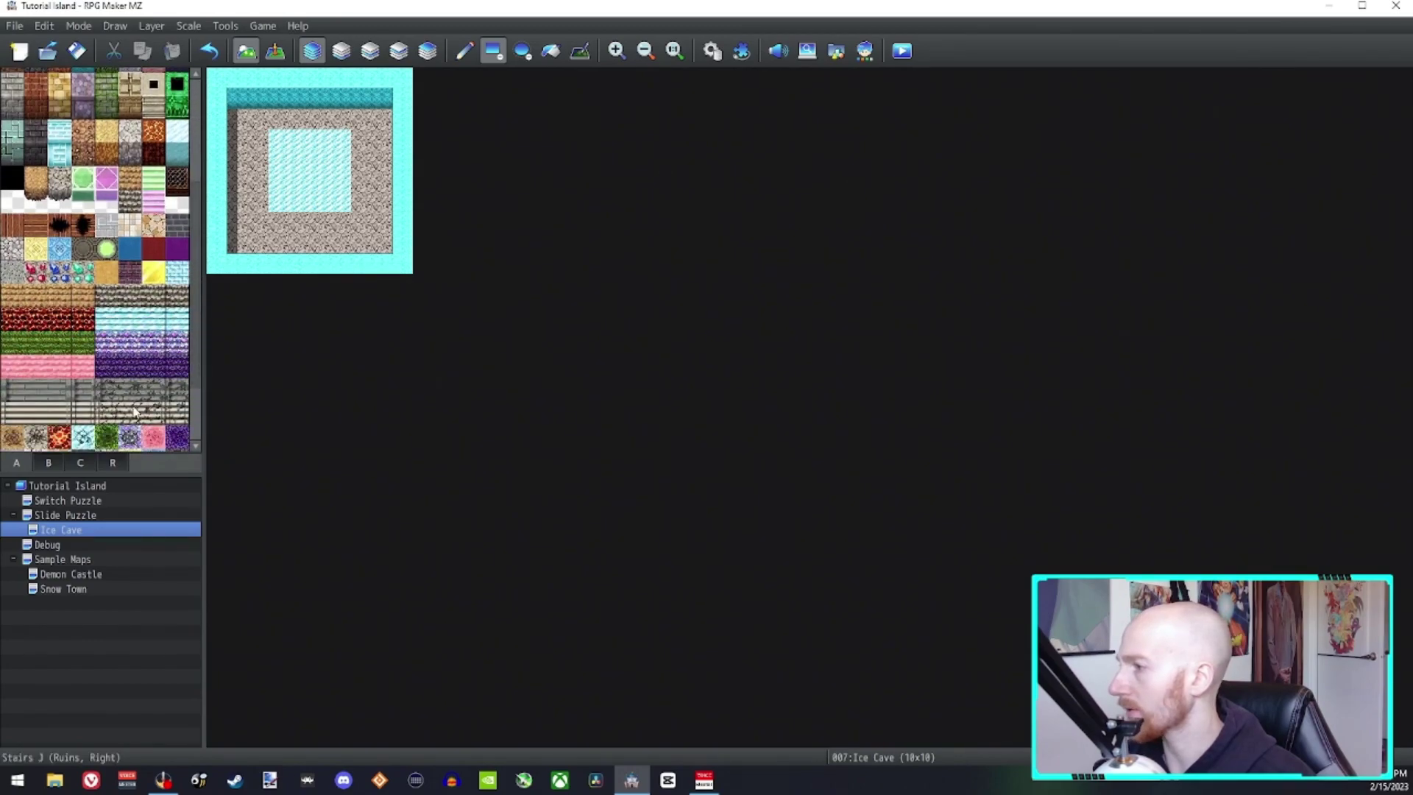
left_click(48, 462)
left_click(83, 197)
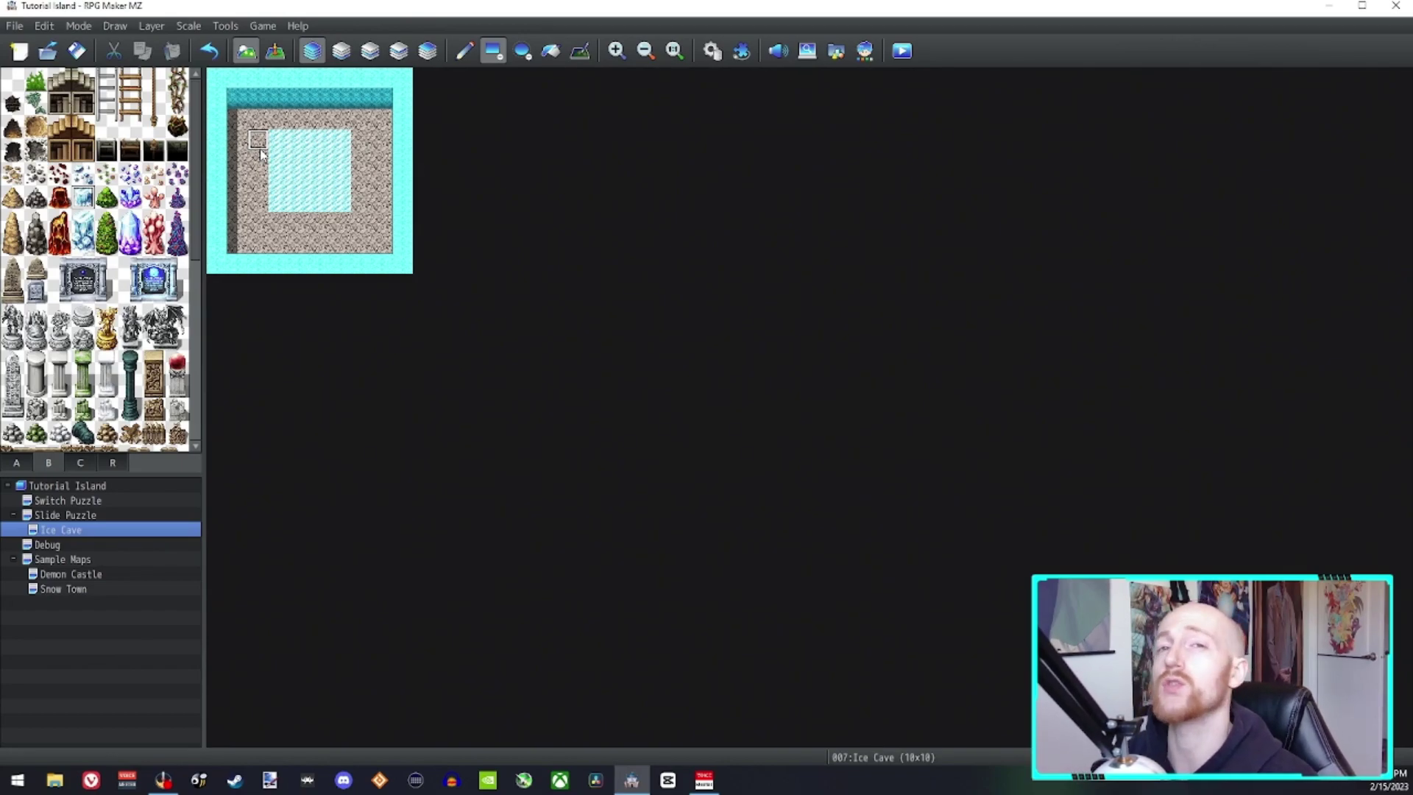
mouse_move(259, 202)
left_mouse_down()
mouse_move(258, 139)
mouse_move(278, 120)
mouse_move(345, 119)
mouse_move(365, 145)
mouse_move(359, 209)
left_mouse_up()
left_click(278, 224)
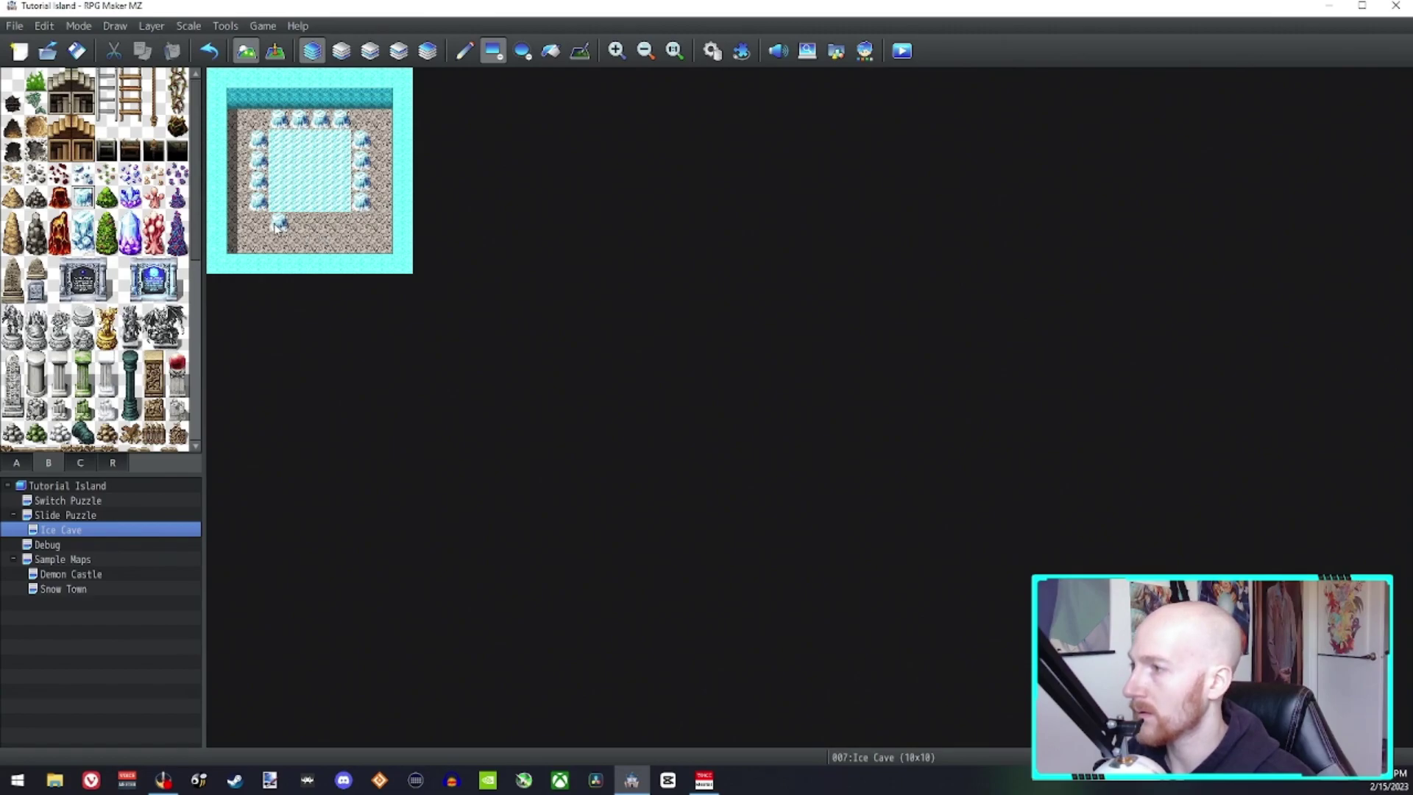
left_click(340, 224)
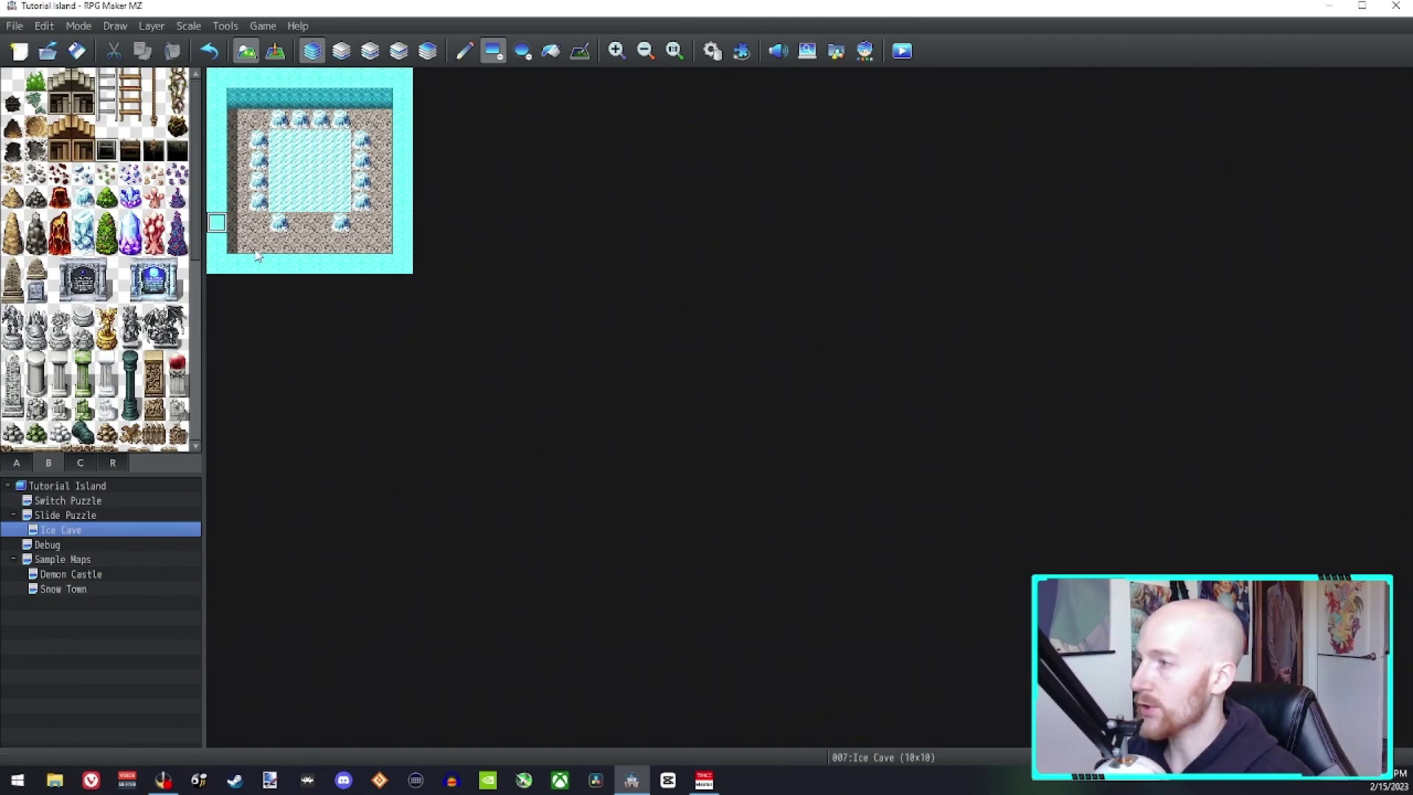
Step: Create a new event on an ice tile with a dark Tileset B tile as its image
left_click(275, 52)
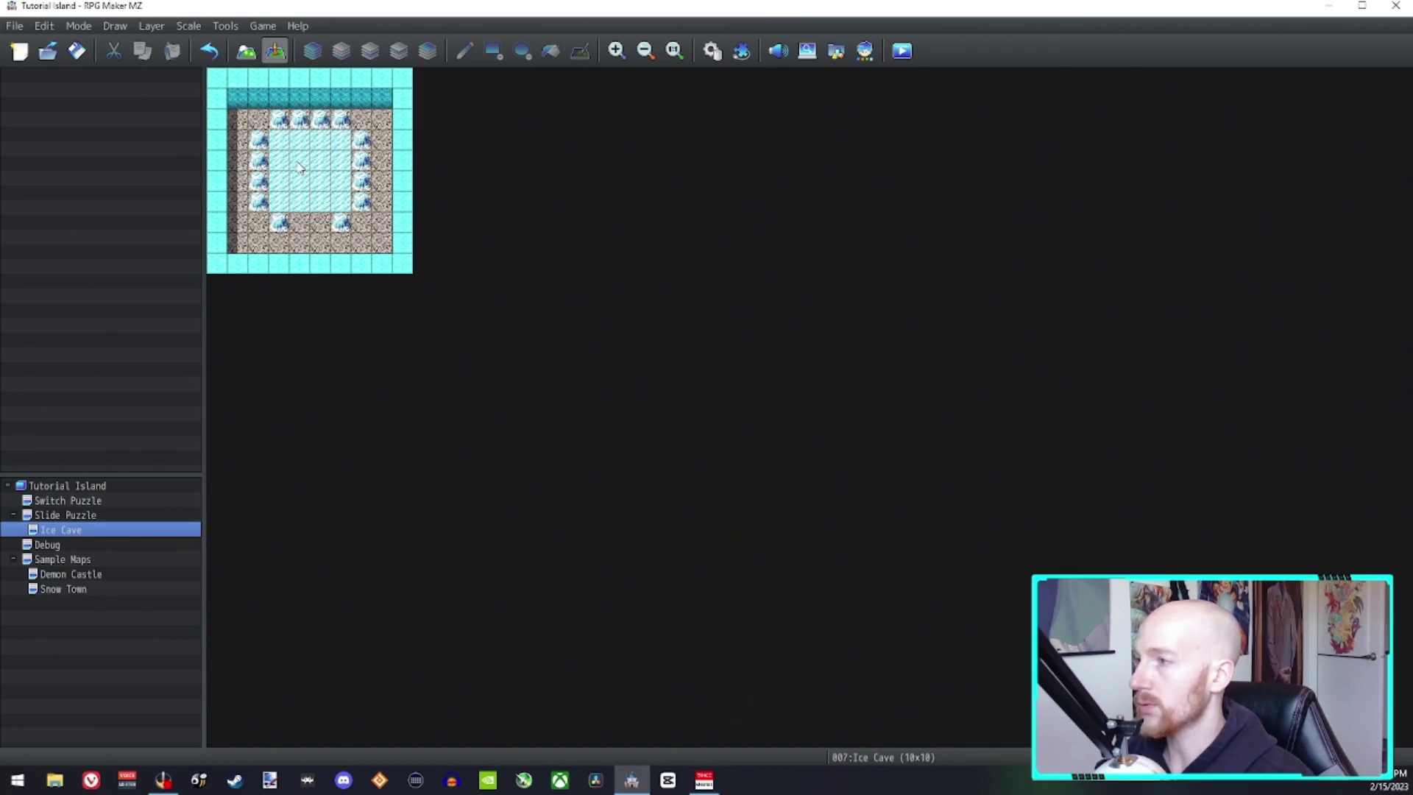
double_click(300, 168)
double_click(382, 448)
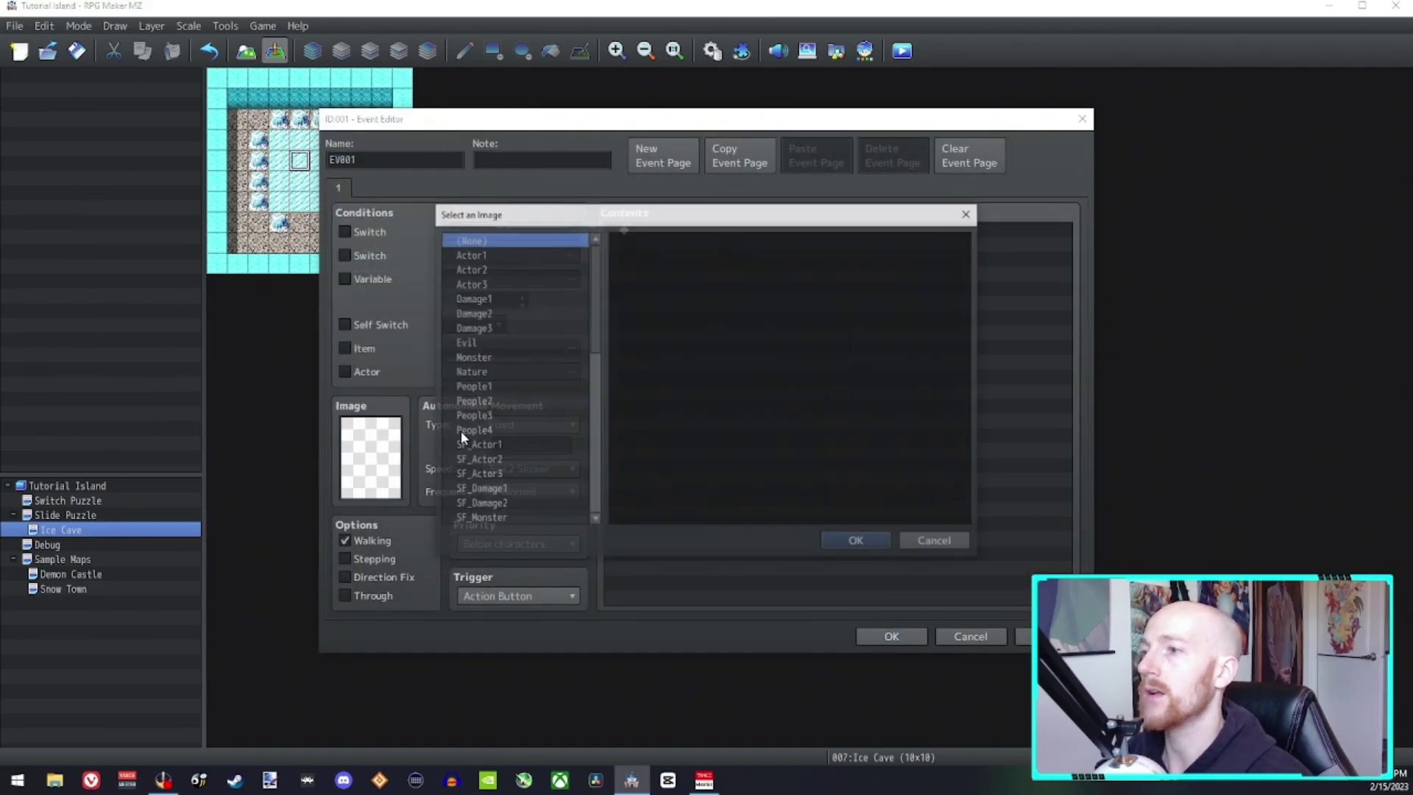
left_click_drag(595, 318, 593, 486)
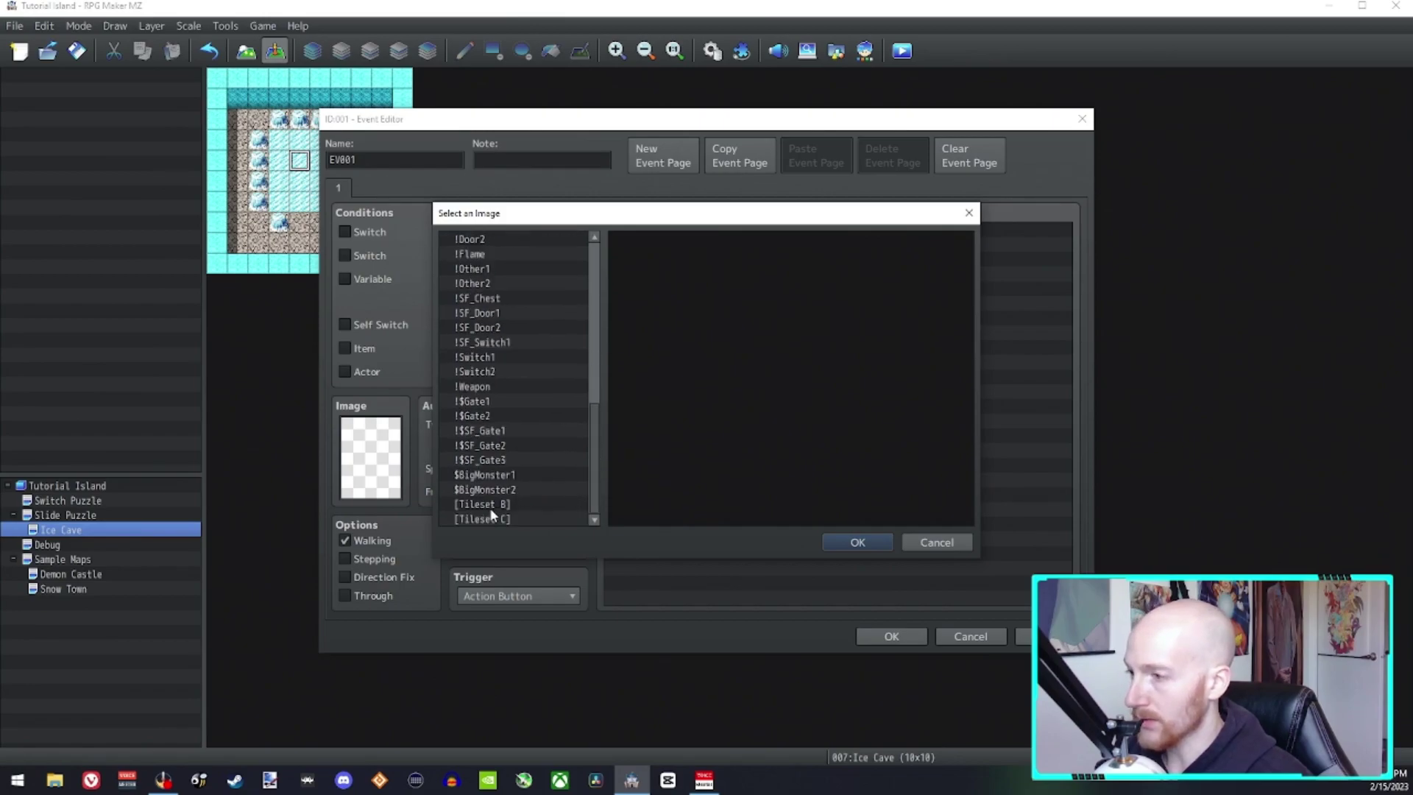
left_click(492, 508)
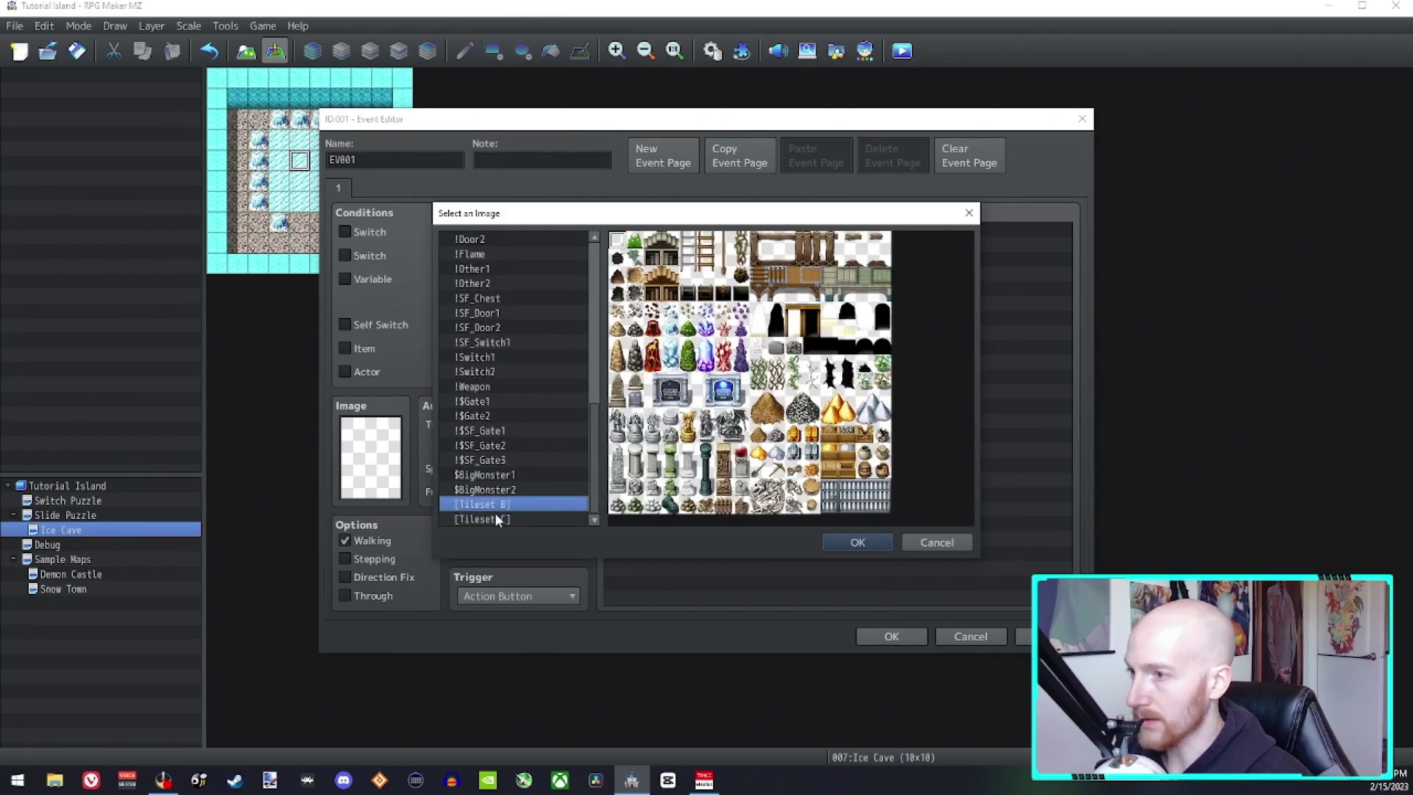
left_click(689, 293)
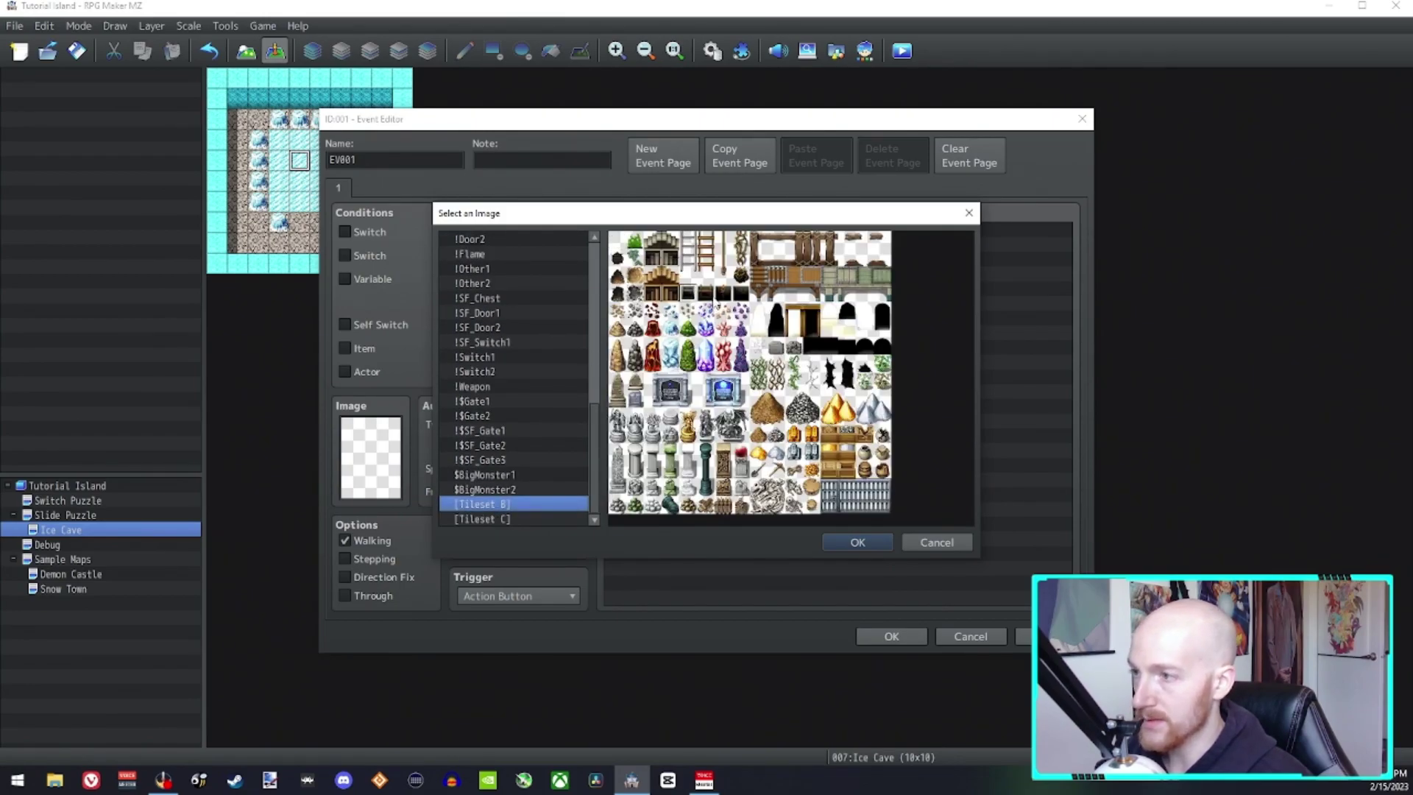
left_click(689, 294)
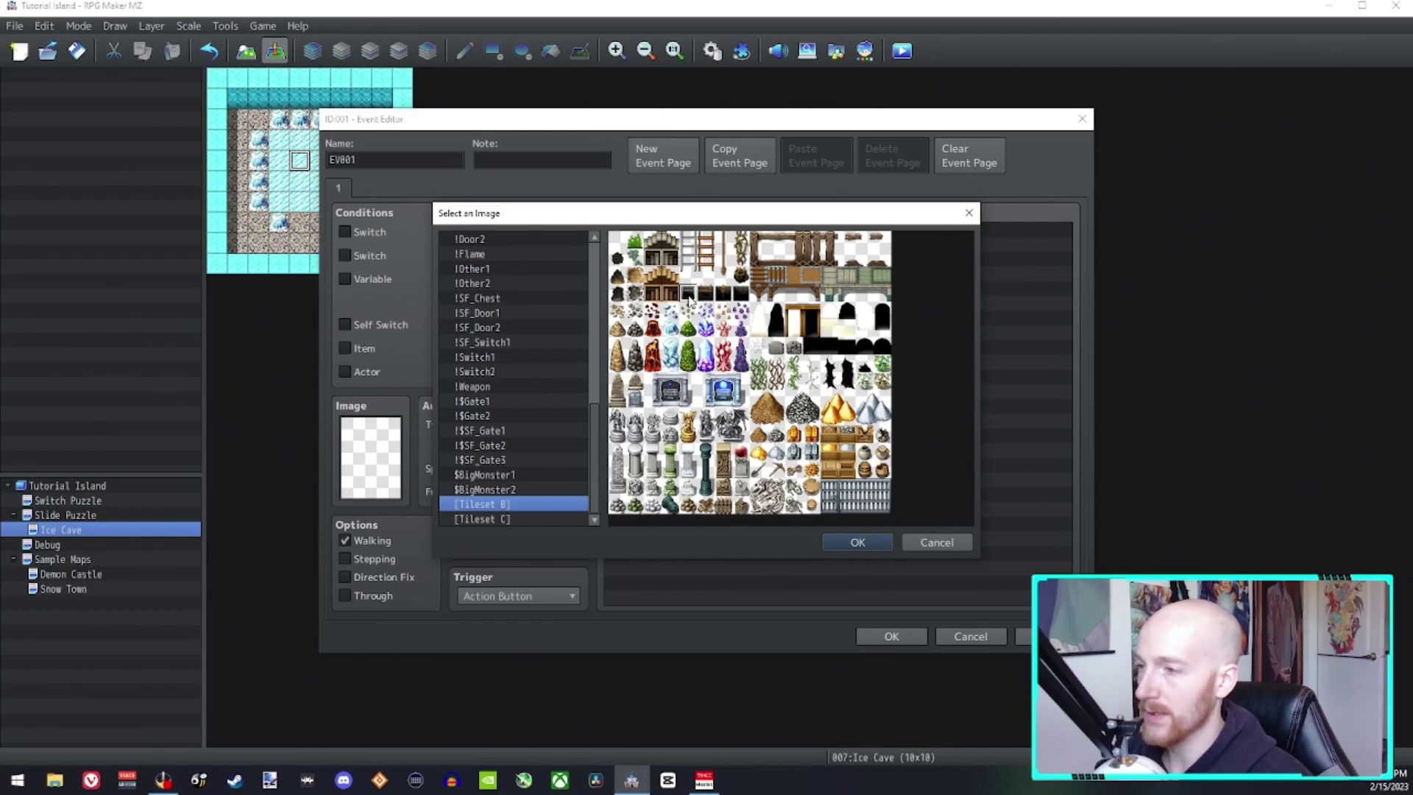
double_click(689, 295)
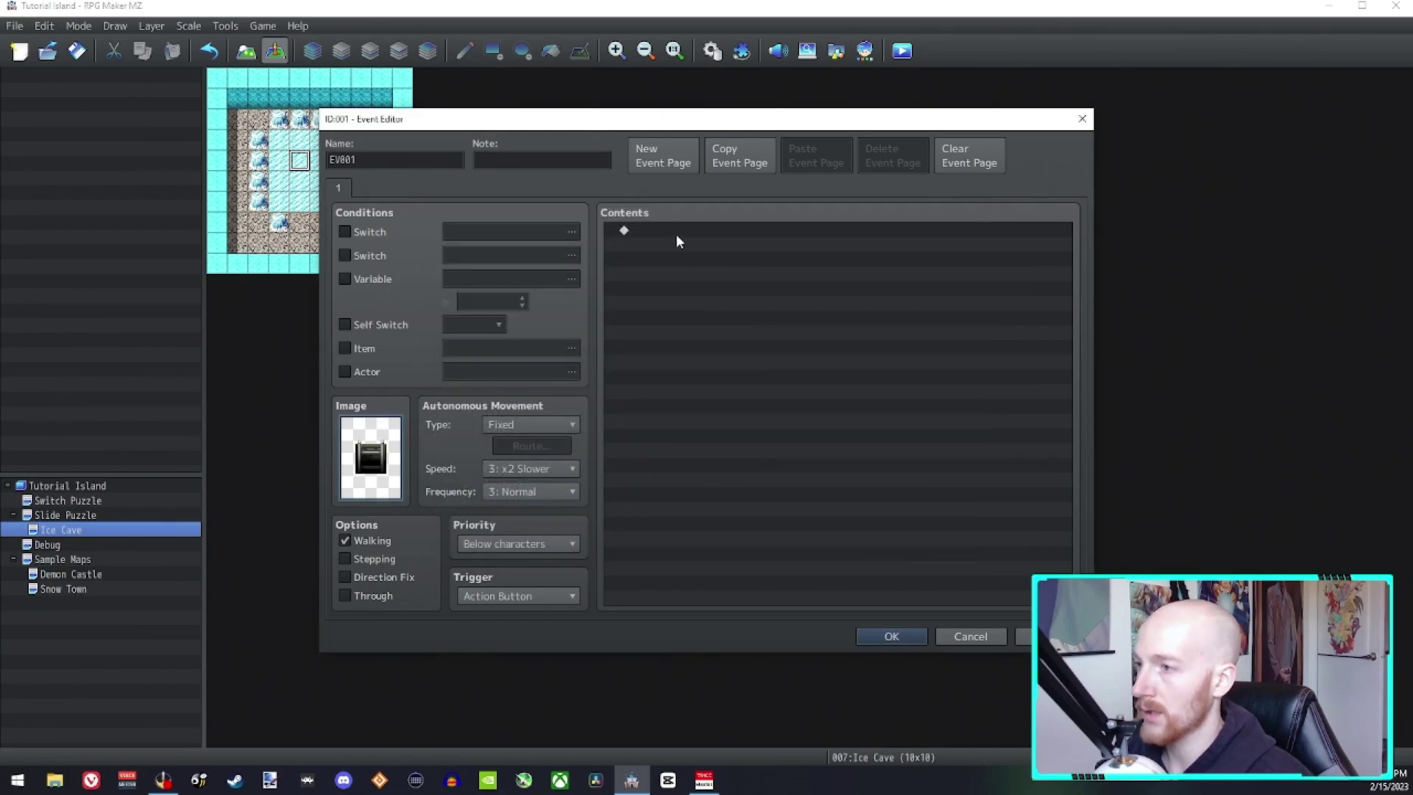
Step: Add a Transfer Player command to Demon Castle (19,37) with direction Up
left_click(672, 228)
right_click(673, 228)
double_click(651, 228)
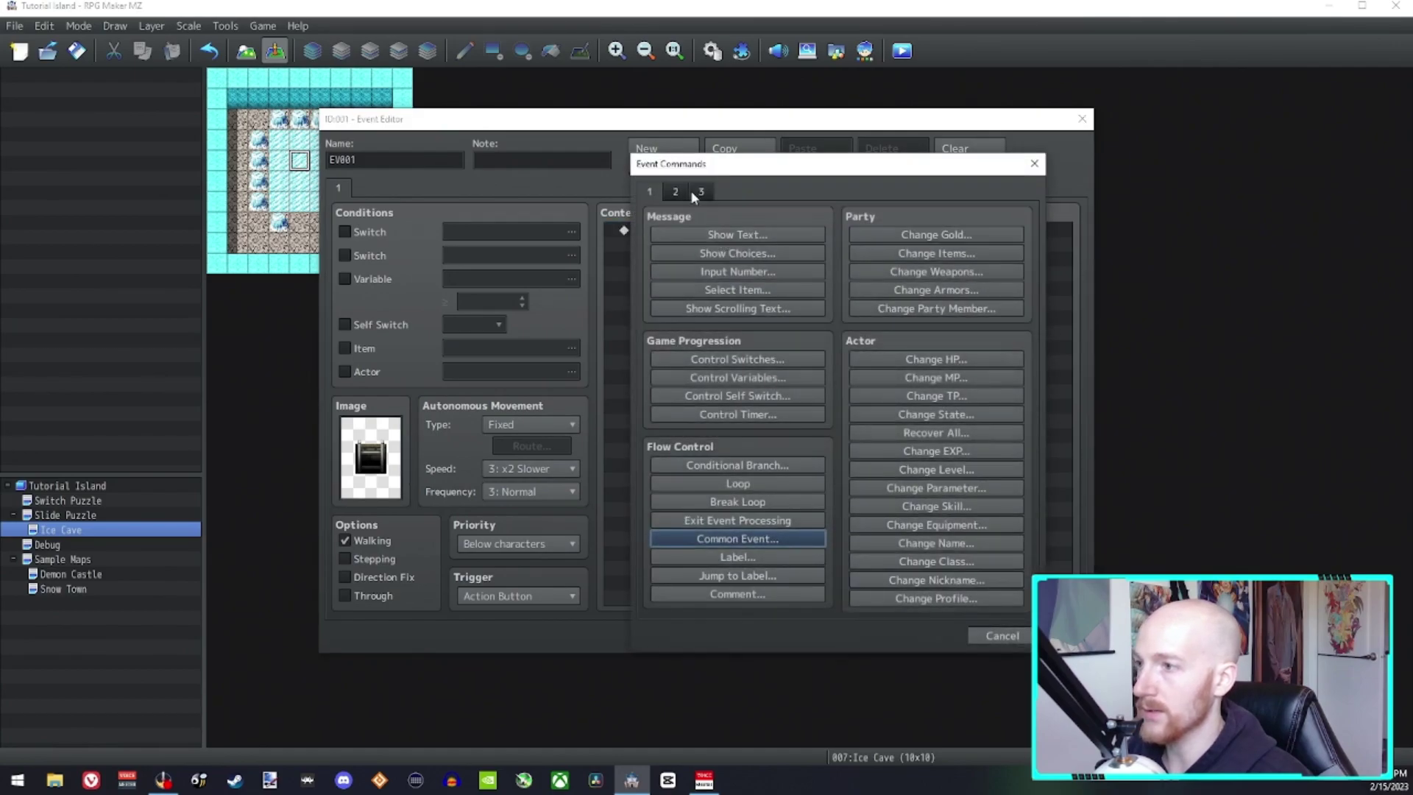
left_click(685, 192)
left_click(780, 234)
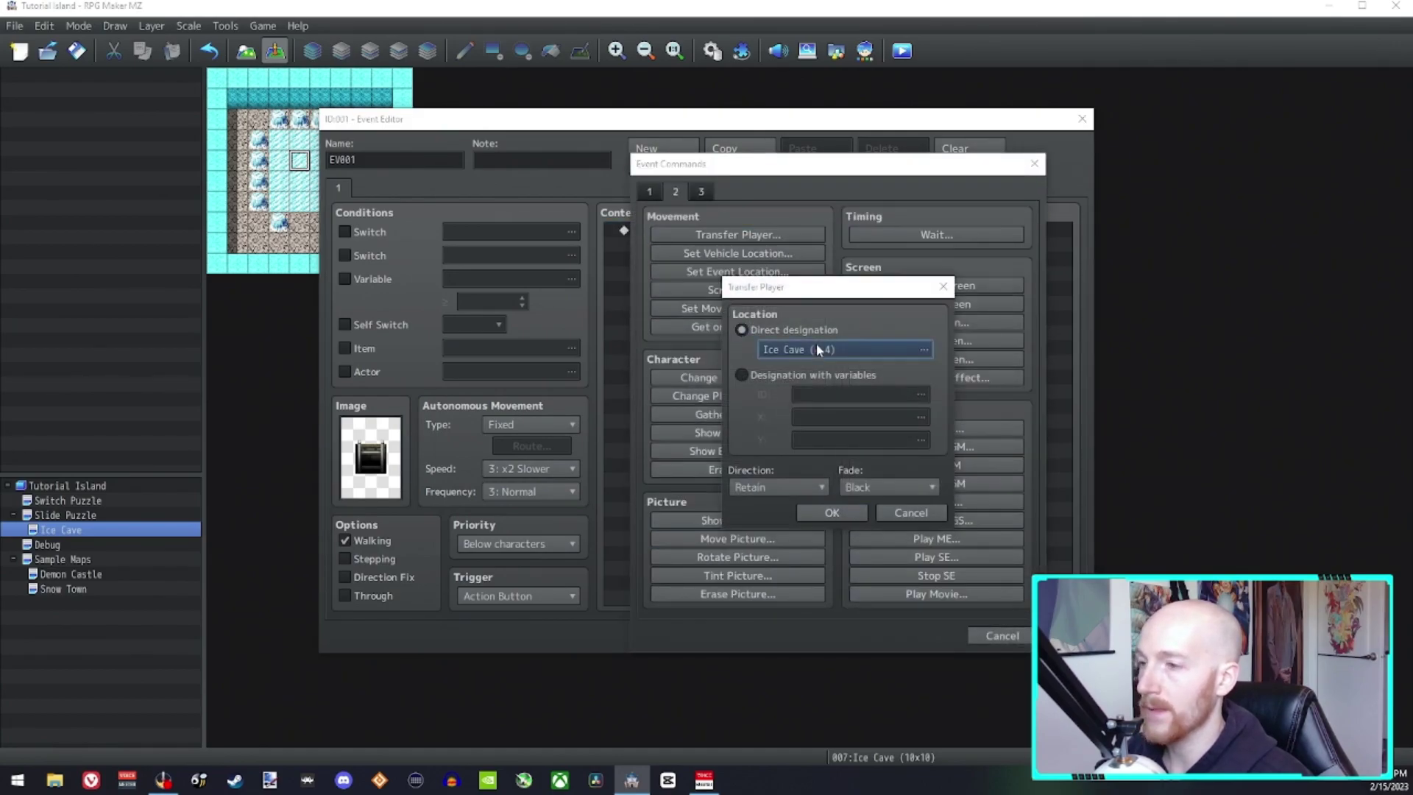
double_click(817, 349)
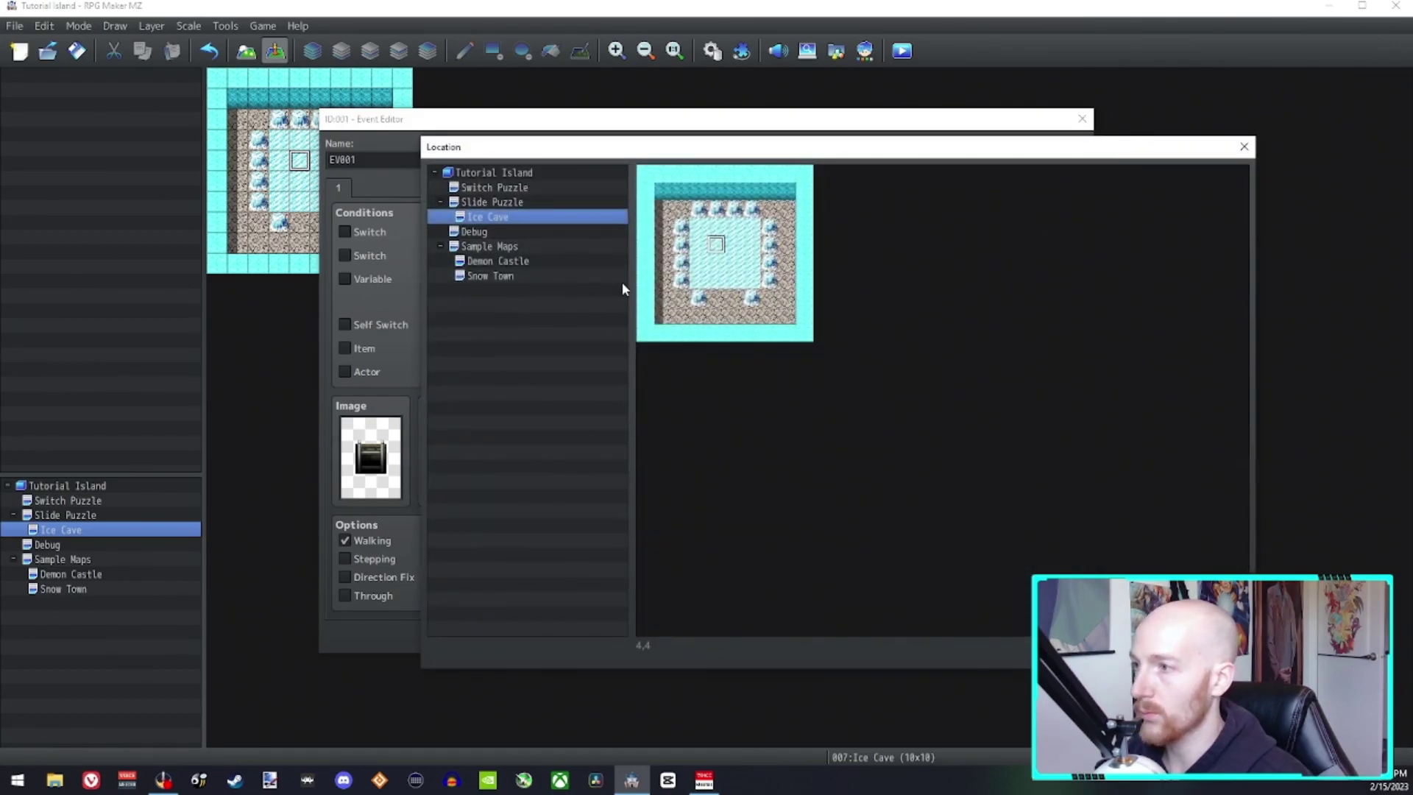
left_click(492, 262)
left_click(983, 593)
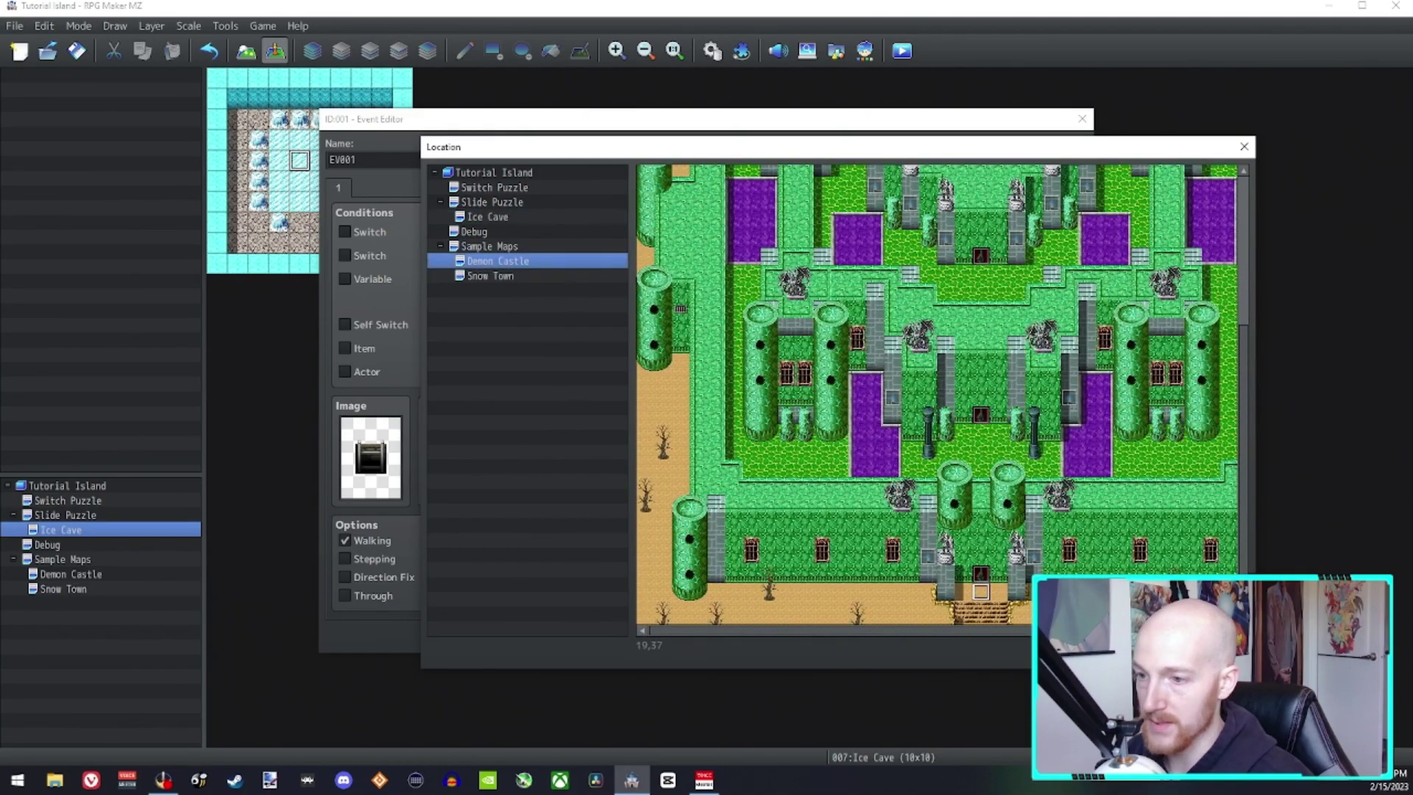
left_click(1126, 649)
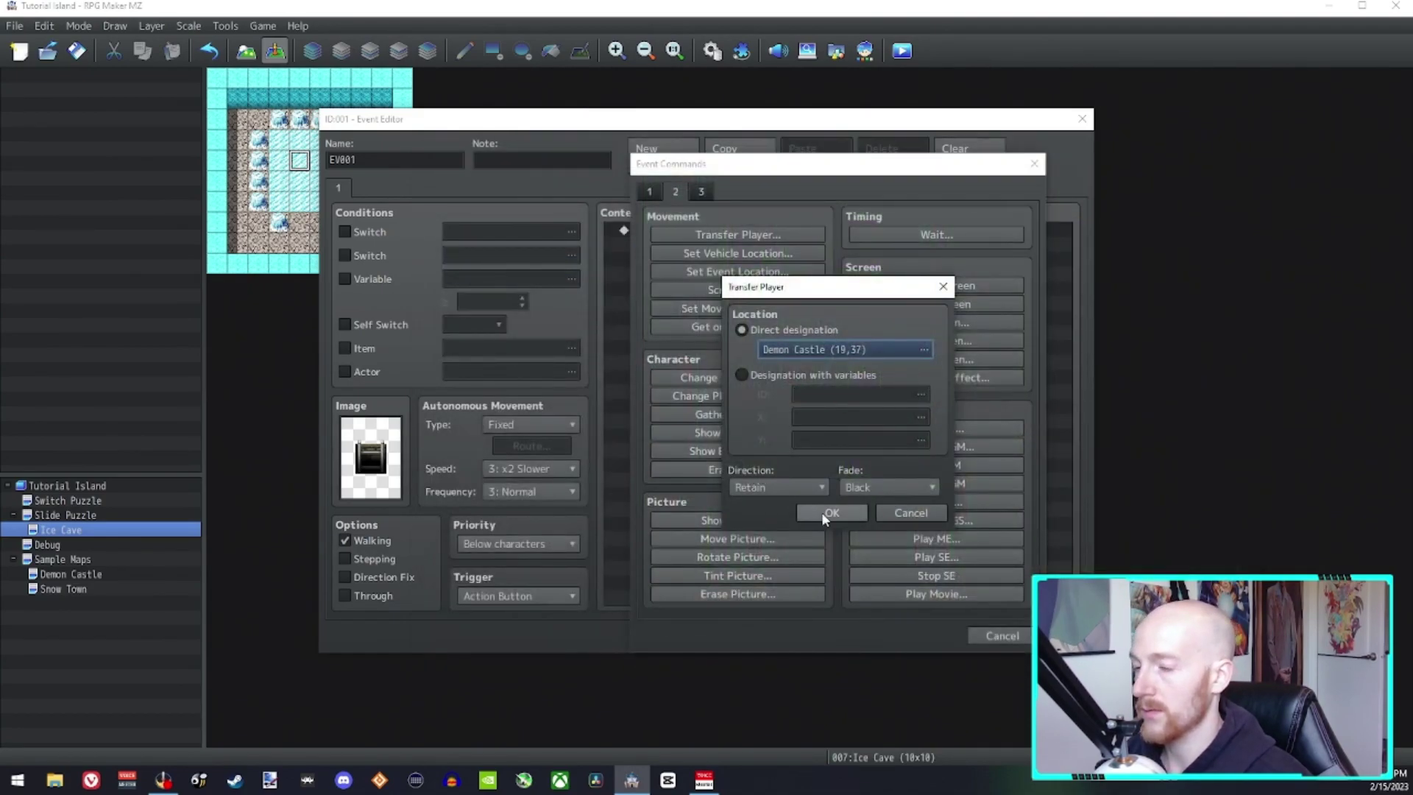
left_click(802, 489)
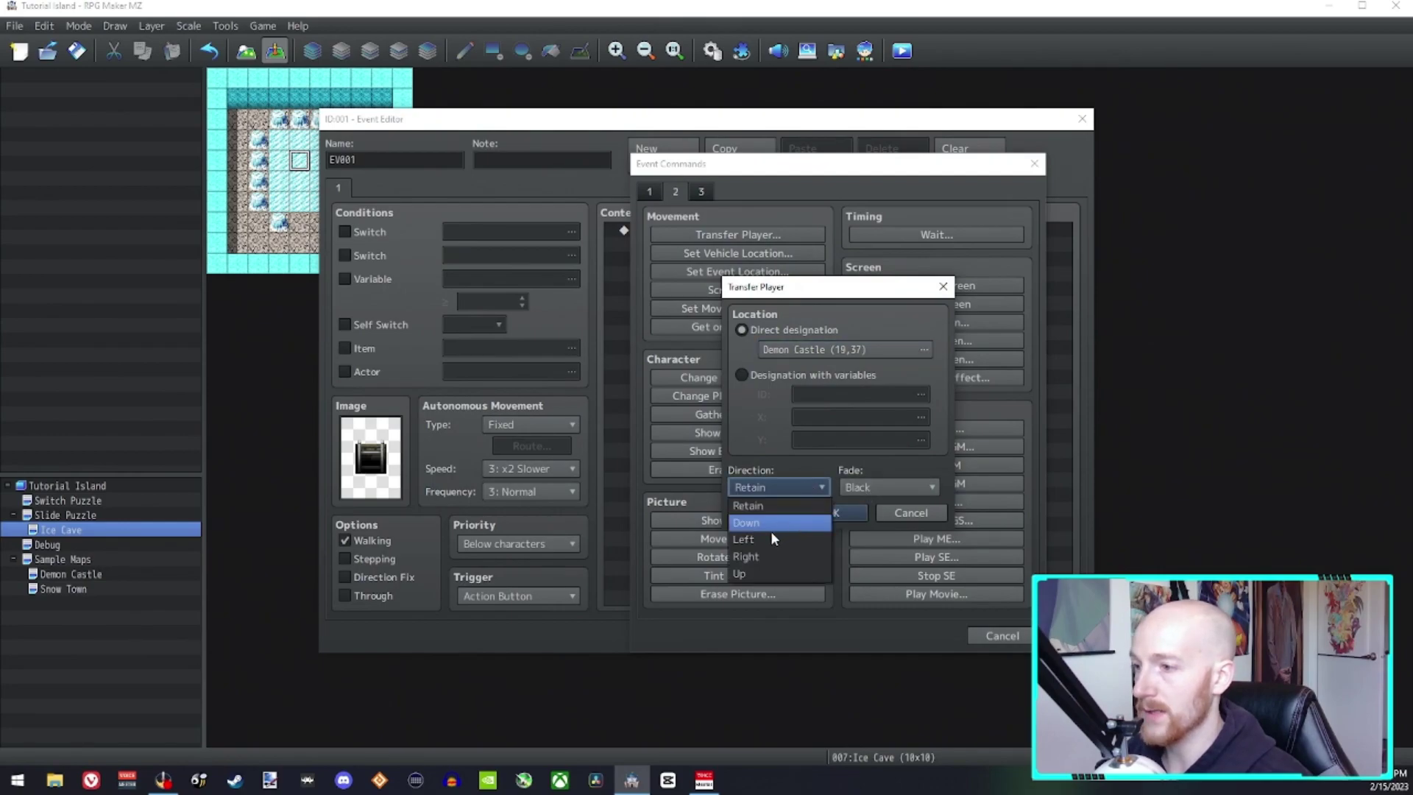
left_click(809, 574)
left_click(837, 513)
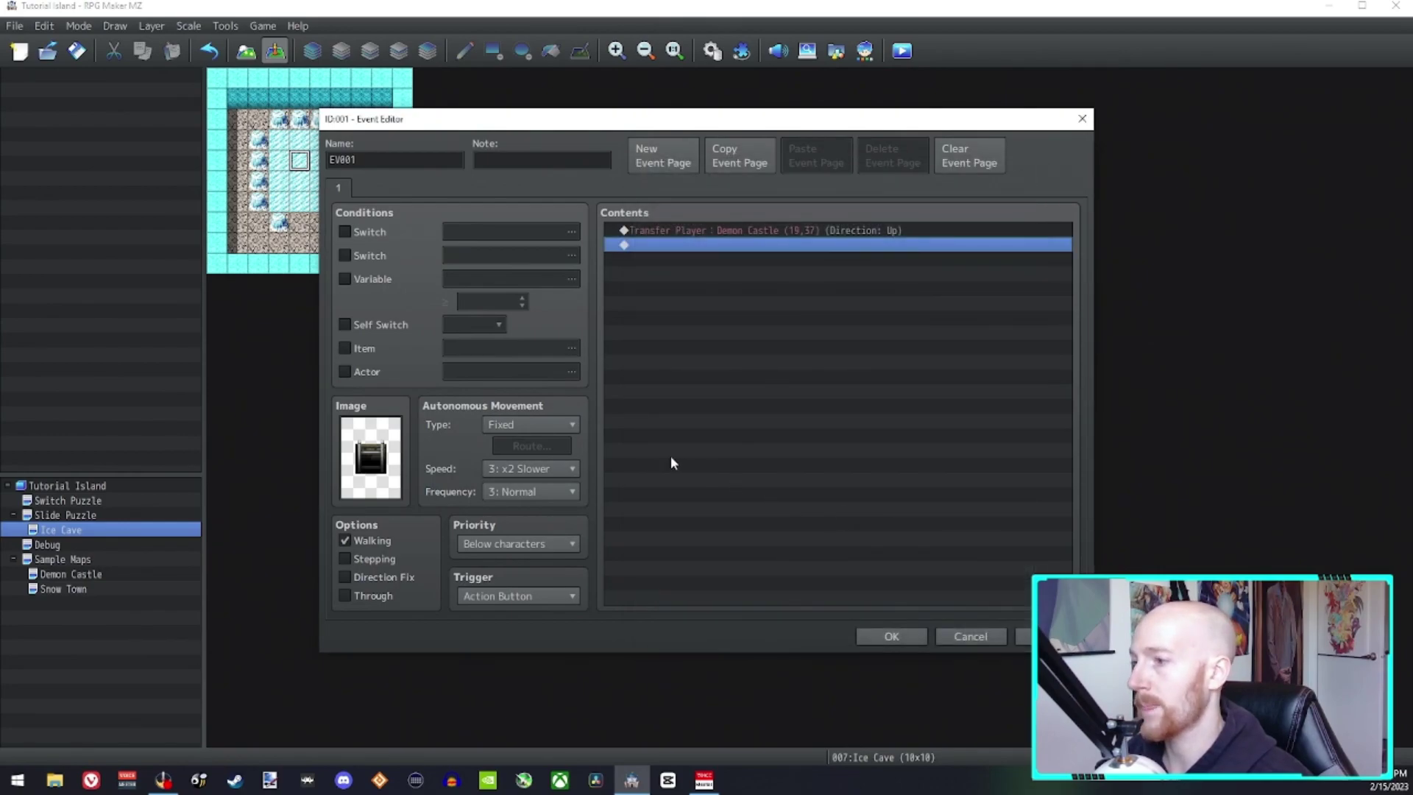
Step: Set the event's trigger to Player Touch and close the Event Editor
left_click(510, 597)
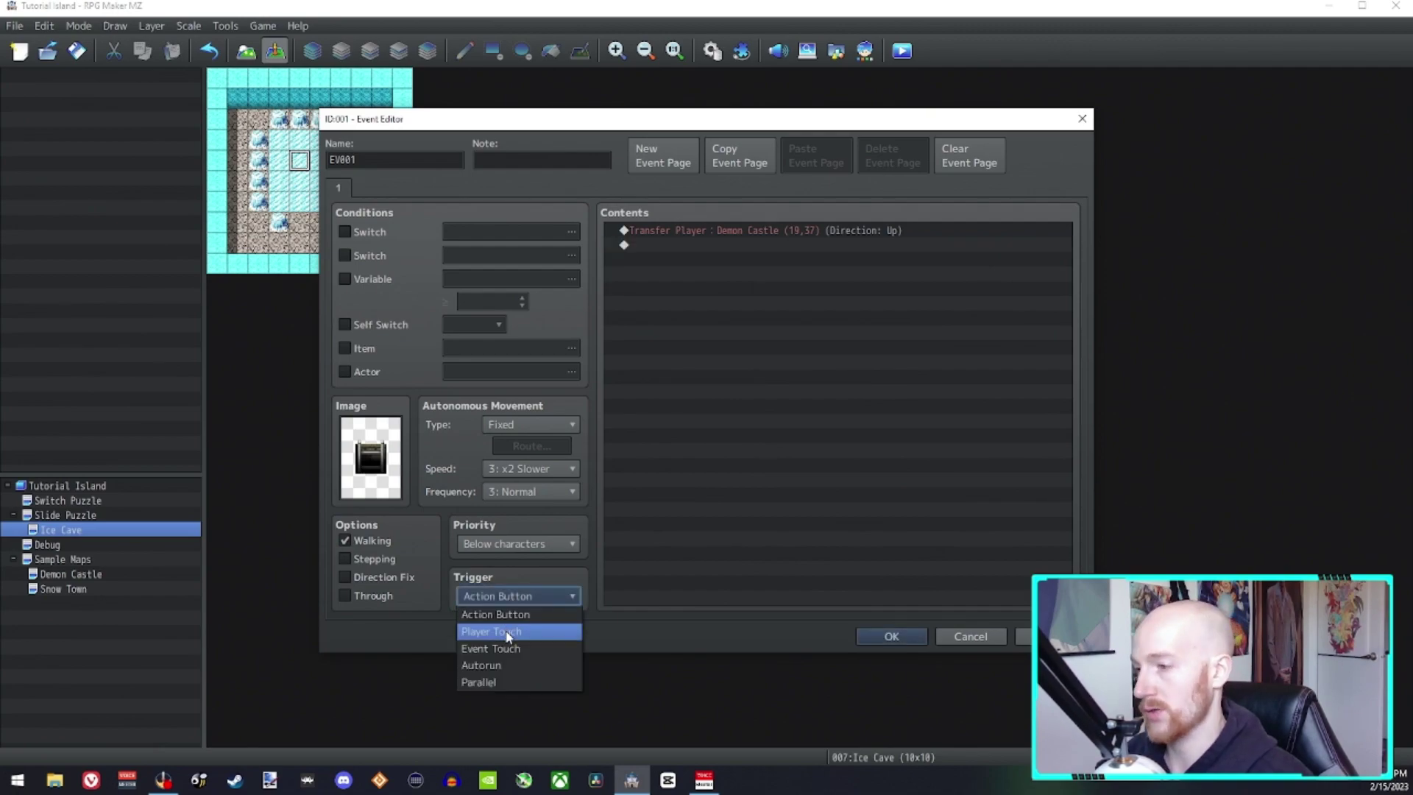
left_click(508, 631)
key("Return")
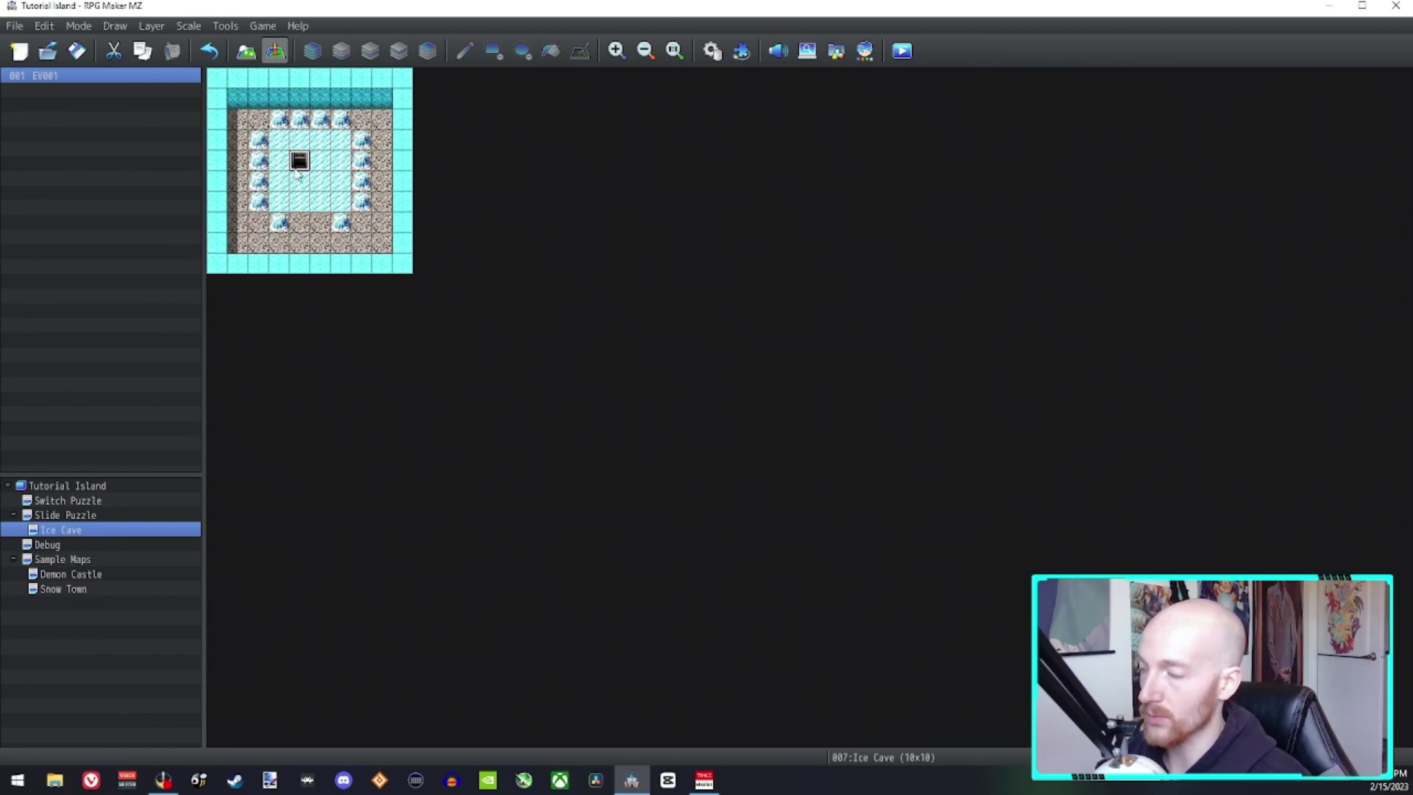
Step: Paint one more ice rock tile on the bottom row, then return to Event mode
left_click(246, 50)
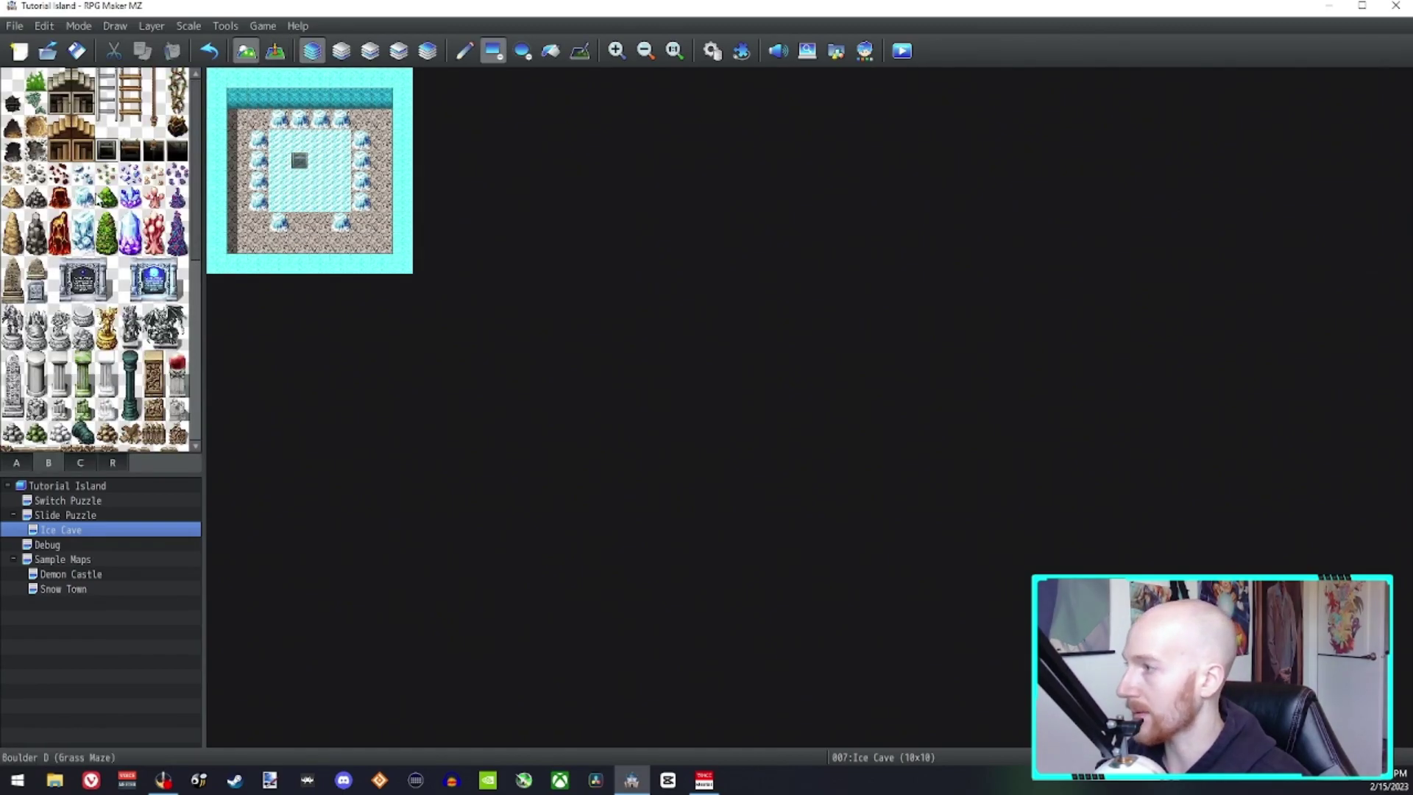
left_click(83, 198)
left_click(300, 223)
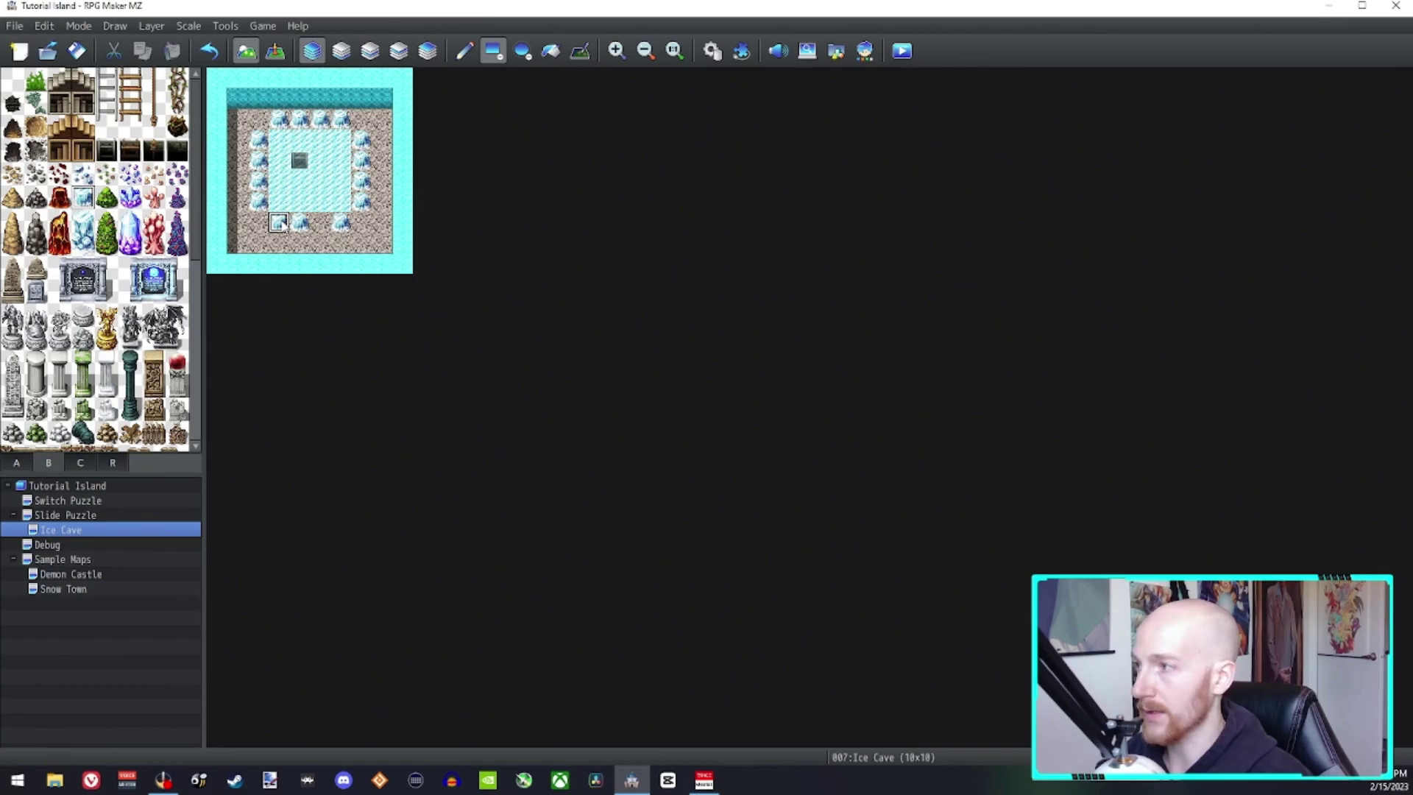
key("F6")
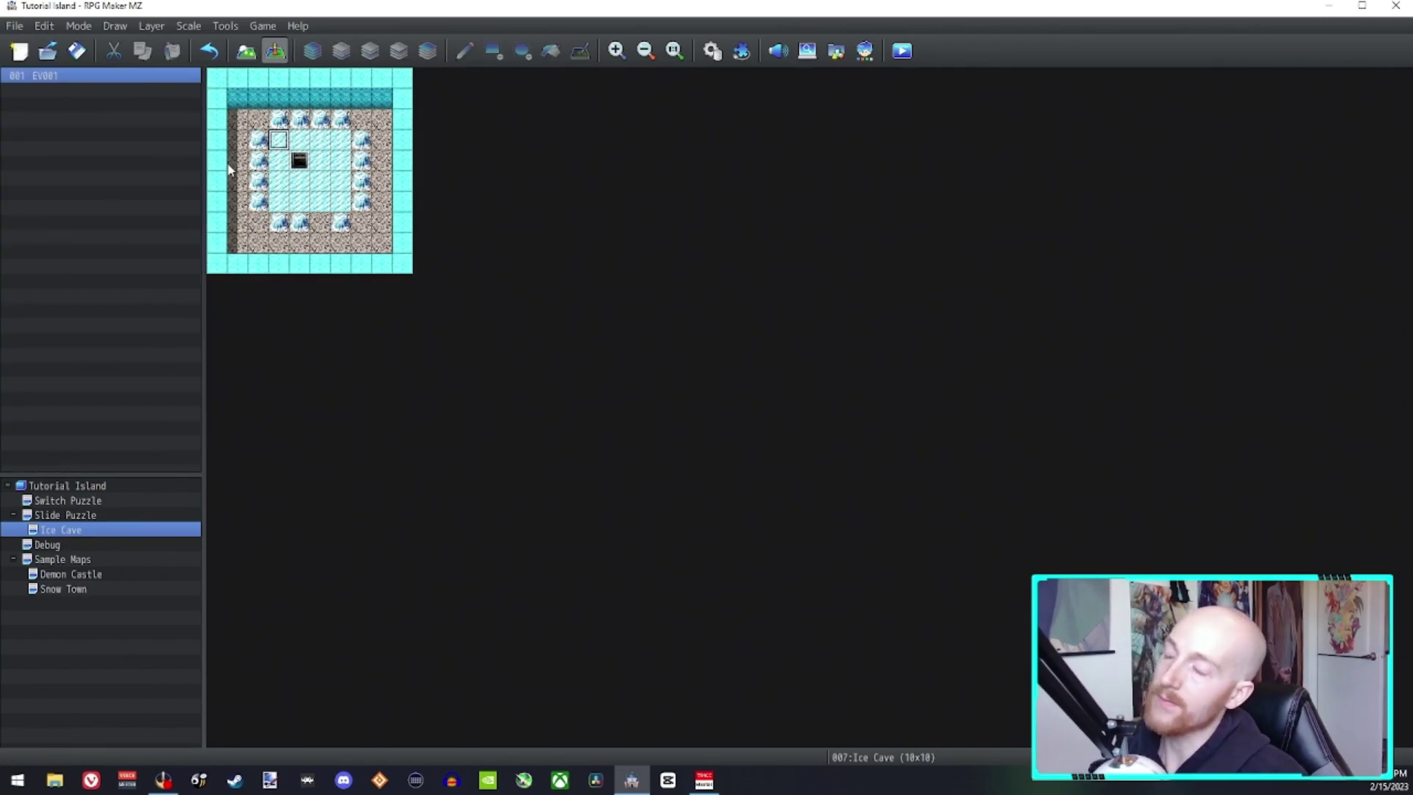
Step: Clear common event 0001 in the Database and name it 'Ice Floor Tile'
left_click(711, 51)
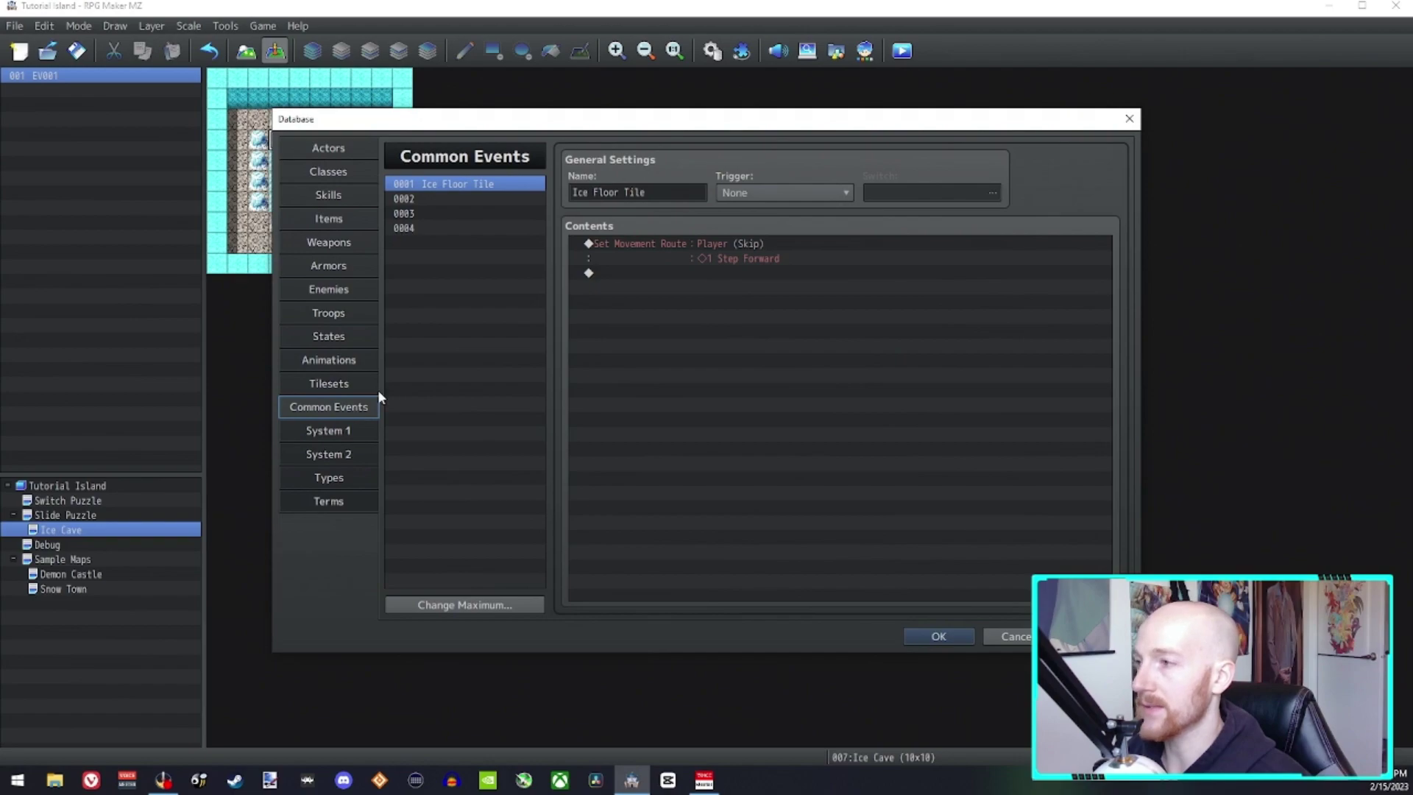
left_click(495, 186)
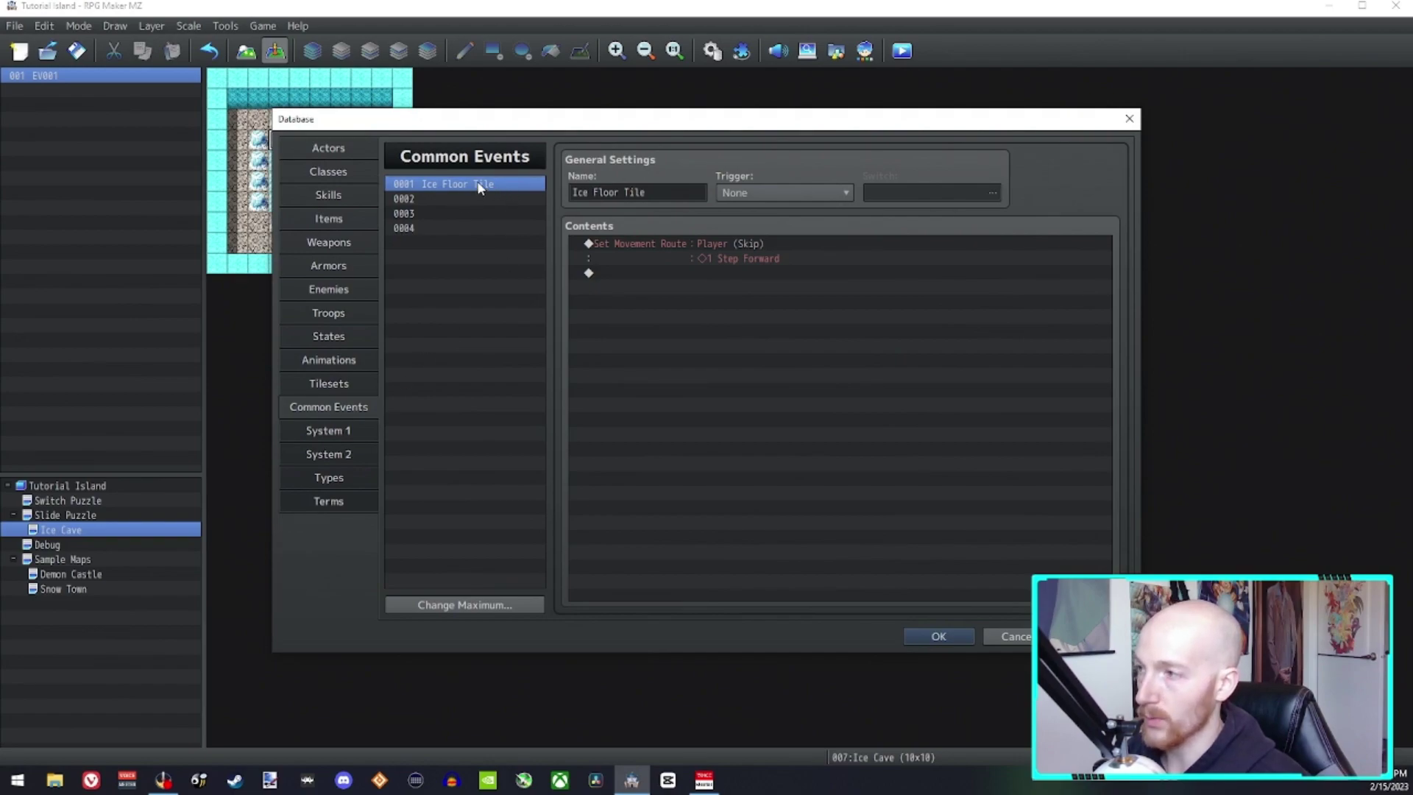
right_click(478, 188)
left_click(495, 222)
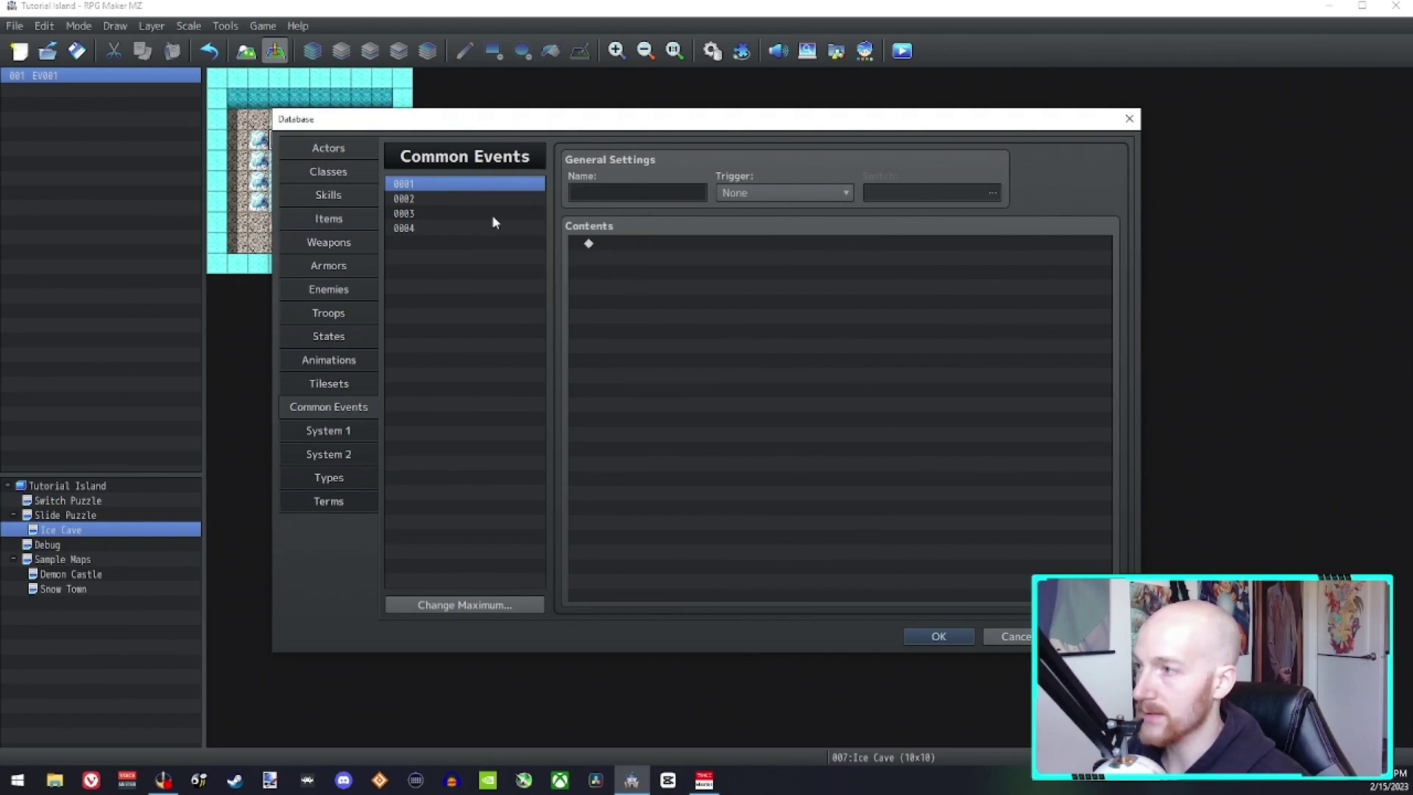
left_click(590, 189)
type("Ice F")
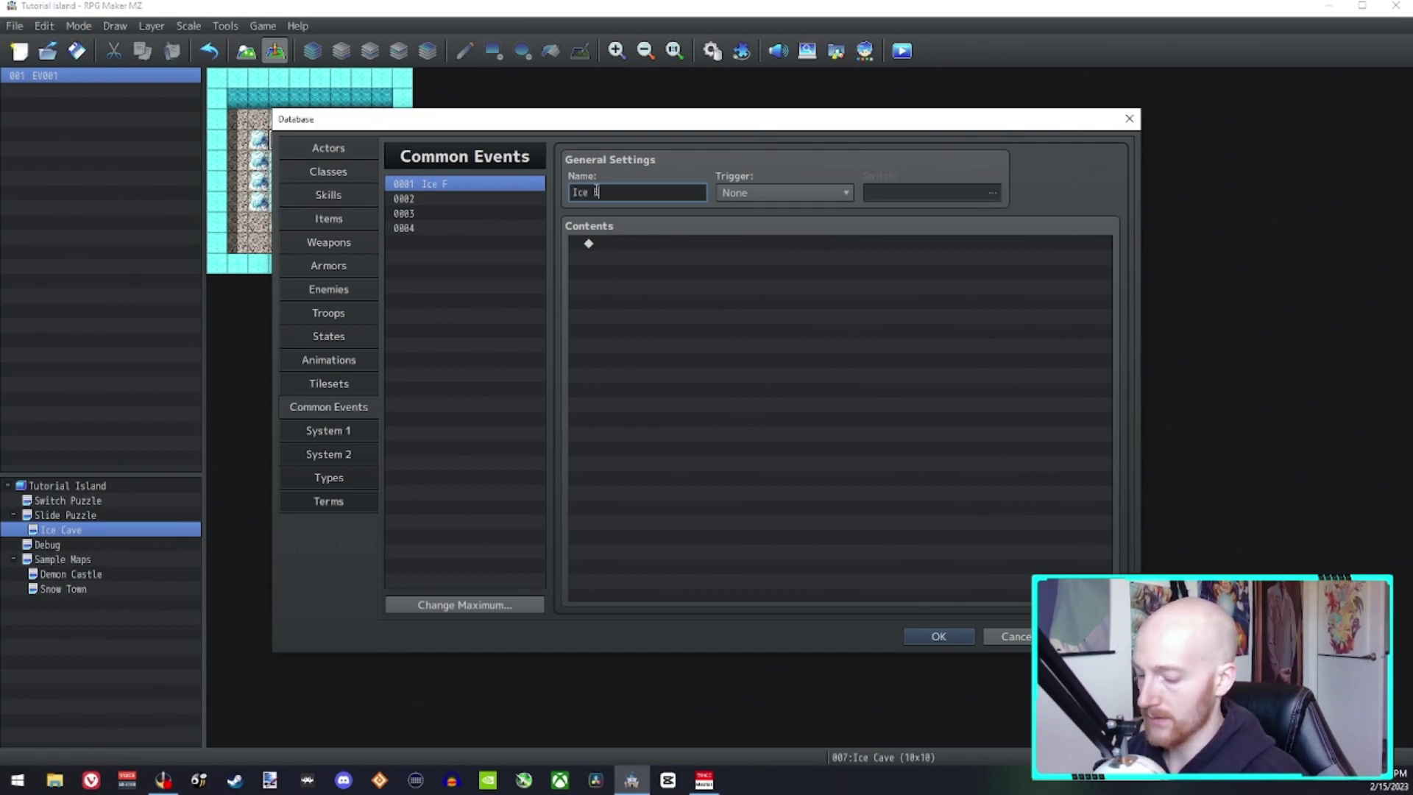
type("loor Tile")
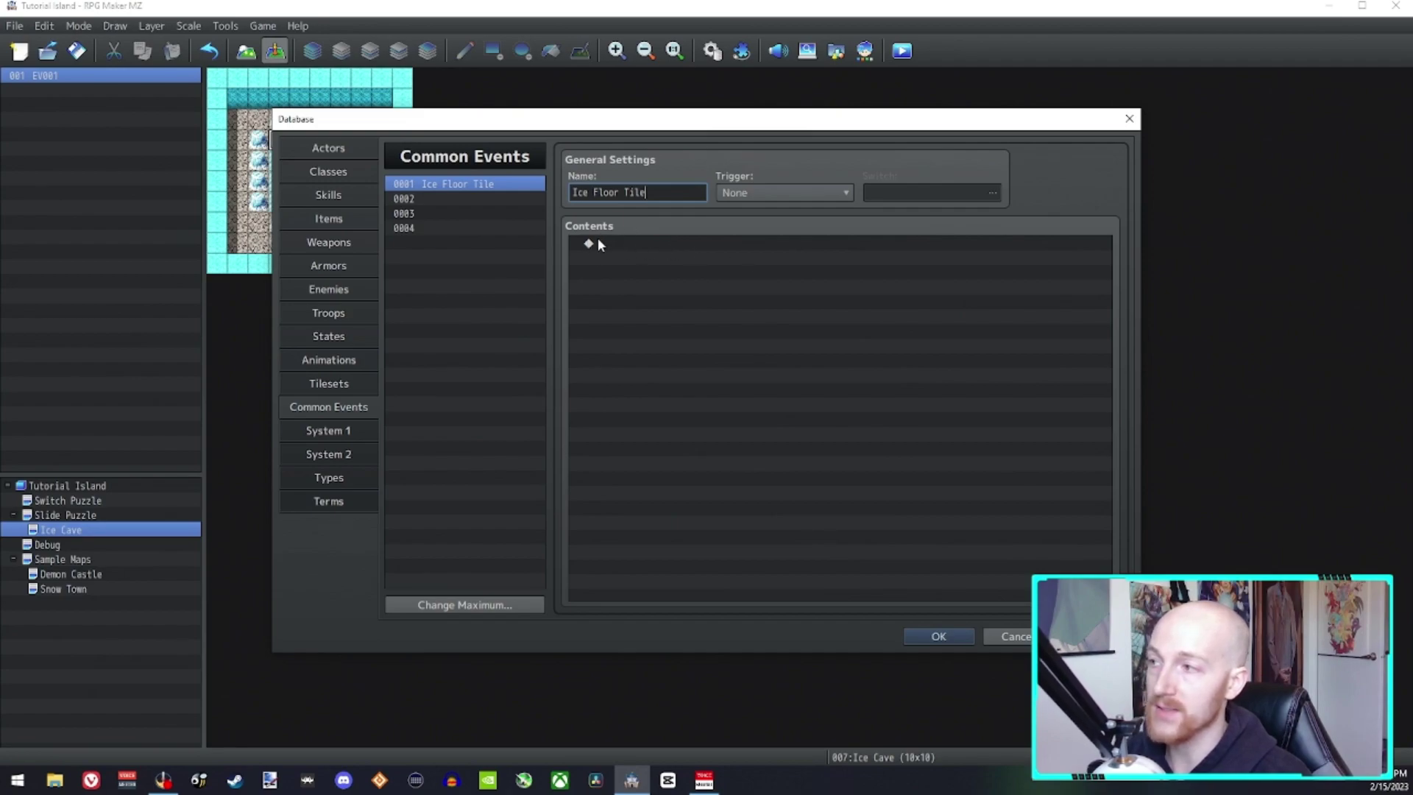
left_click_drag(524, 122, 685, 124)
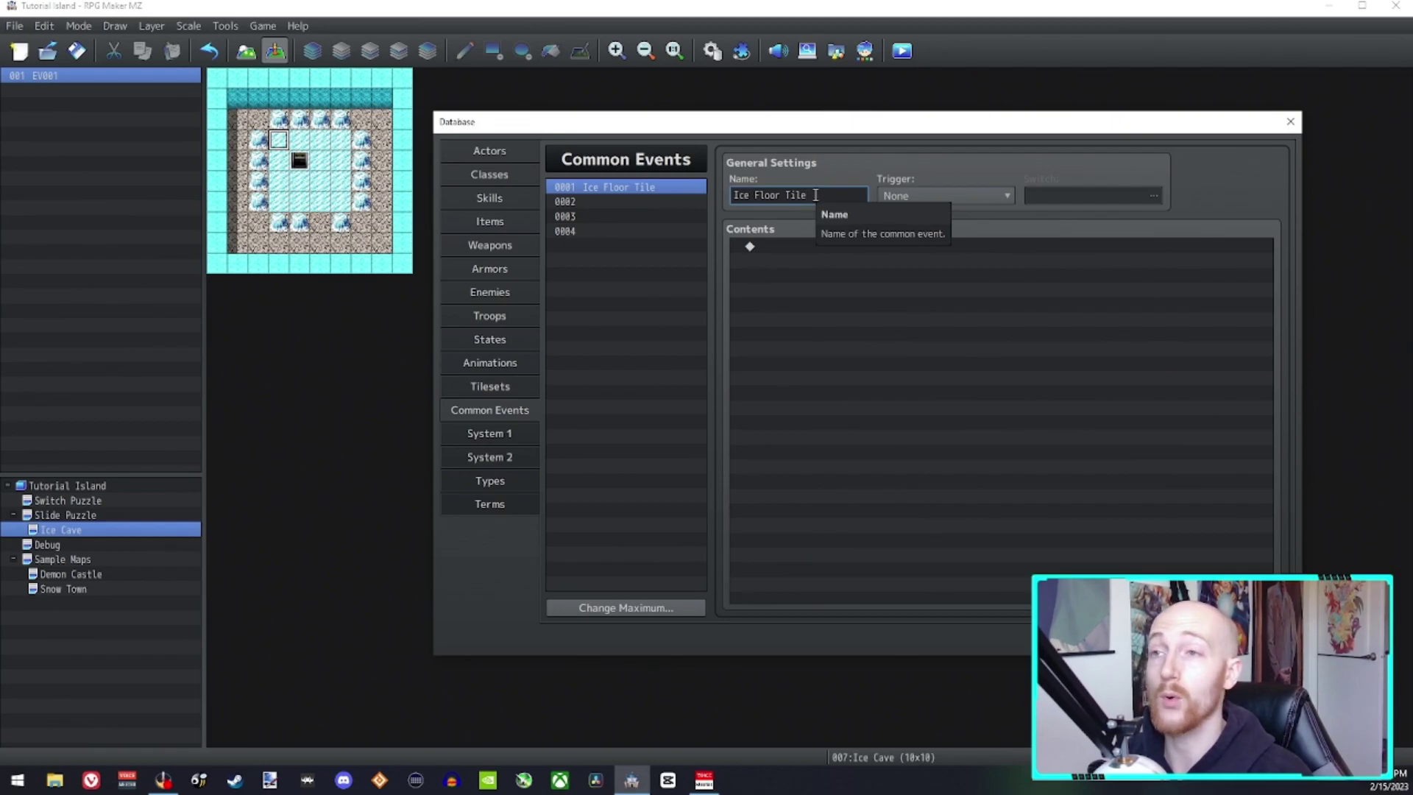
left_click_drag(786, 121, 624, 118)
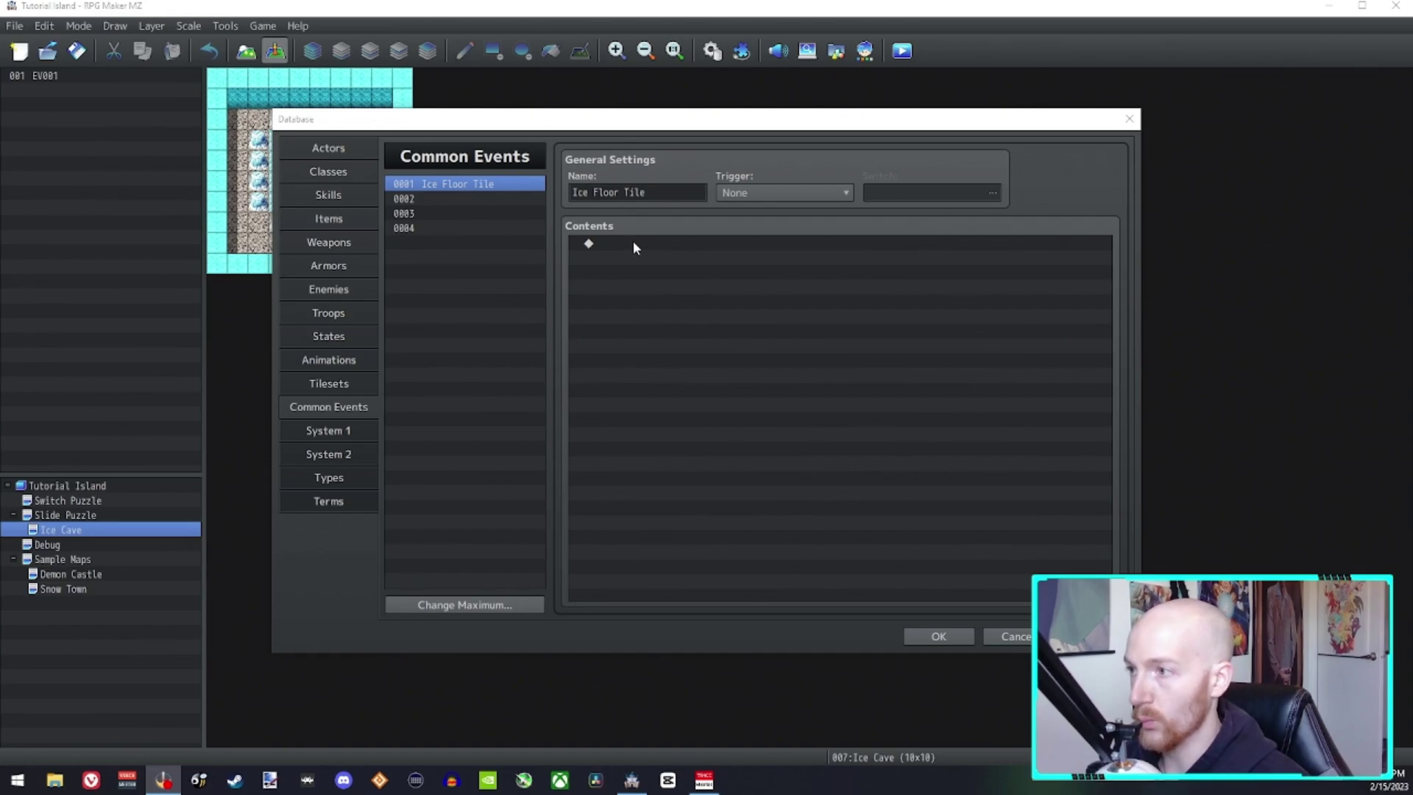
Step: Add a player movement route of 1 Step Forward with Skip If Cannot Move and no Wait, then close the Database
double_click(633, 243)
left_click(719, 305)
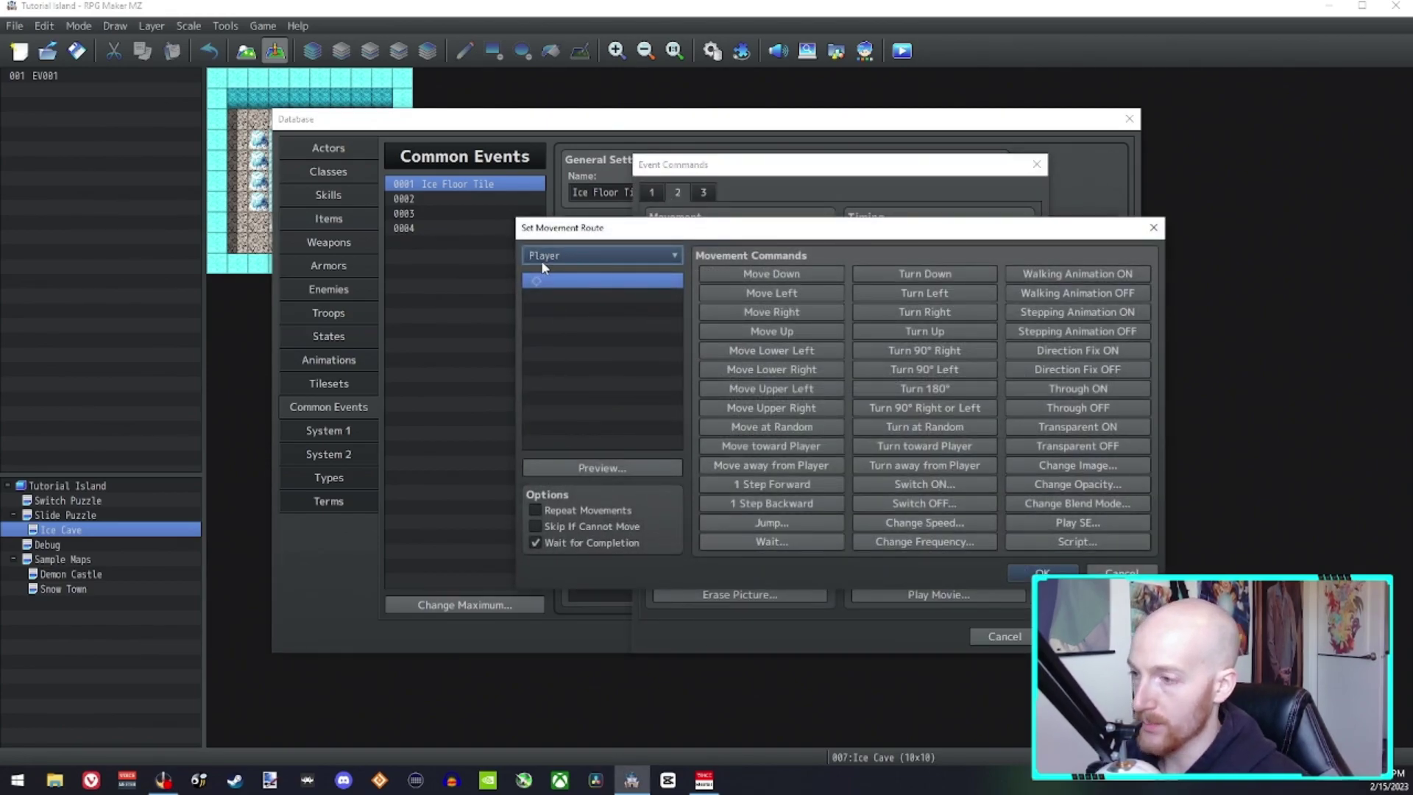
left_click(567, 540)
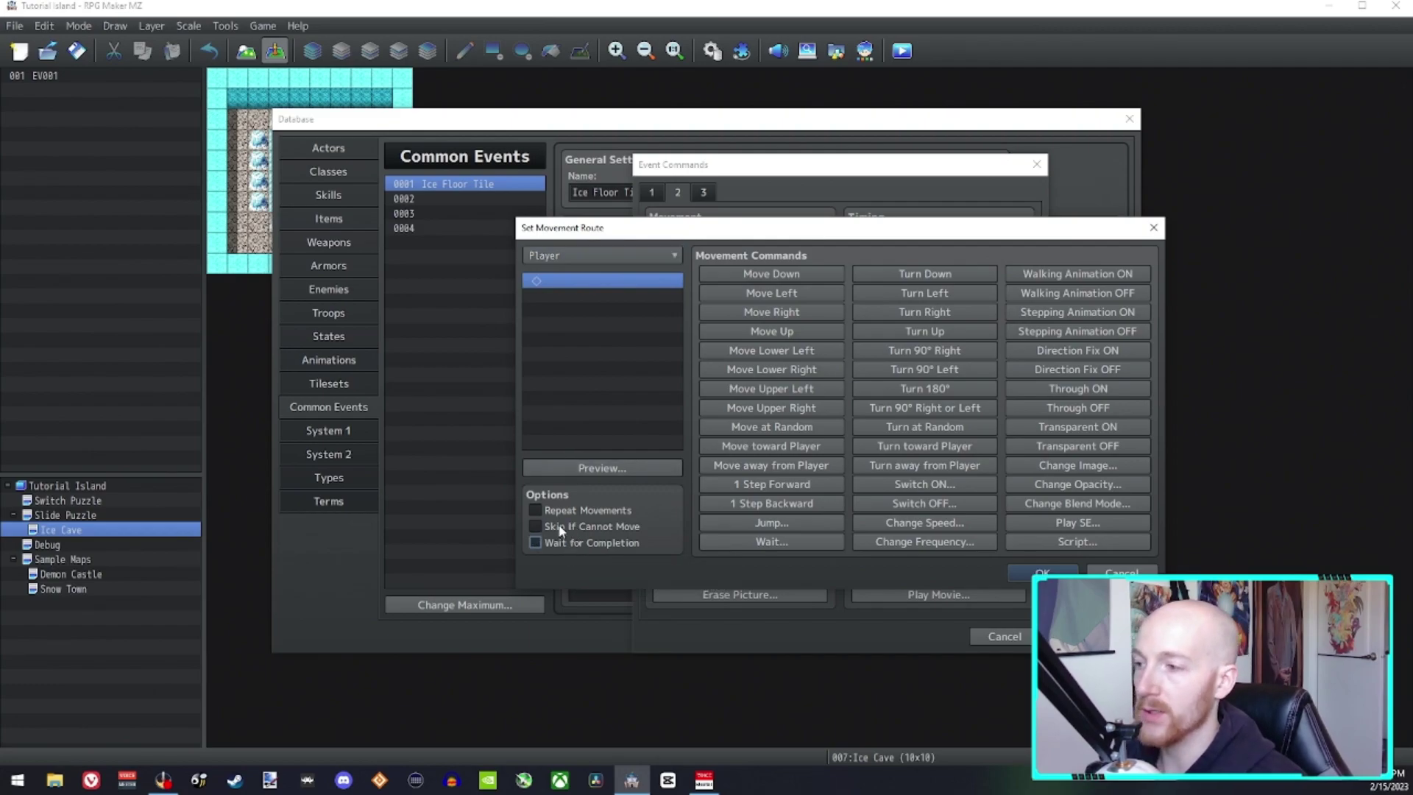
left_click(562, 526)
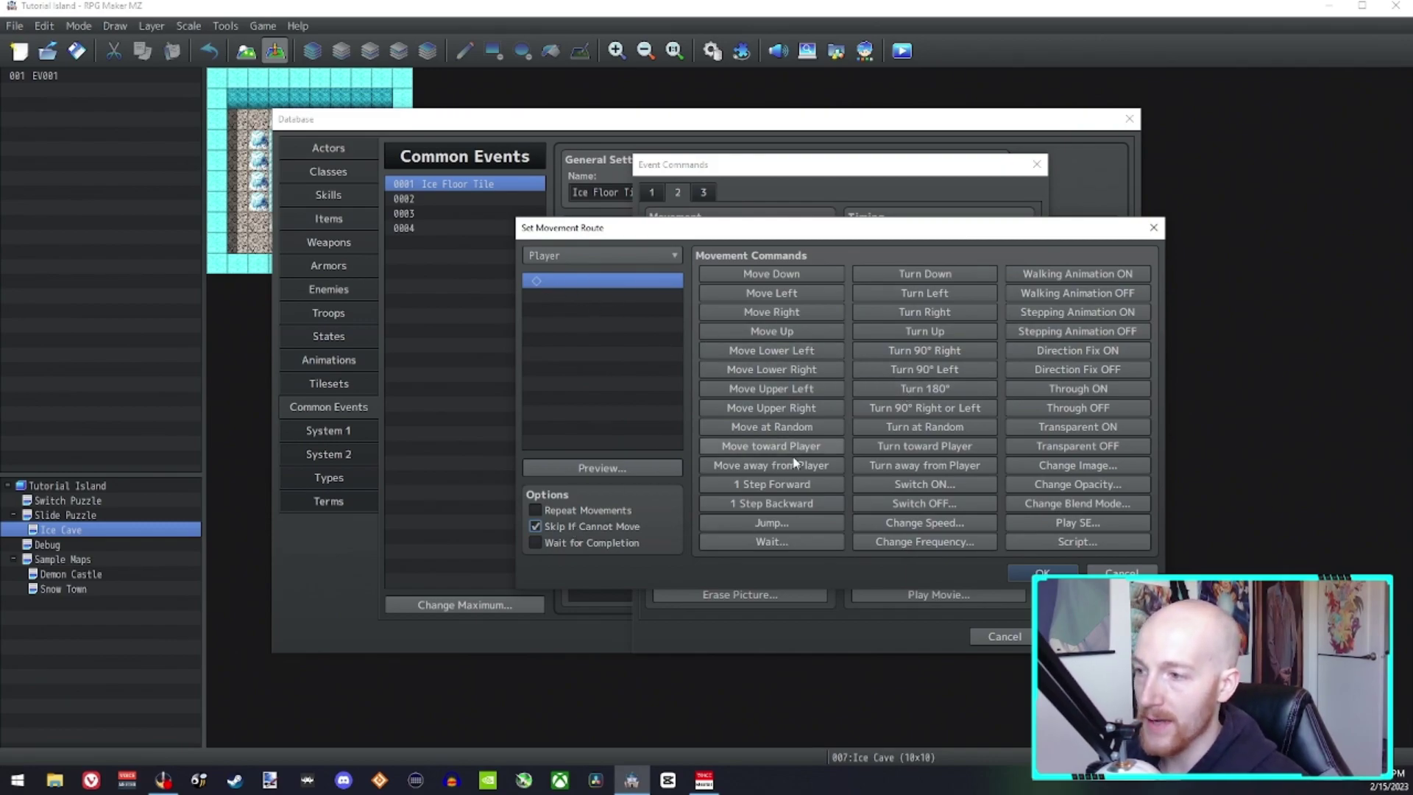
left_click(766, 486)
left_click(1042, 573)
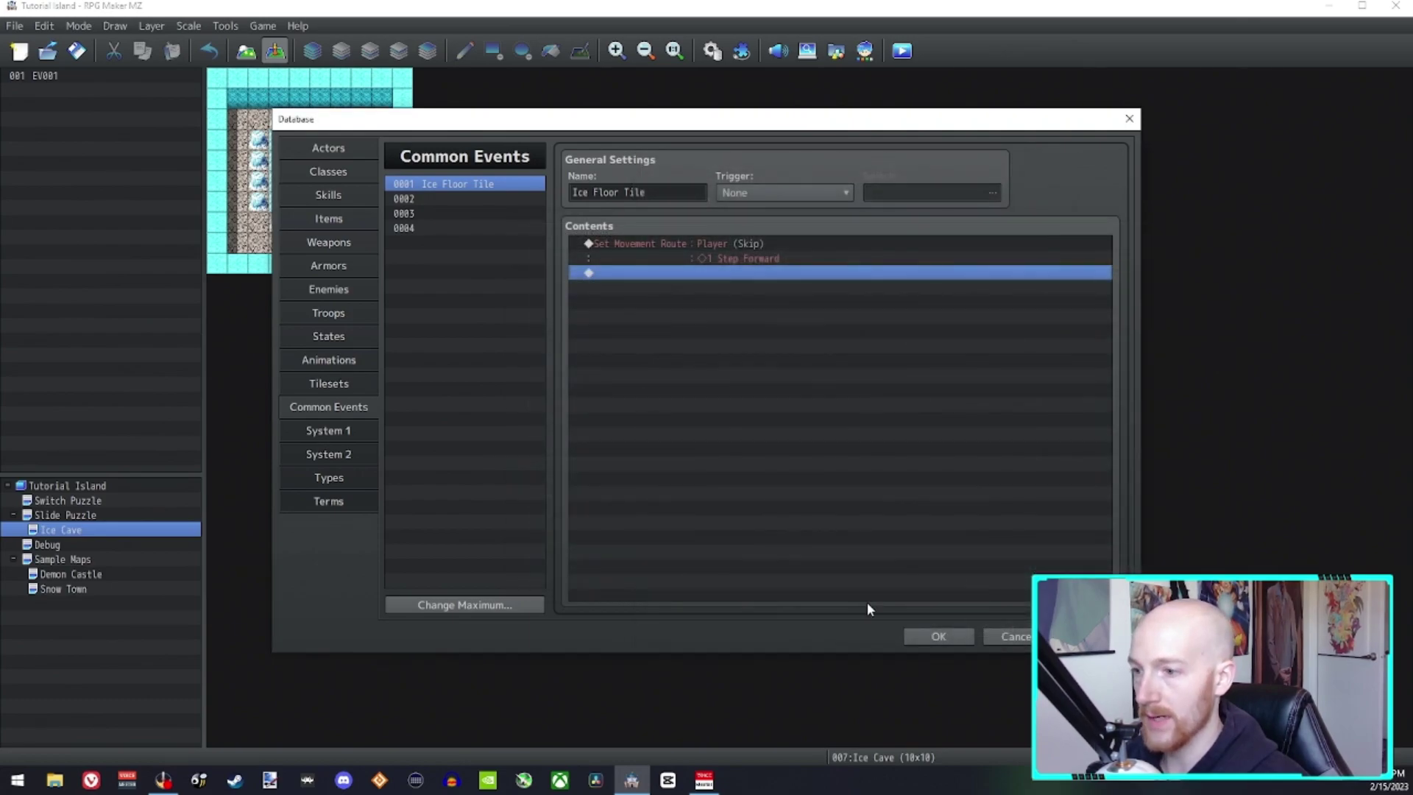
left_click(939, 636)
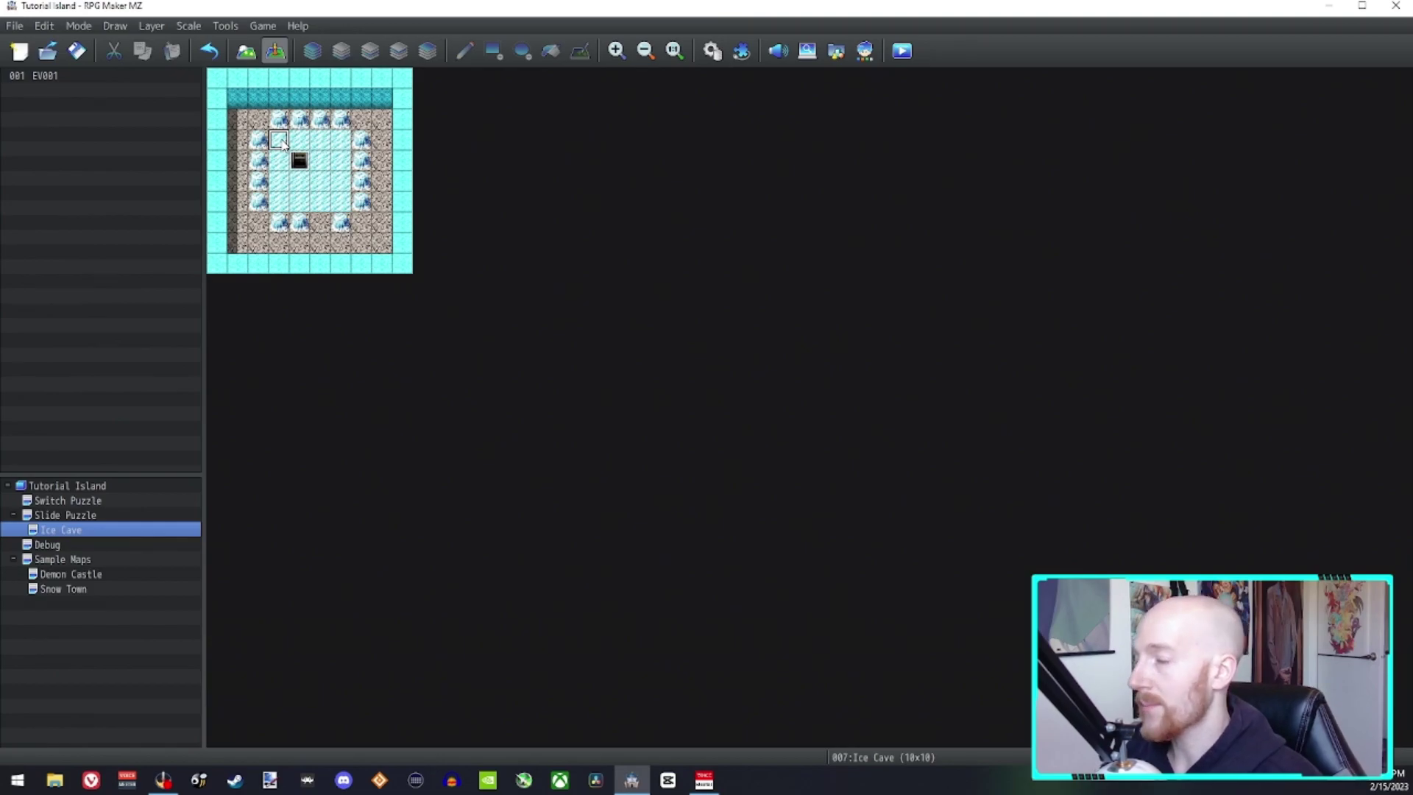
Step: Create an upper-left ice event named 'Ice Floor Tile' calling that common event on Player Touch
double_click(281, 140)
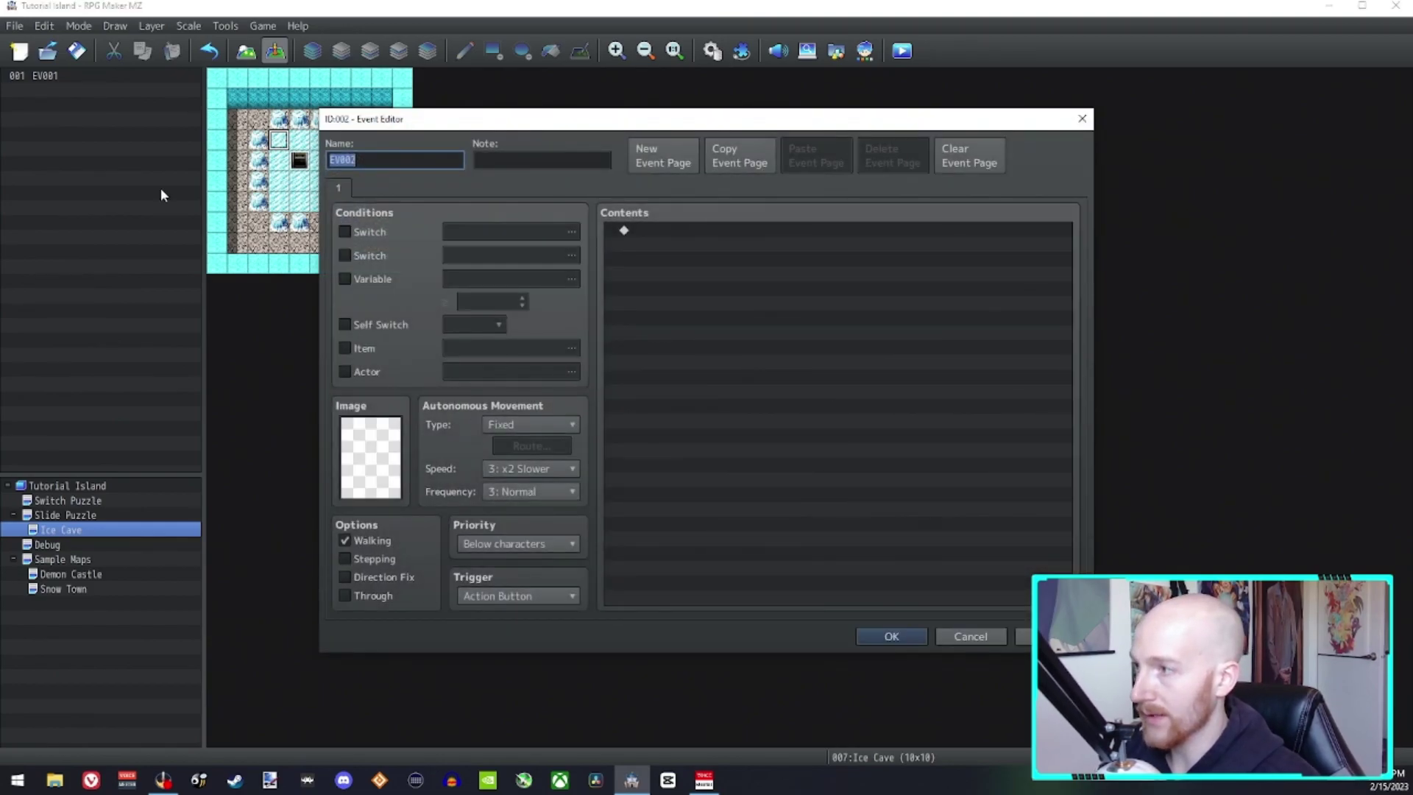
type("Ic")
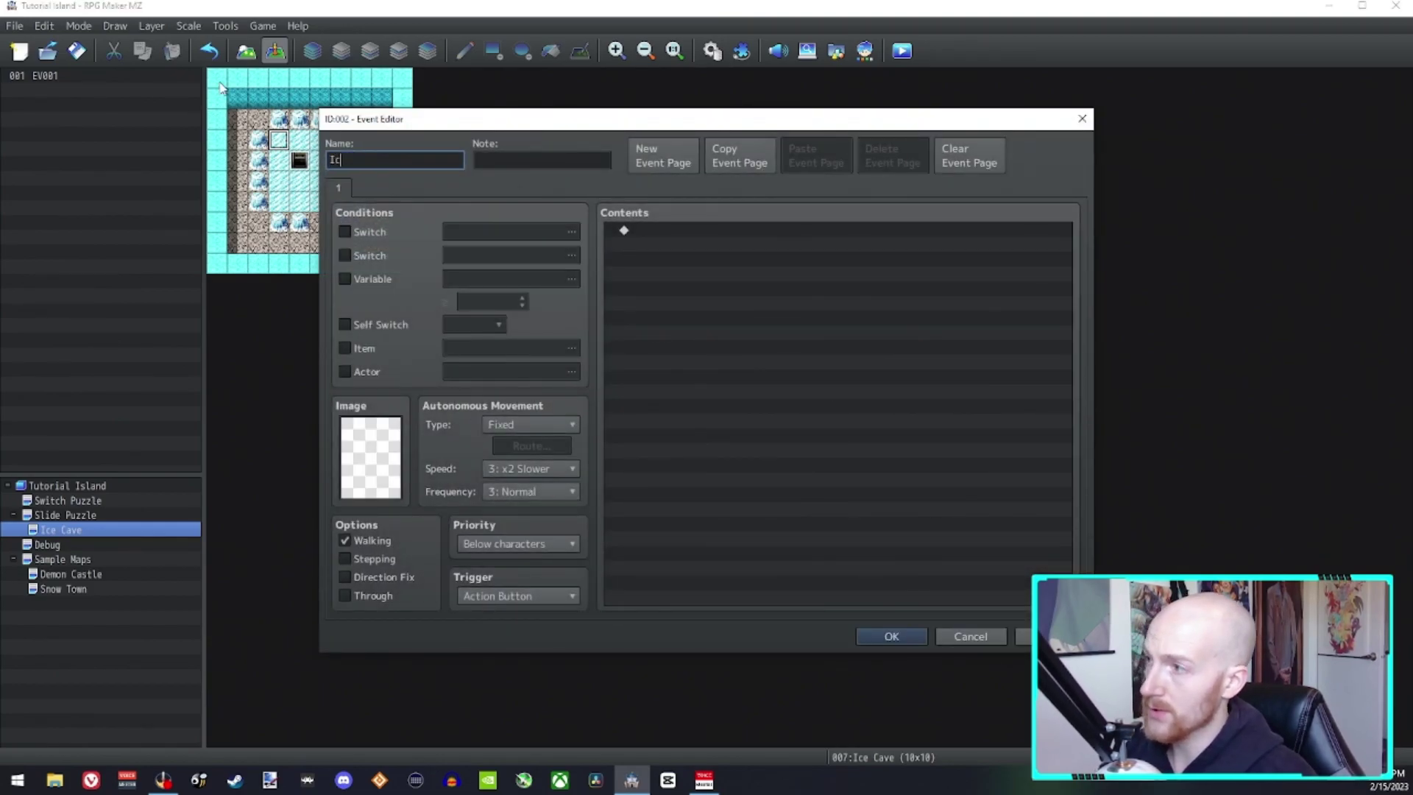
type("e Fl")
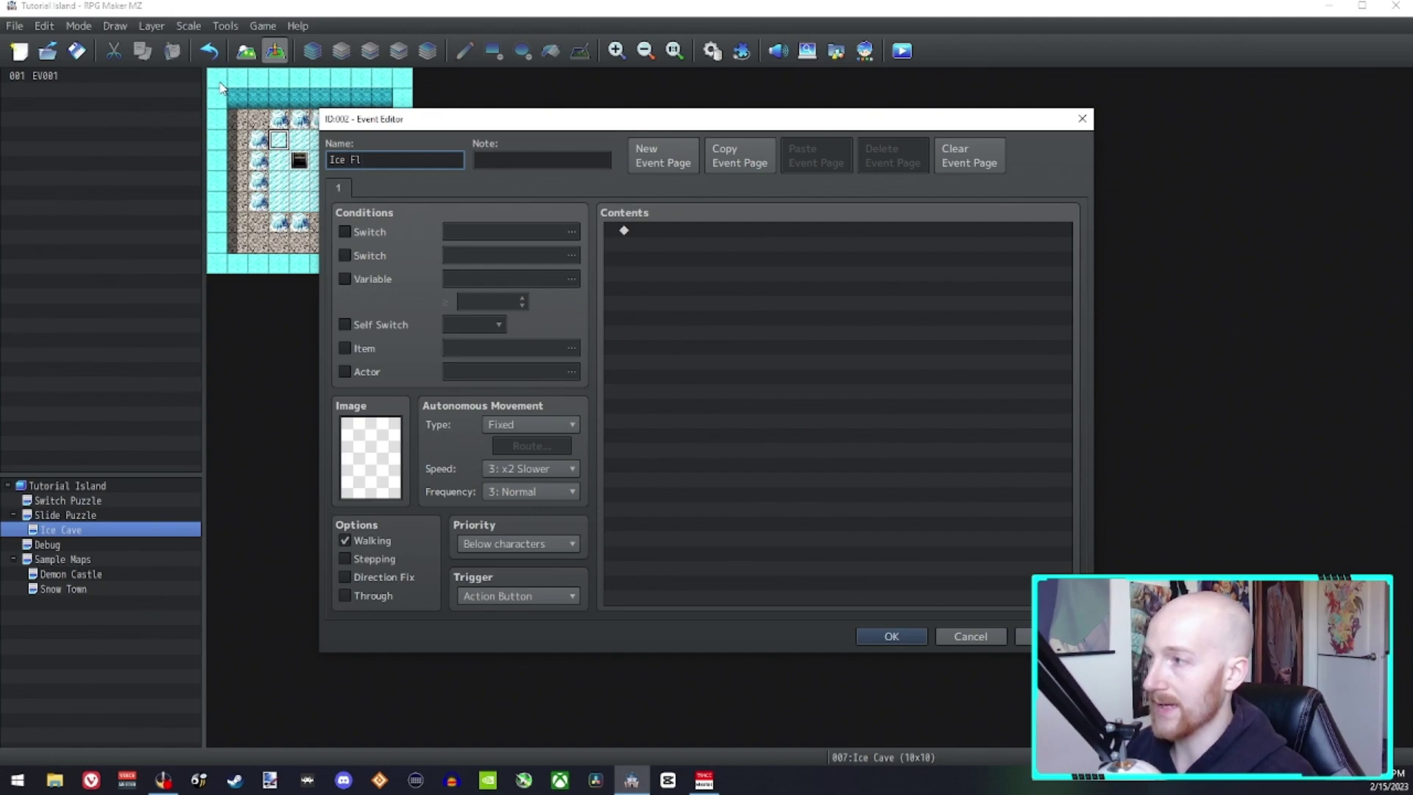
type("oor Tile")
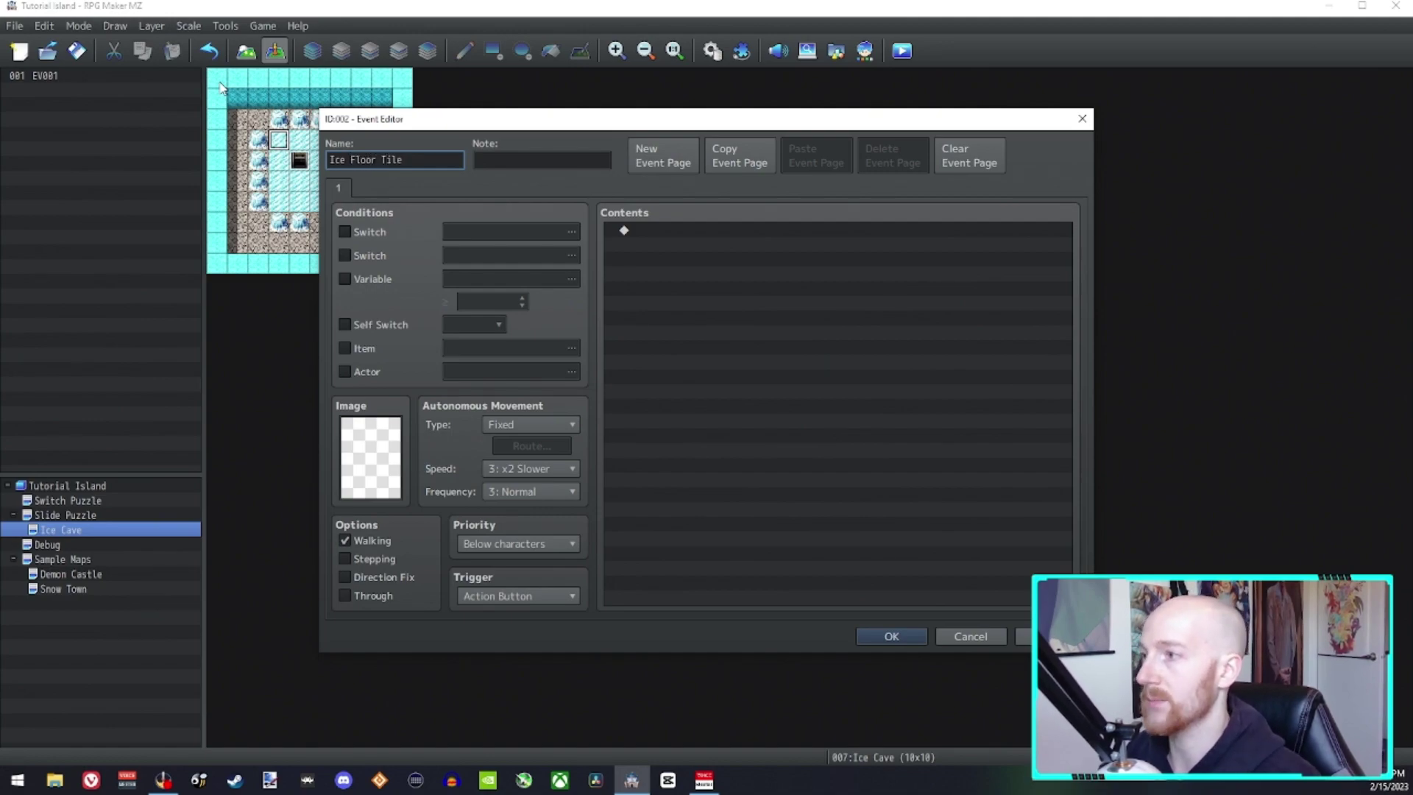
double_click(655, 231)
left_click(736, 538)
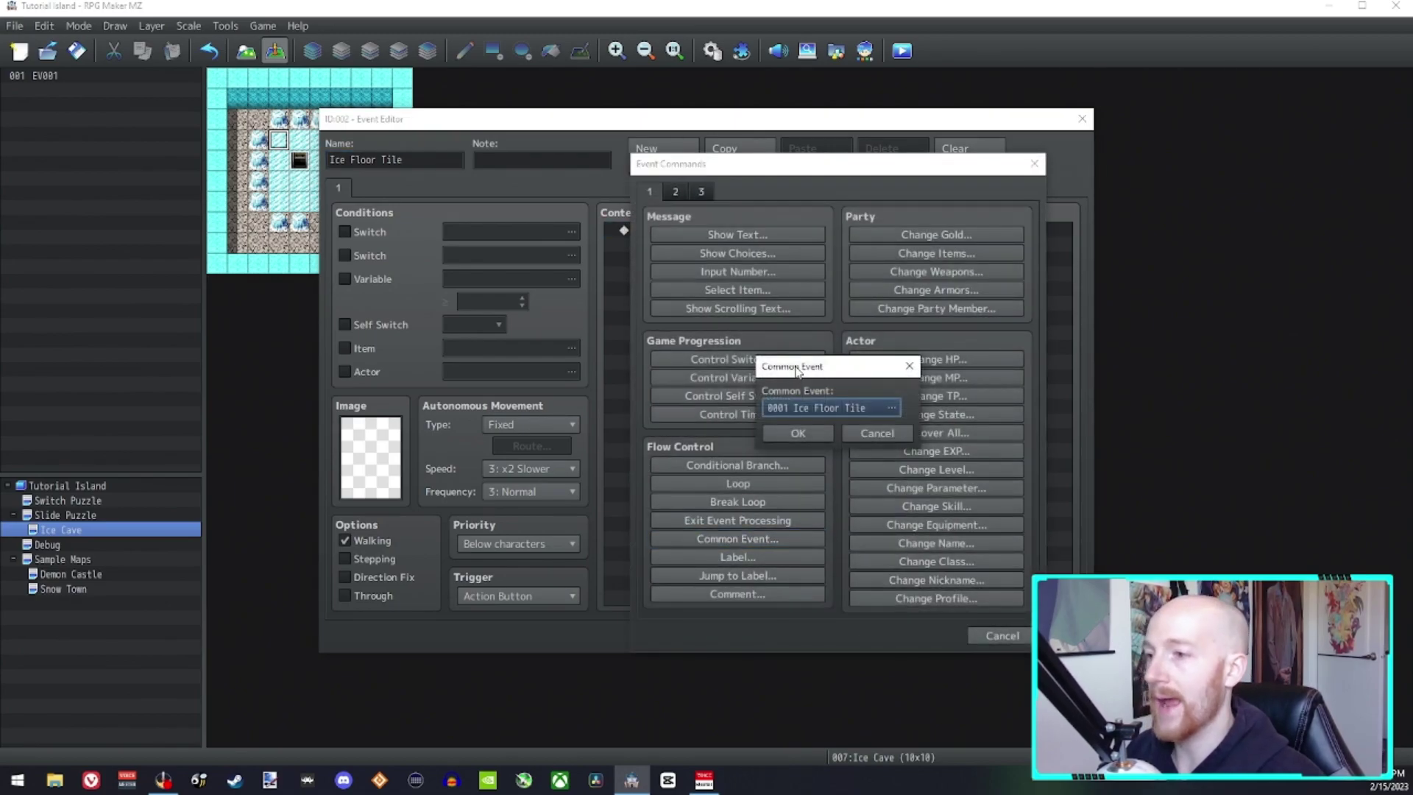
left_click(796, 433)
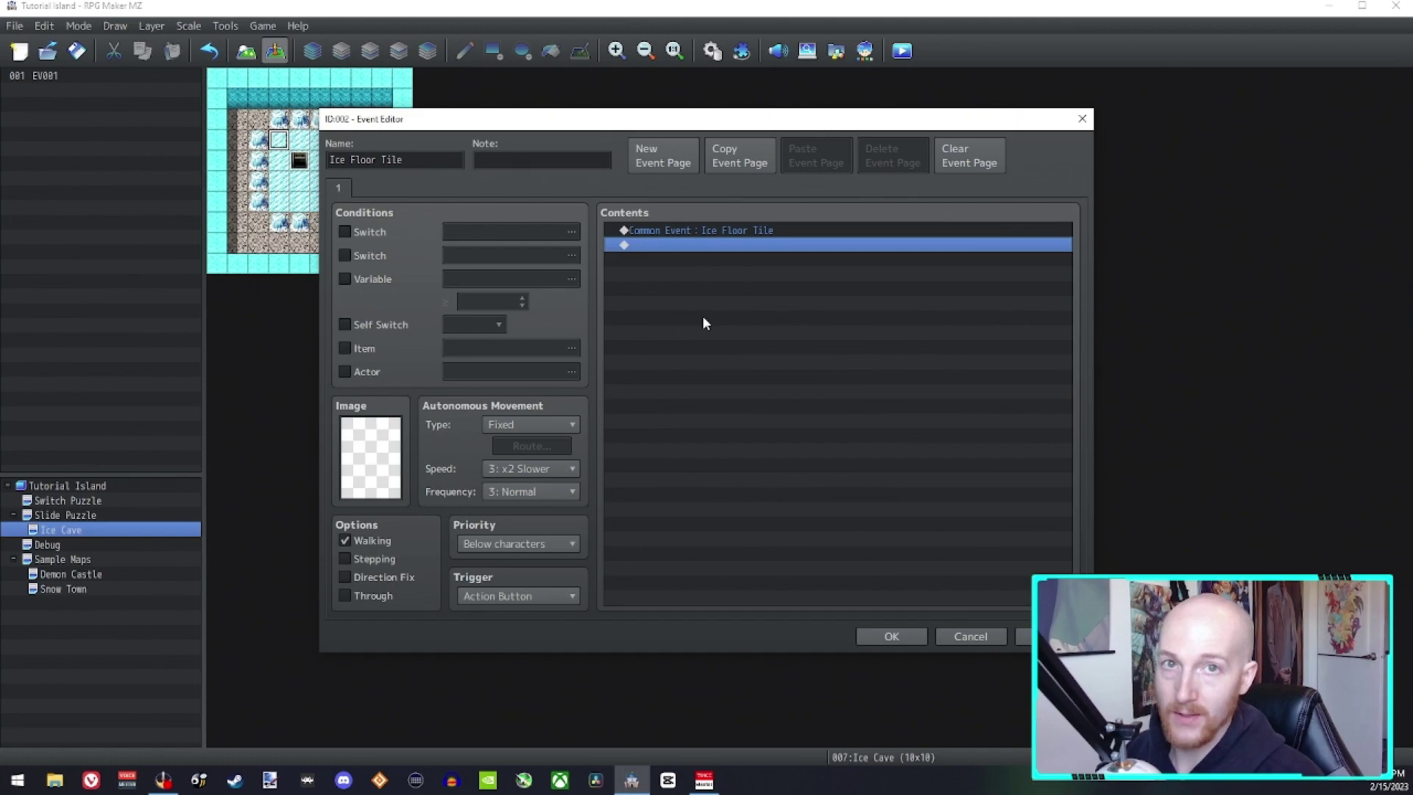
left_click(493, 597)
left_click(499, 631)
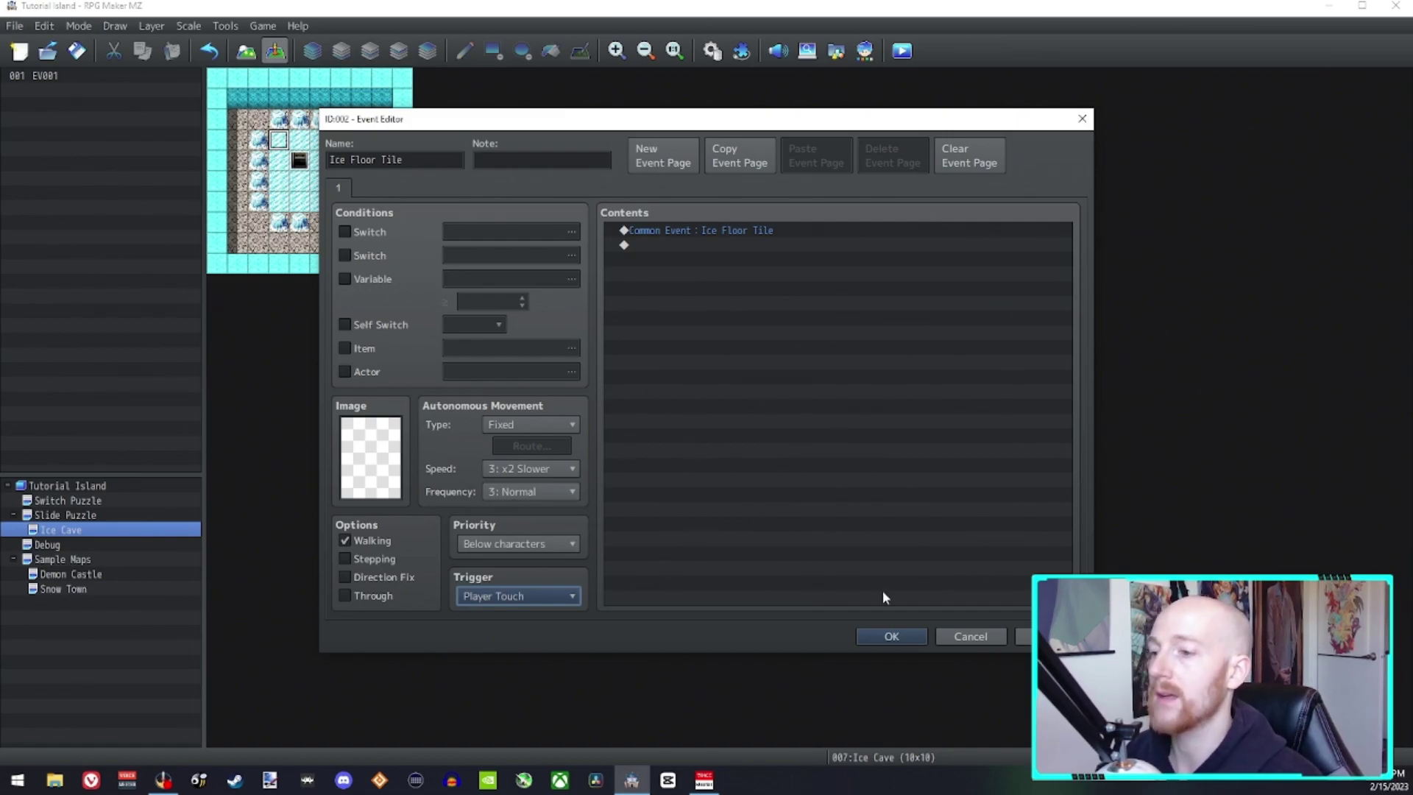
left_click(880, 637)
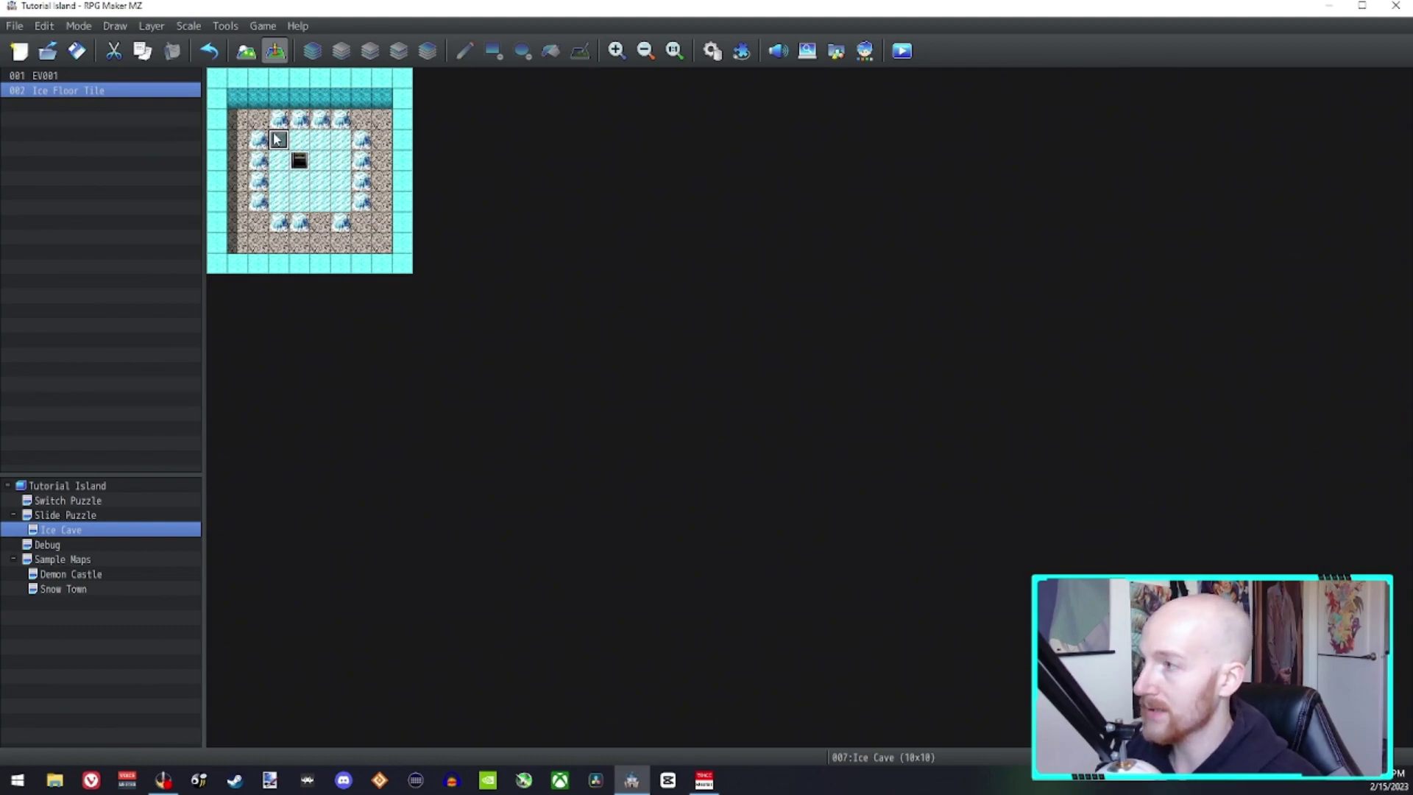
Step: Copy the Ice Floor Tile event and paste it onto each remaining ice tile, making events up to 016
right_click(284, 142)
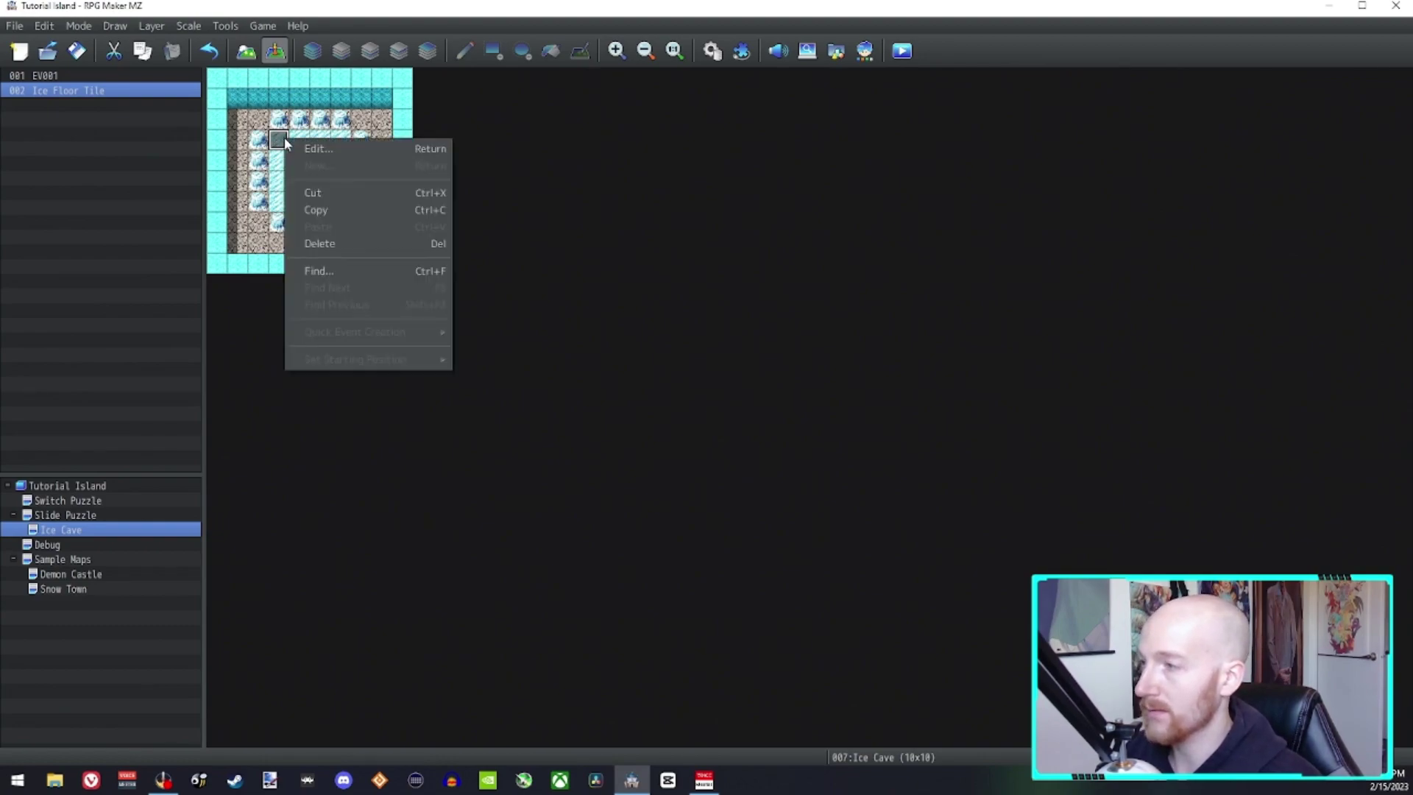
left_click(347, 209)
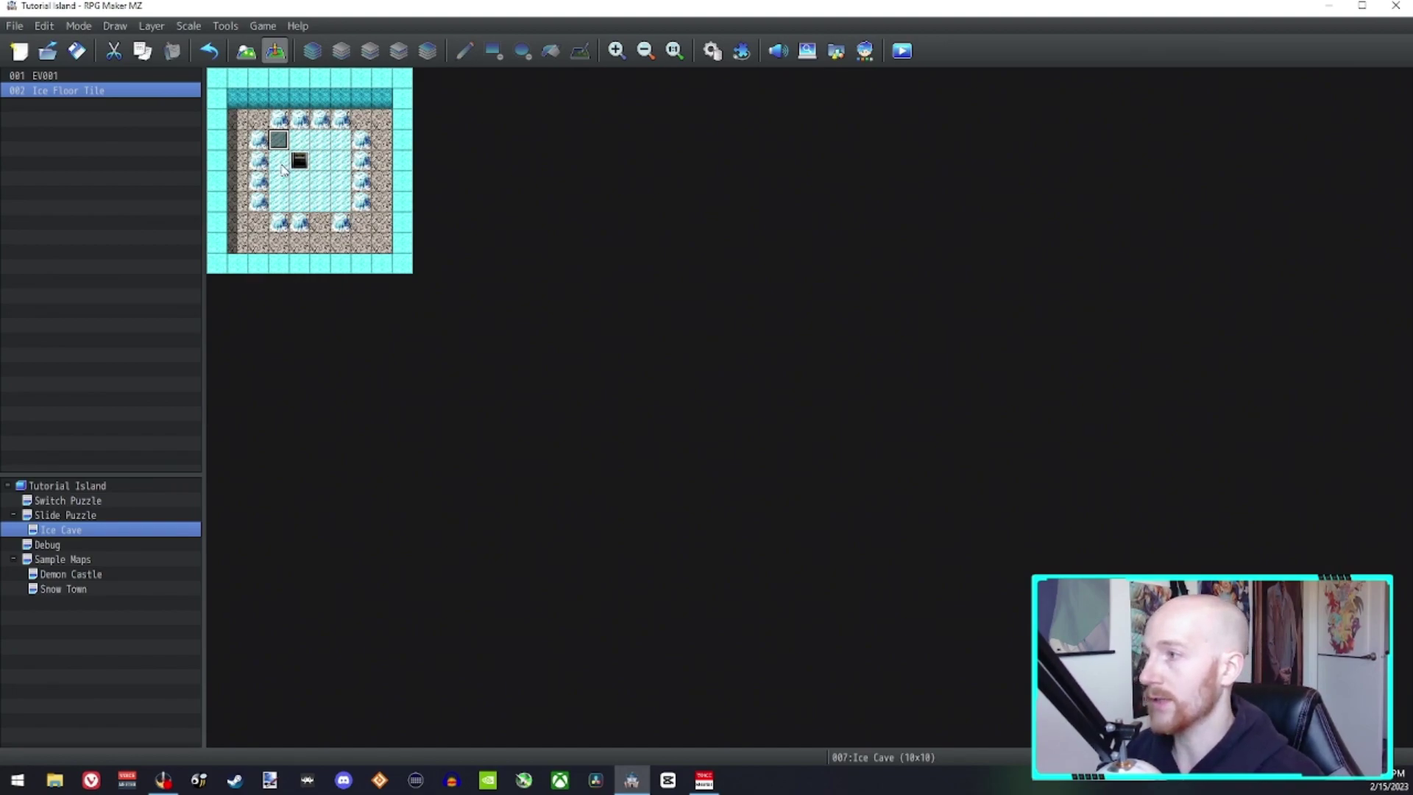
left_click(280, 162)
key("ctrl+v")
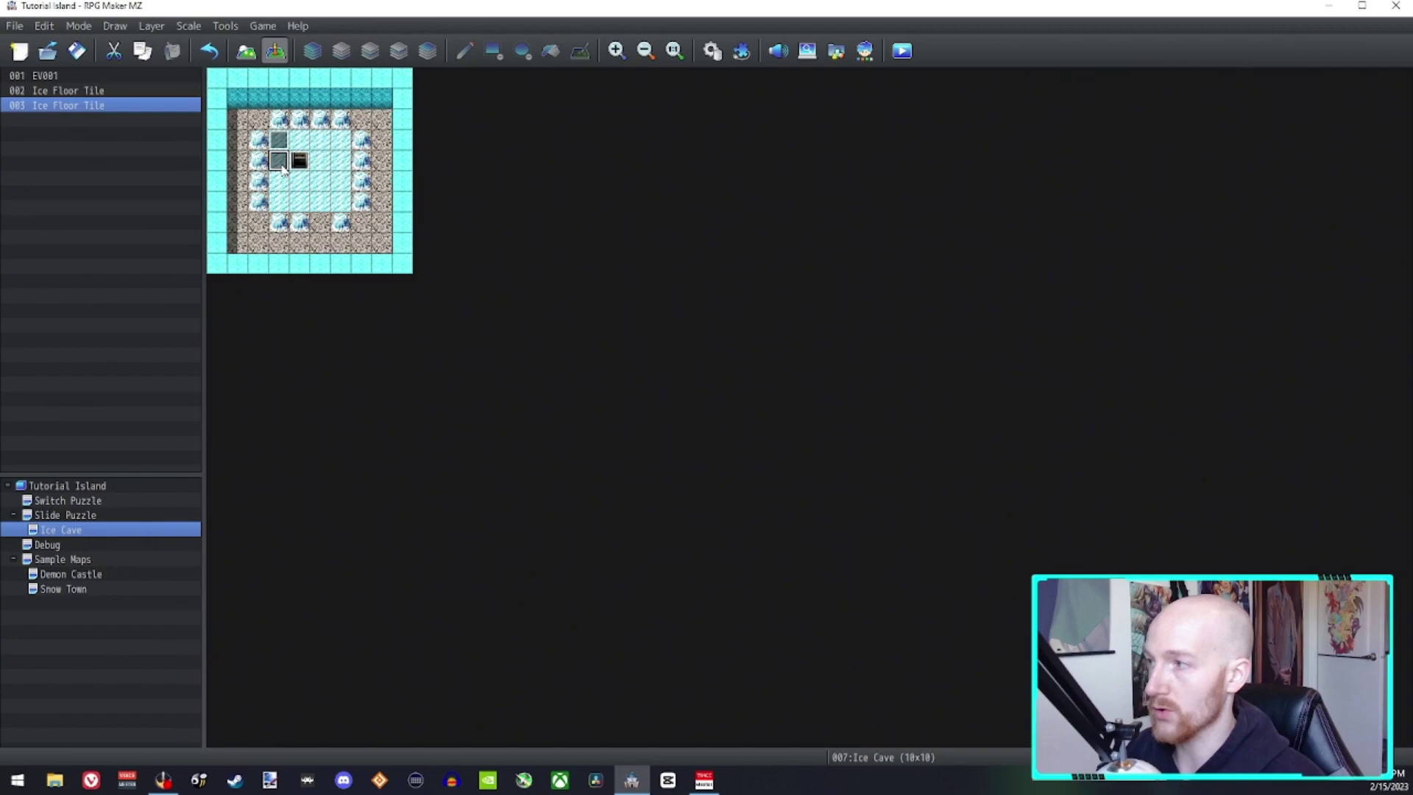
key("Down")
key("ctrl+v")
key("Down")
key("ctrl+v")
key("Right")
key("ctrl+v")
key("Up")
key("ctrl+v")
key("Right")
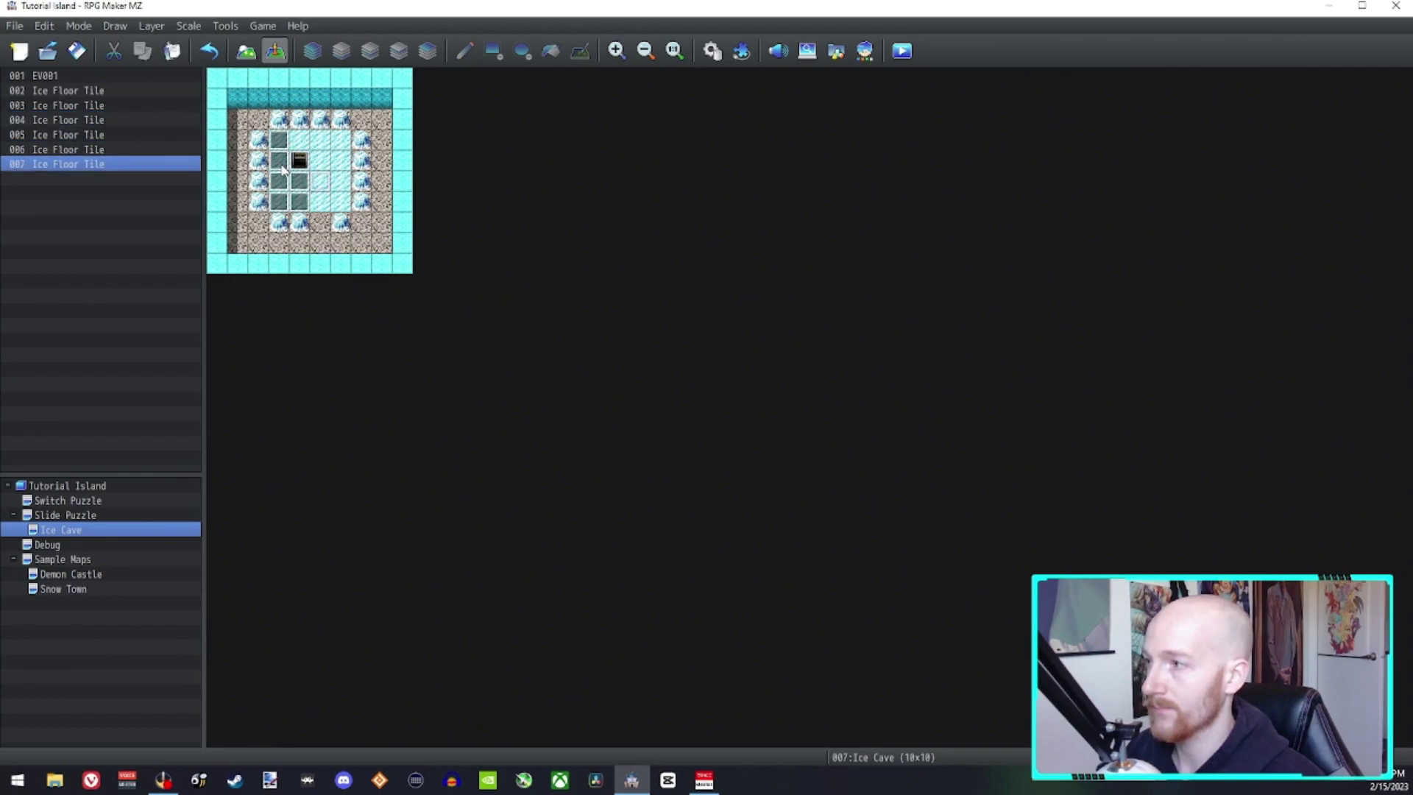
key("ctrl+v")
key("Down")
key("ctrl+v")
key("Right")
key("ctrl+v")
key("Up")
key("ctrl+v")
key("Up")
key("ctrl+v")
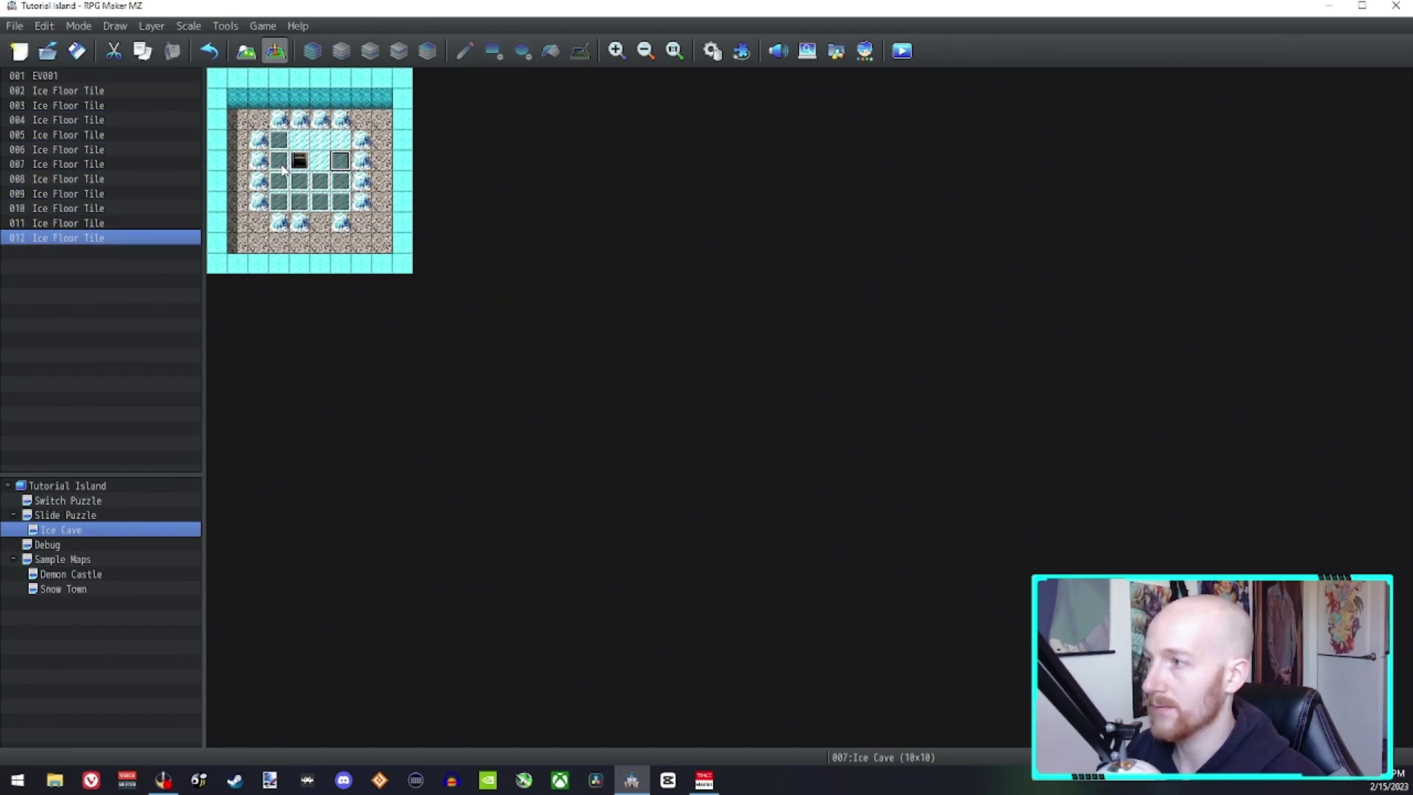
key("Up")
key("ctrl+v")
key("Left")
key("ctrl+v")
key("Left")
key("ctrl+v")
key("Right")
key("Down")
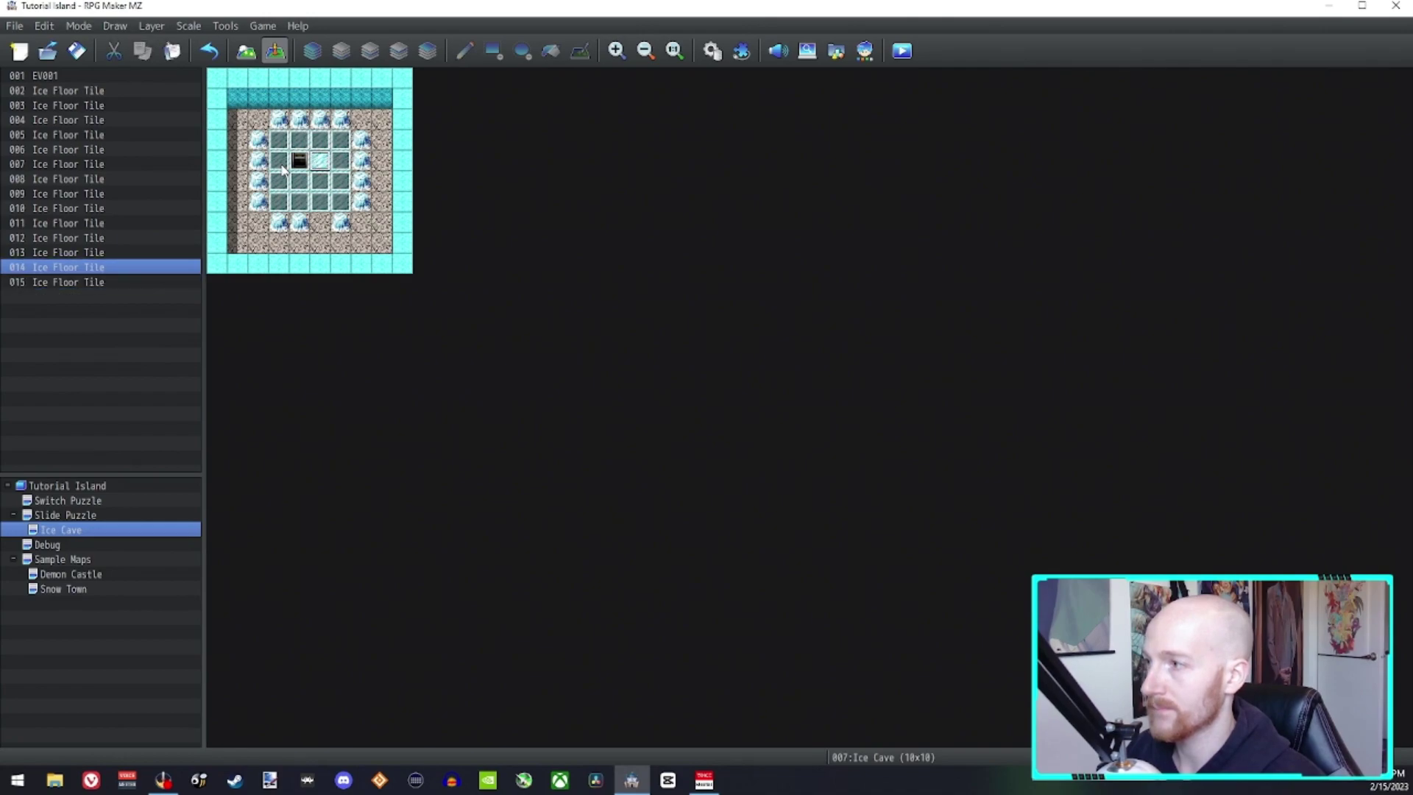
key("ctrl+v")
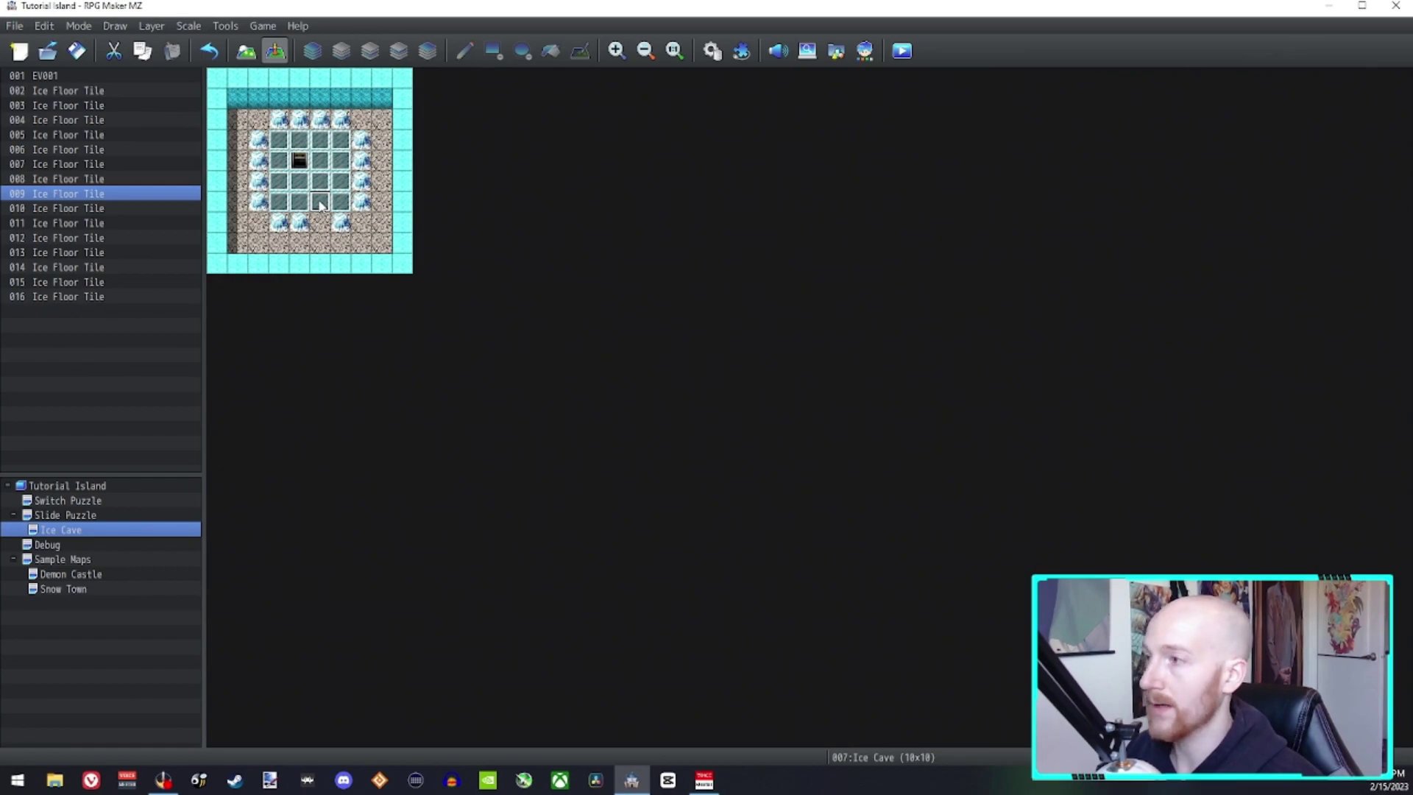
key("Up")
key("Up")
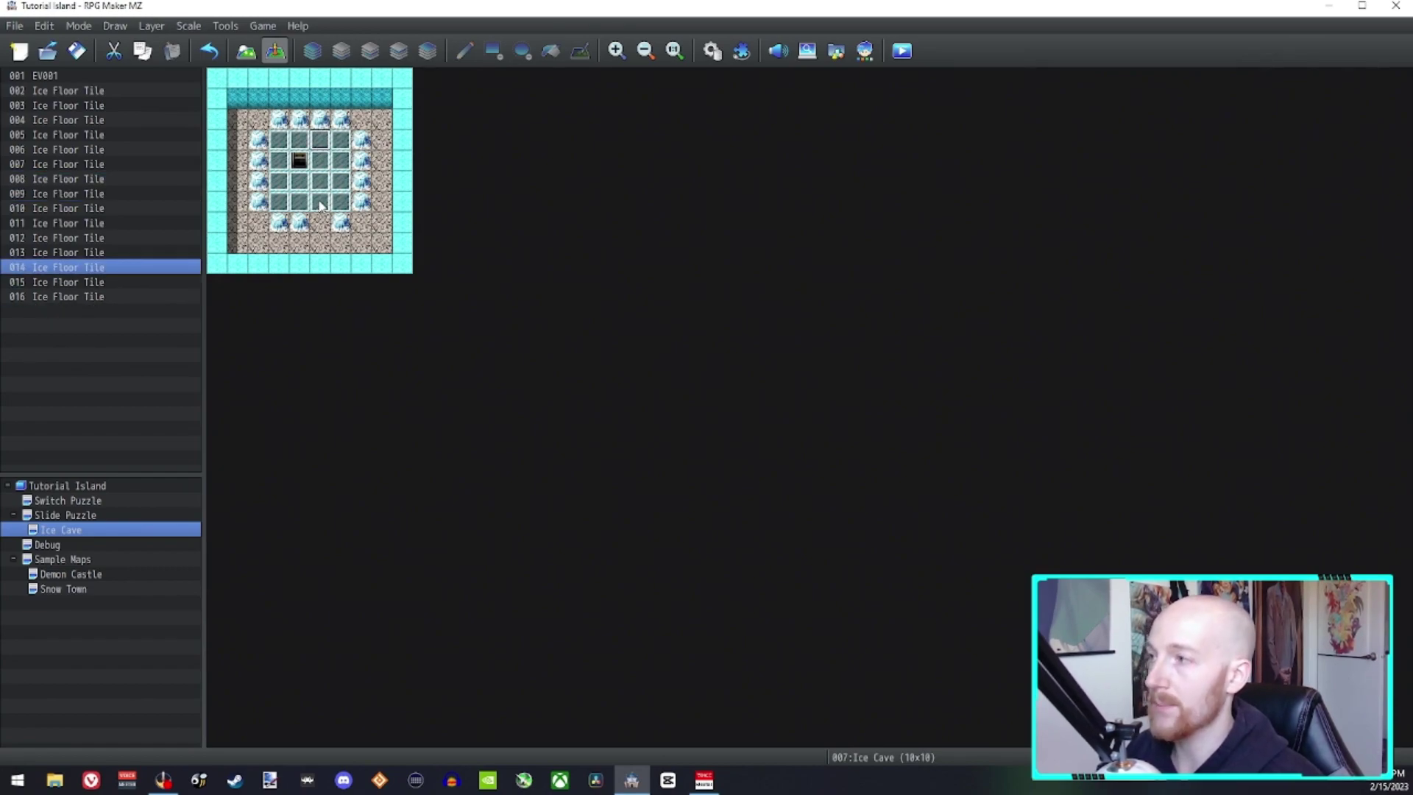
key("Down")
key("Down")
key("Down")
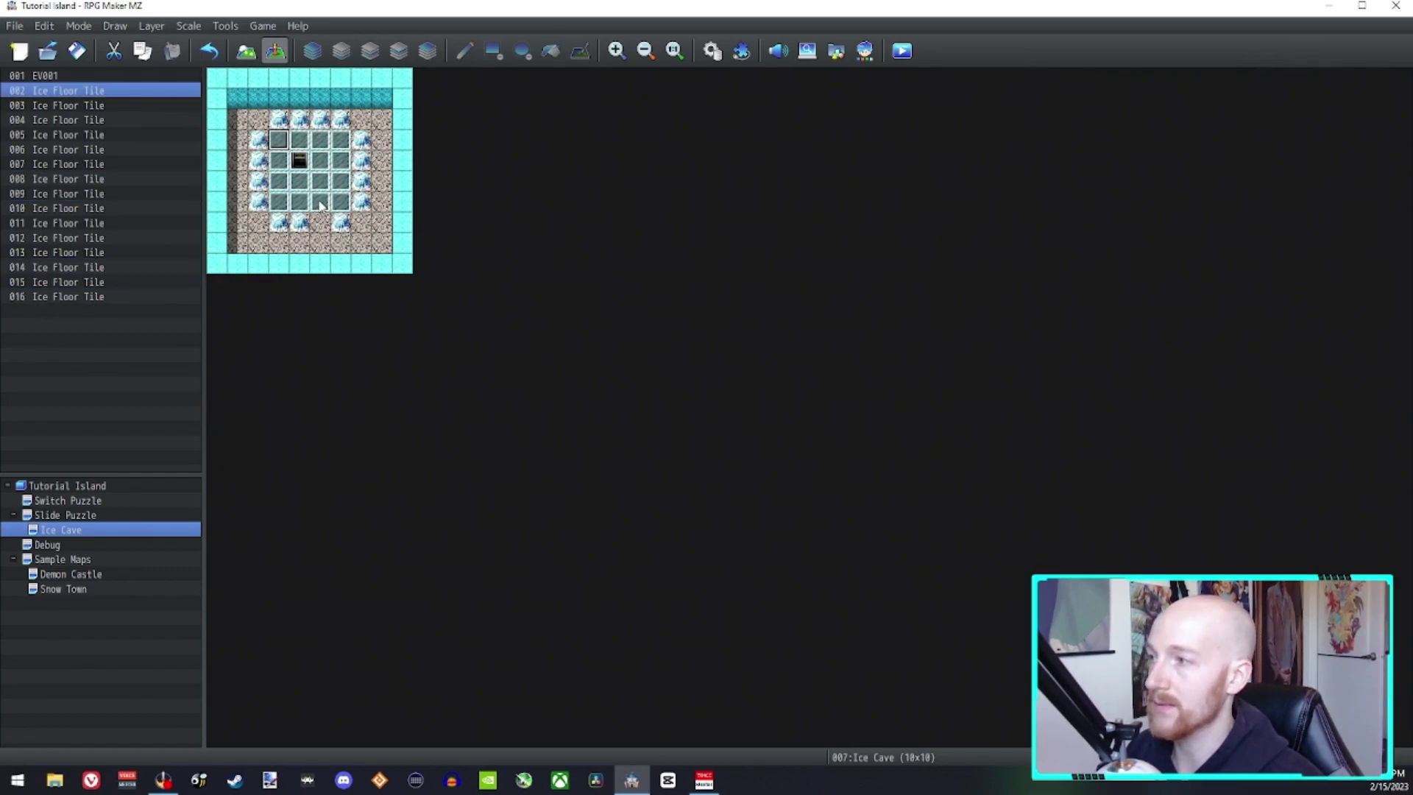
key("Down")
key("Down")
key("Down")
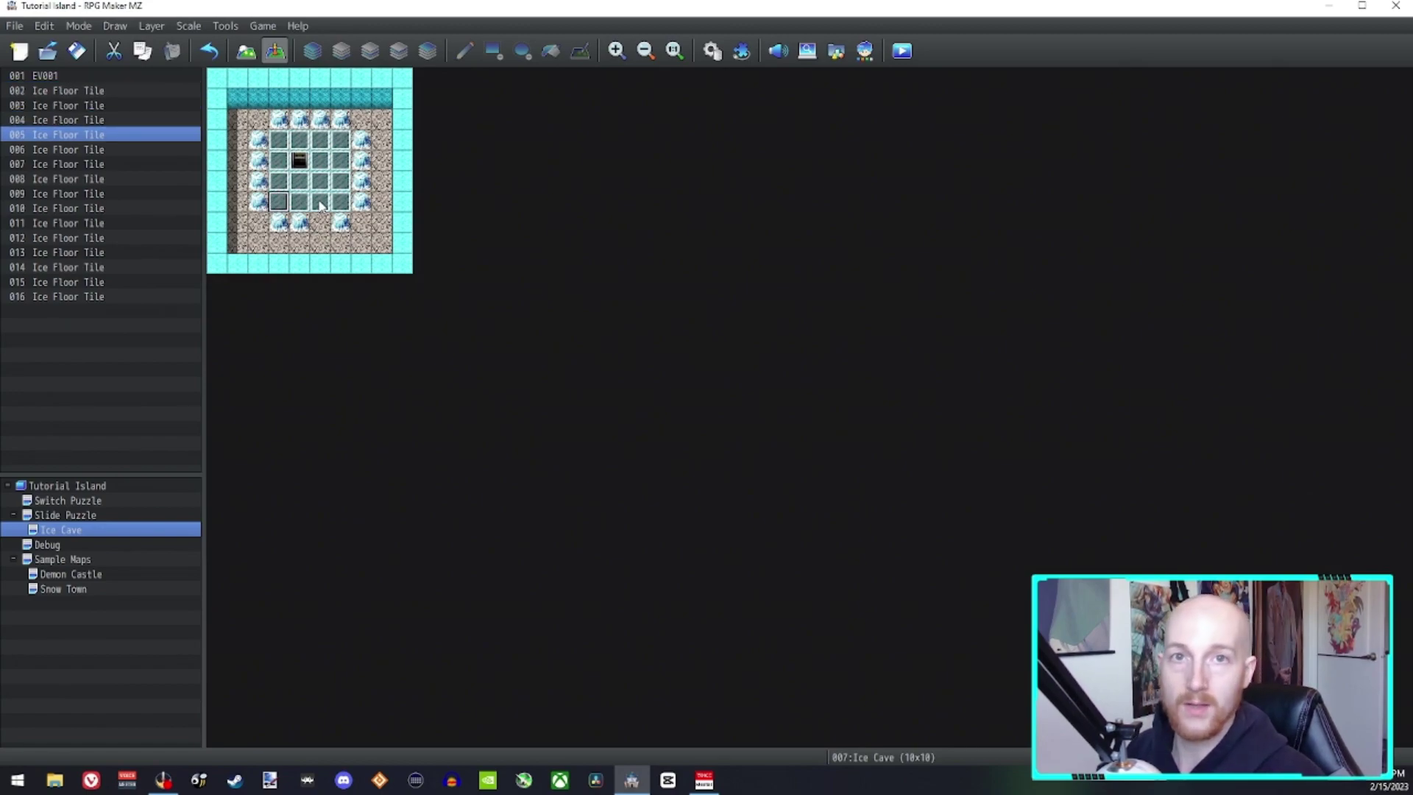
Step: Set the player's starting position on the floor tile below the ice
right_click(321, 244)
mouse_move(431, 464)
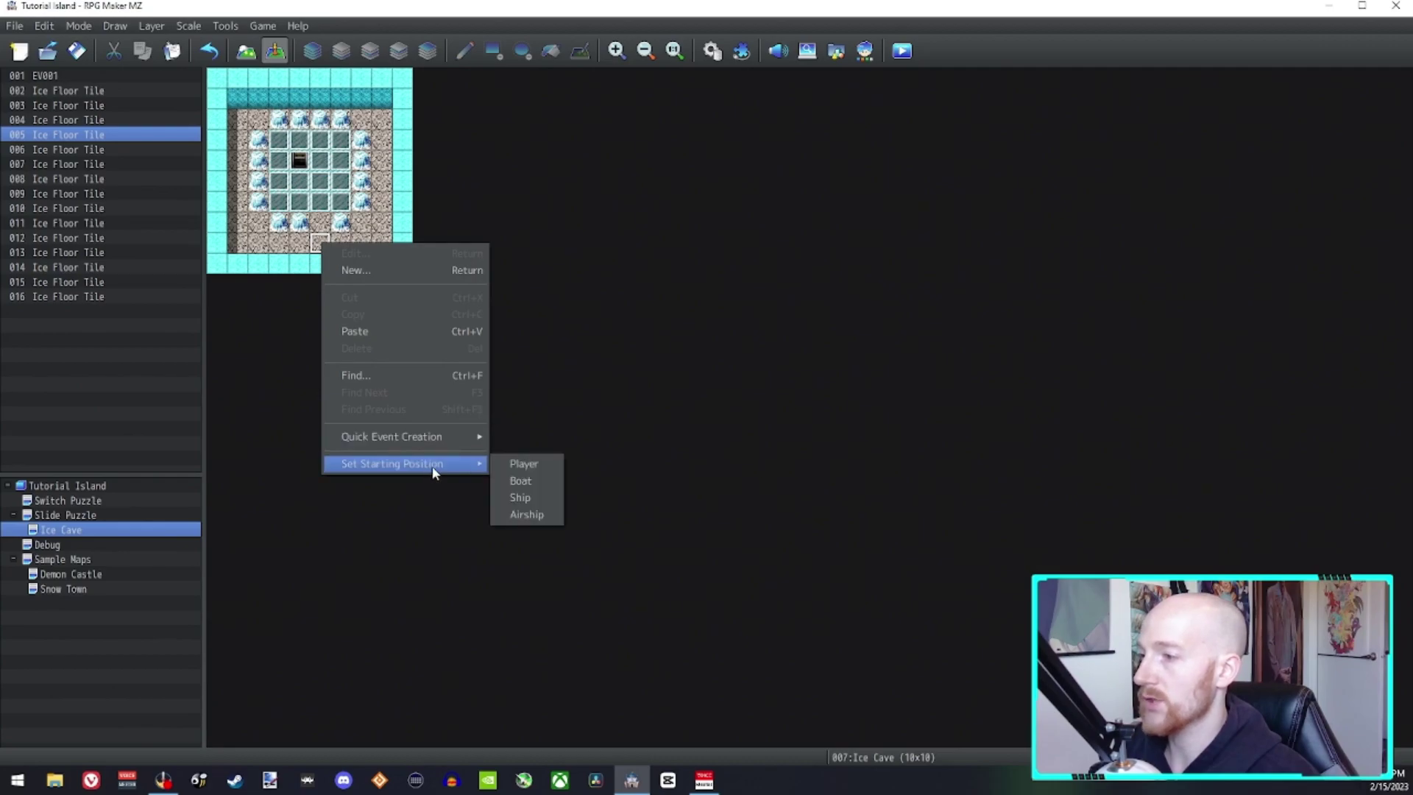
left_click(553, 462)
Step: Playtest the map, sliding the party repeatedly around the ice ring's rows and columns
left_click(902, 51)
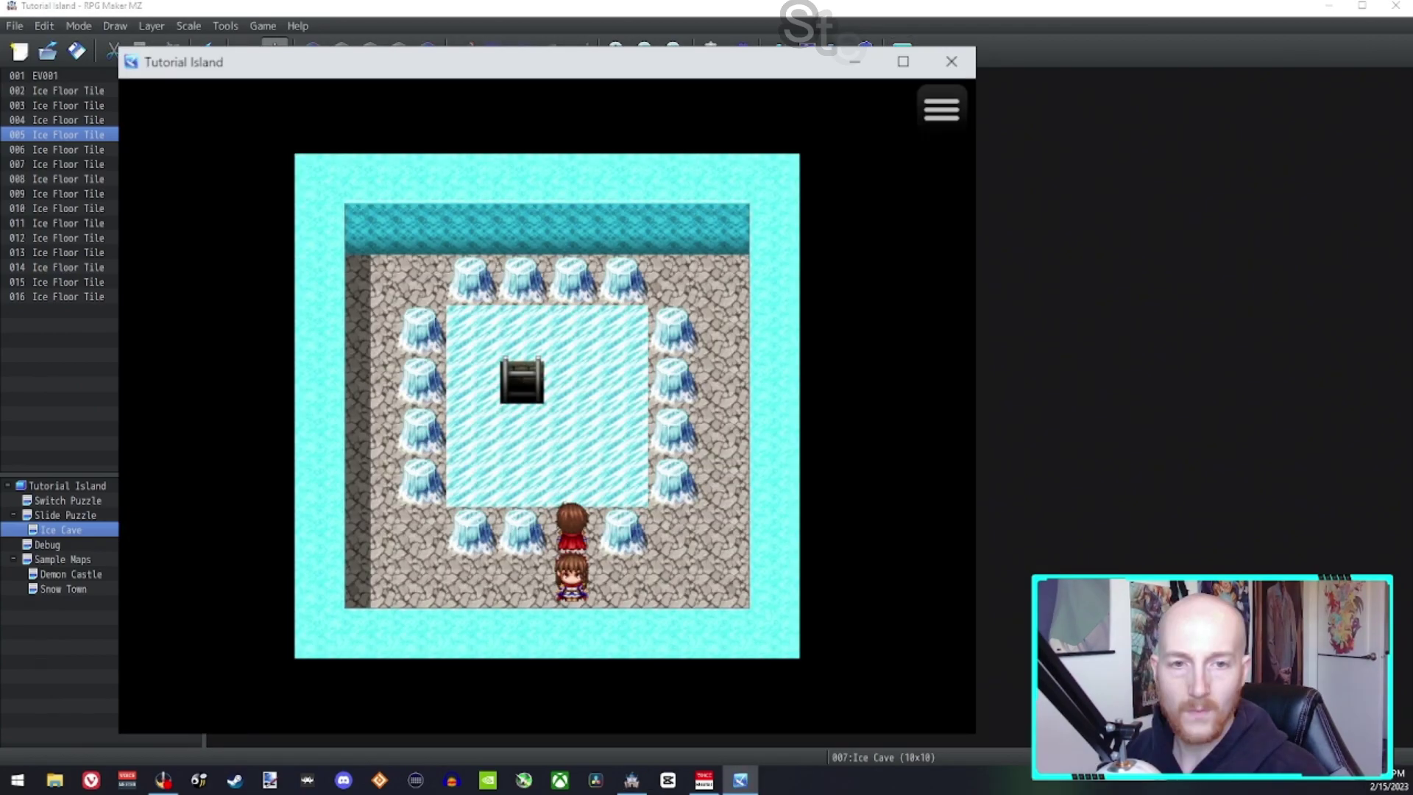
key("Up")
key("Right")
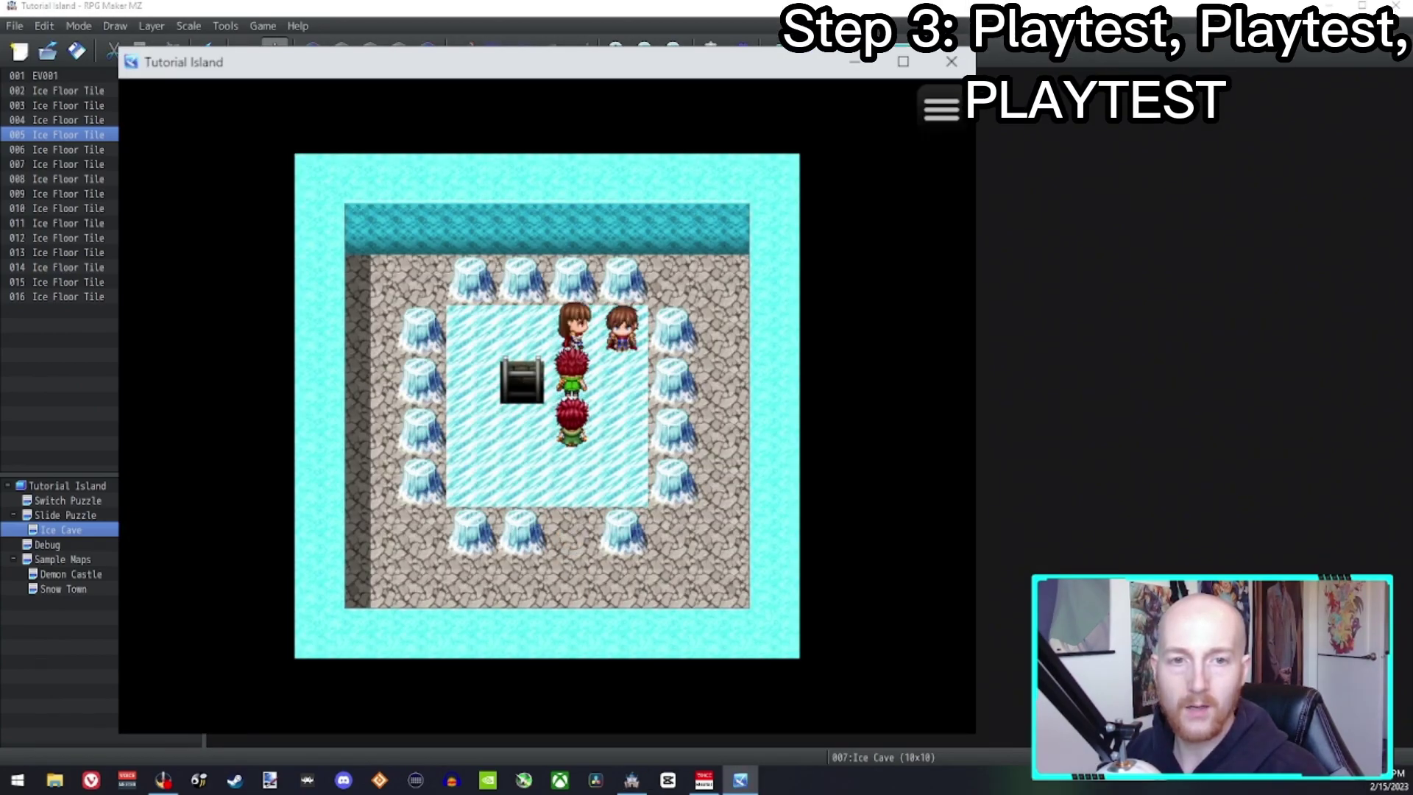
key("Down")
key("Left")
key("Up")
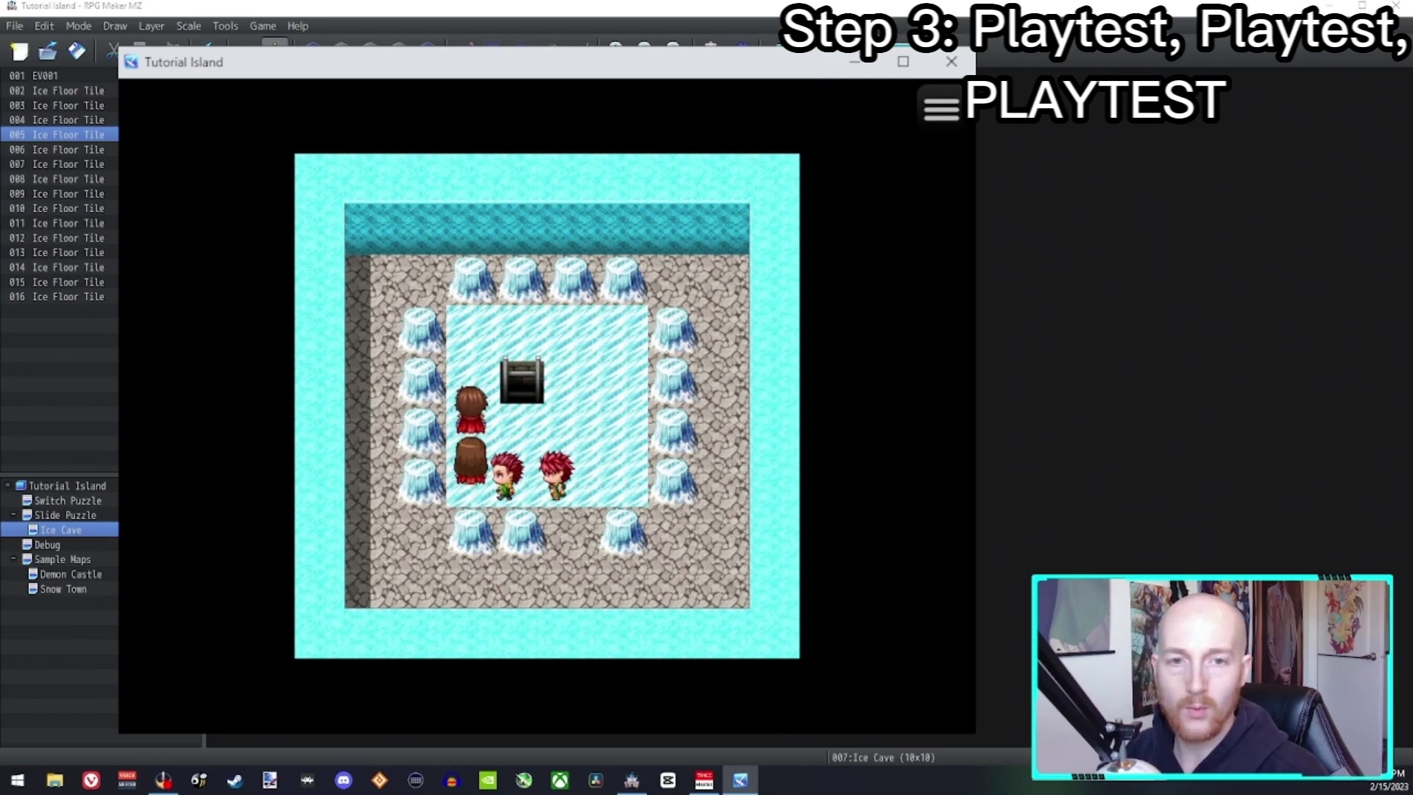
key("Right")
key("Down")
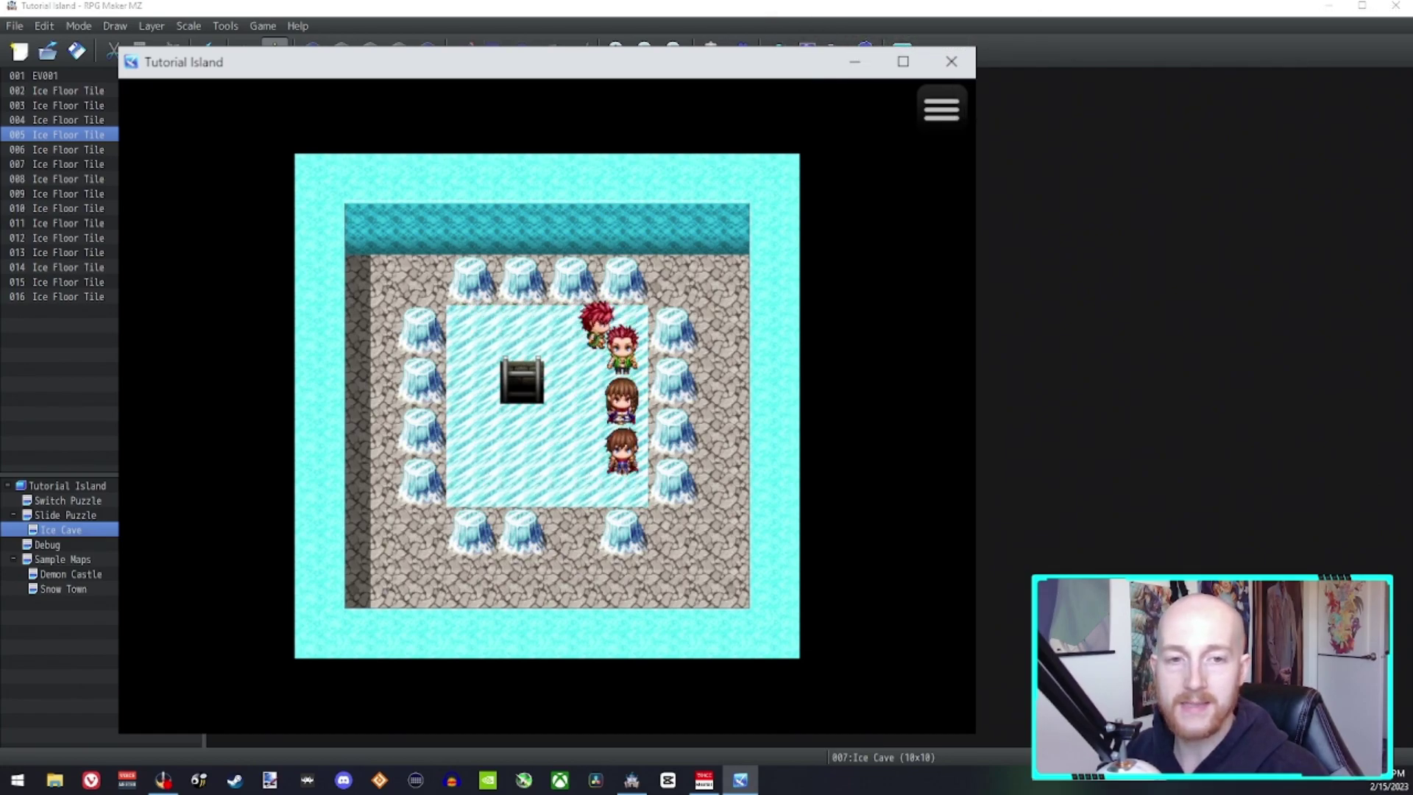
key("Left")
key("Up")
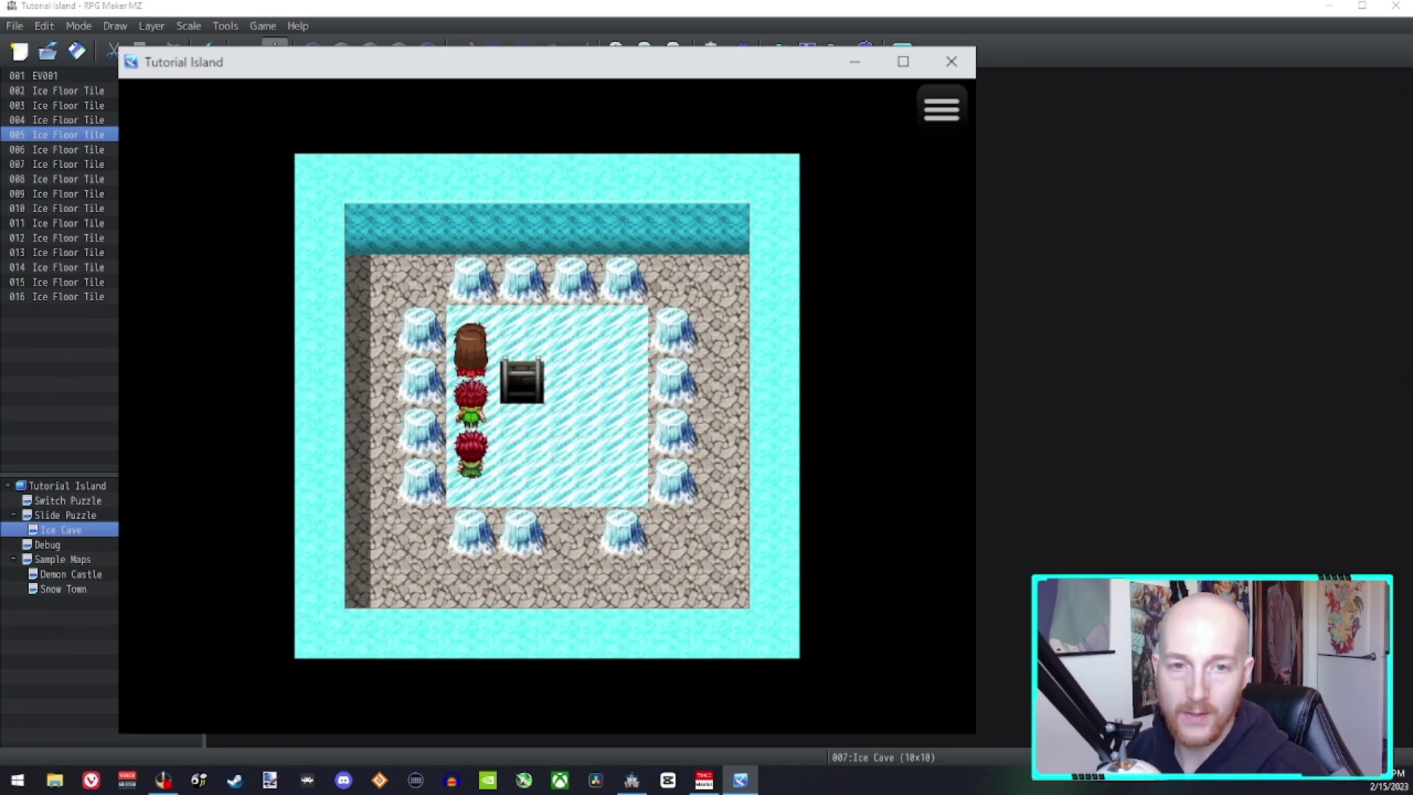
key("Down")
key("Right")
key("Up")
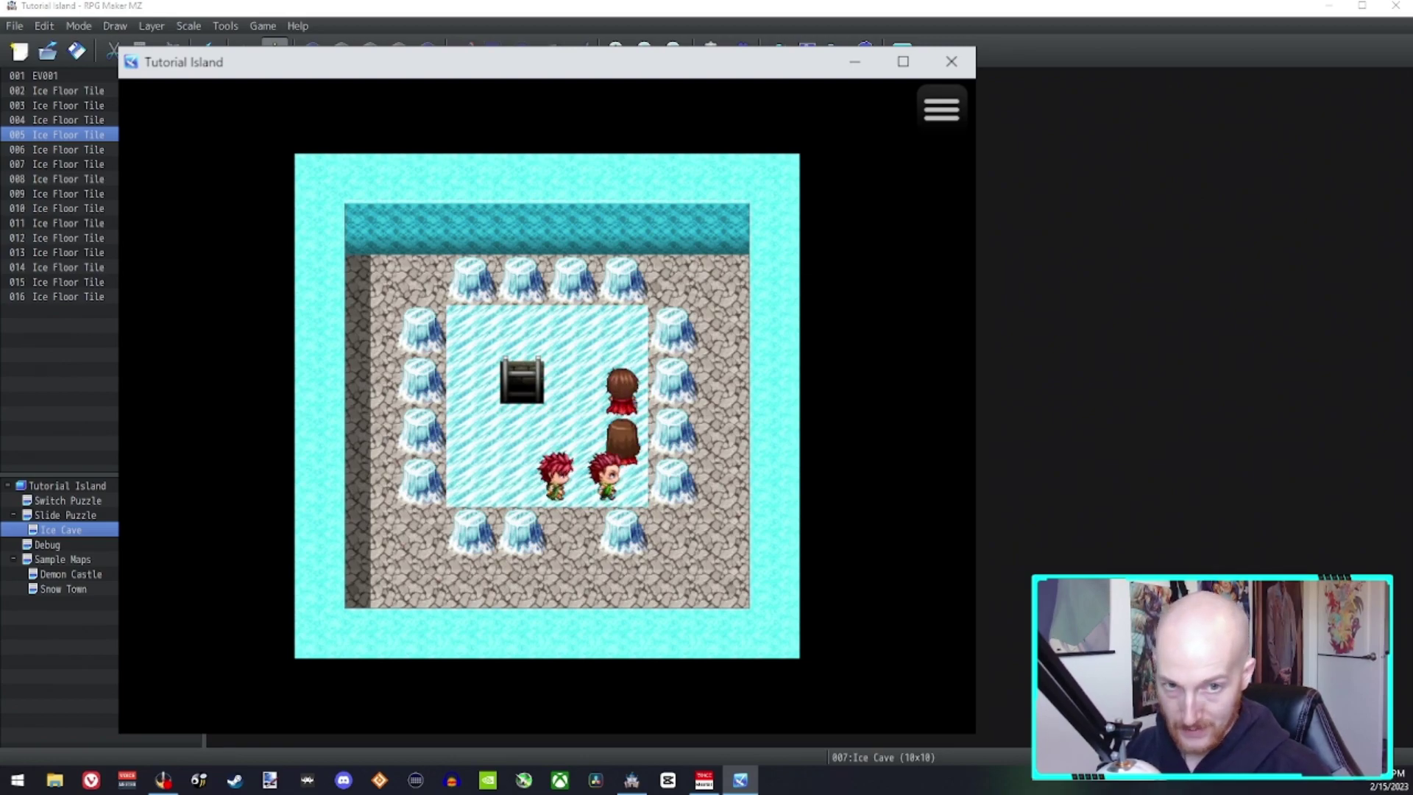
key("Down")
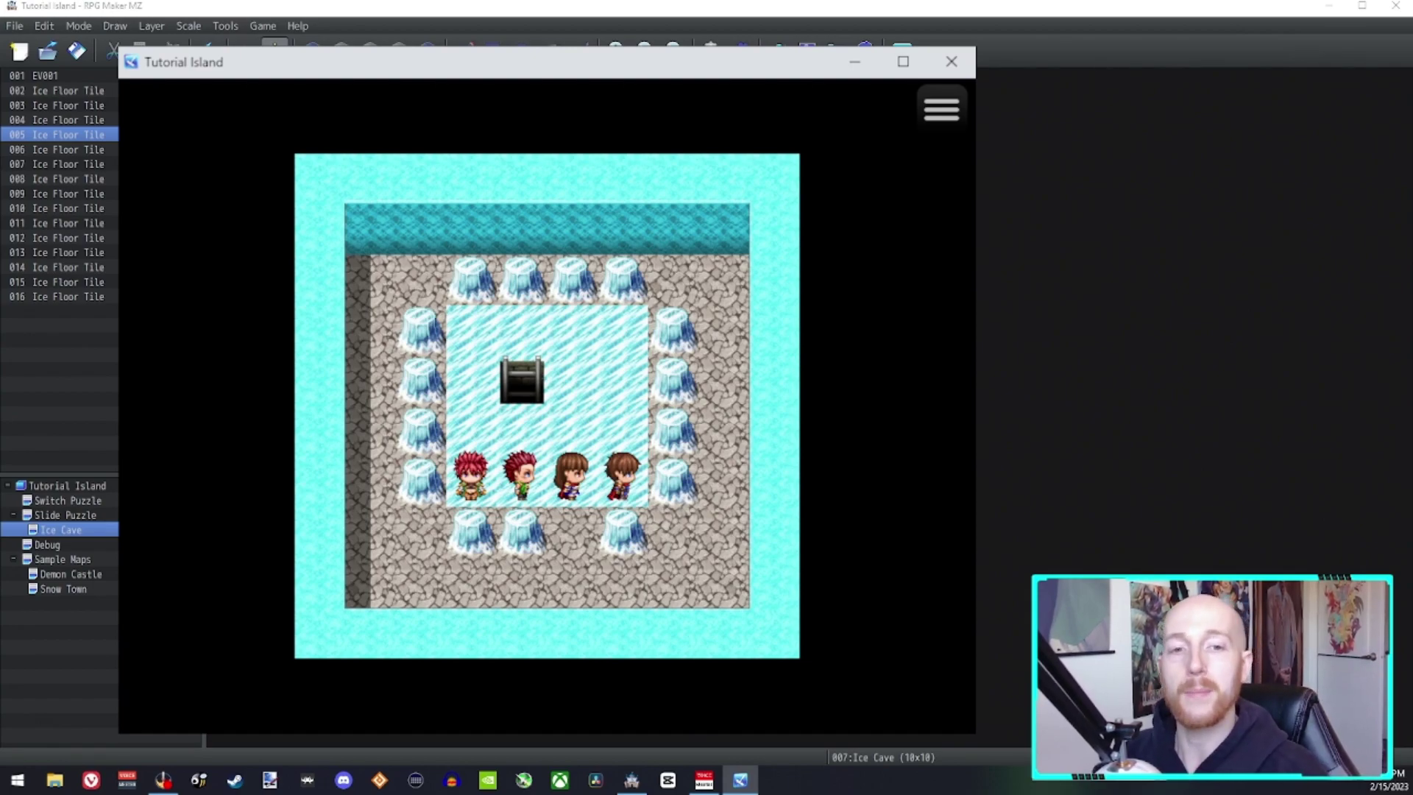
key("Up")
key("Left")
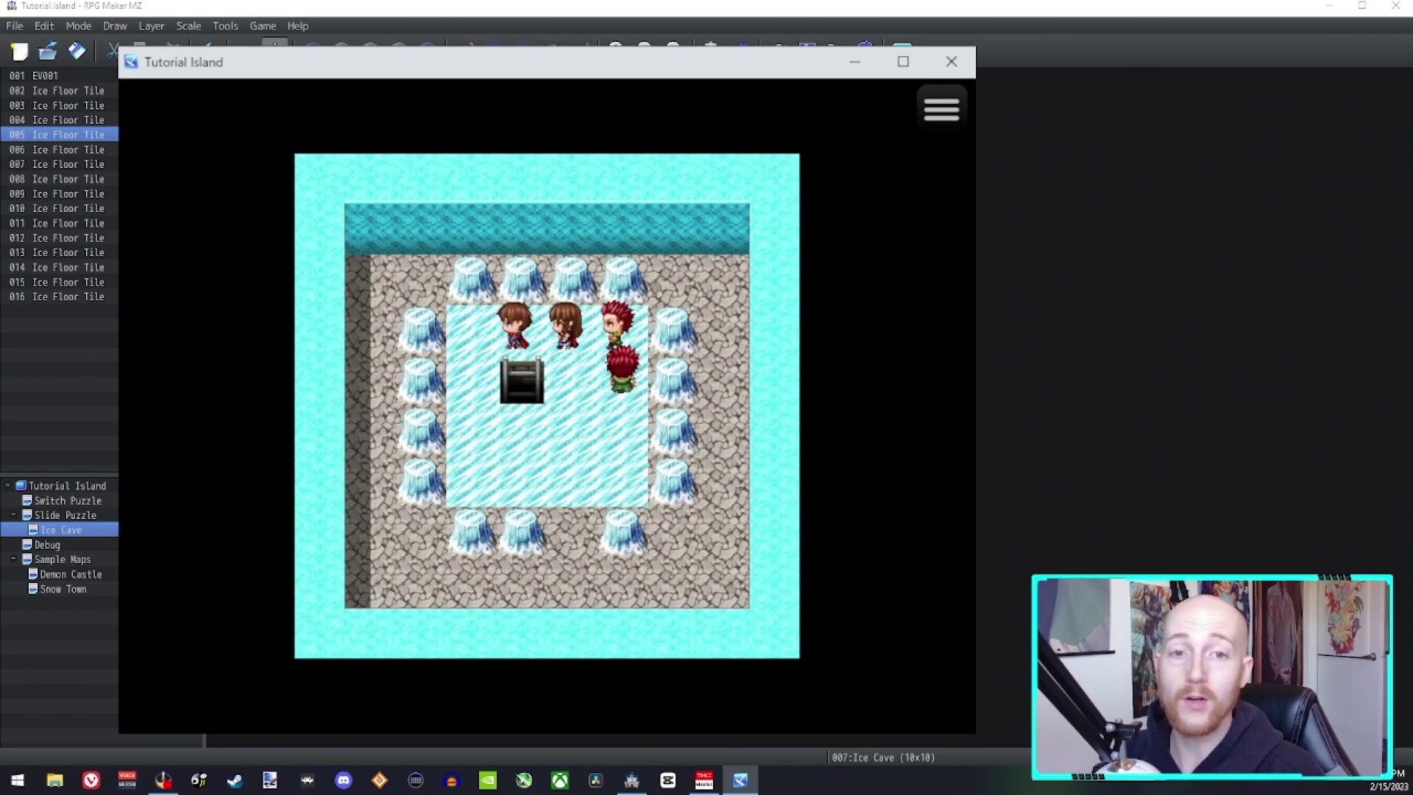
key("Down")
key("Right")
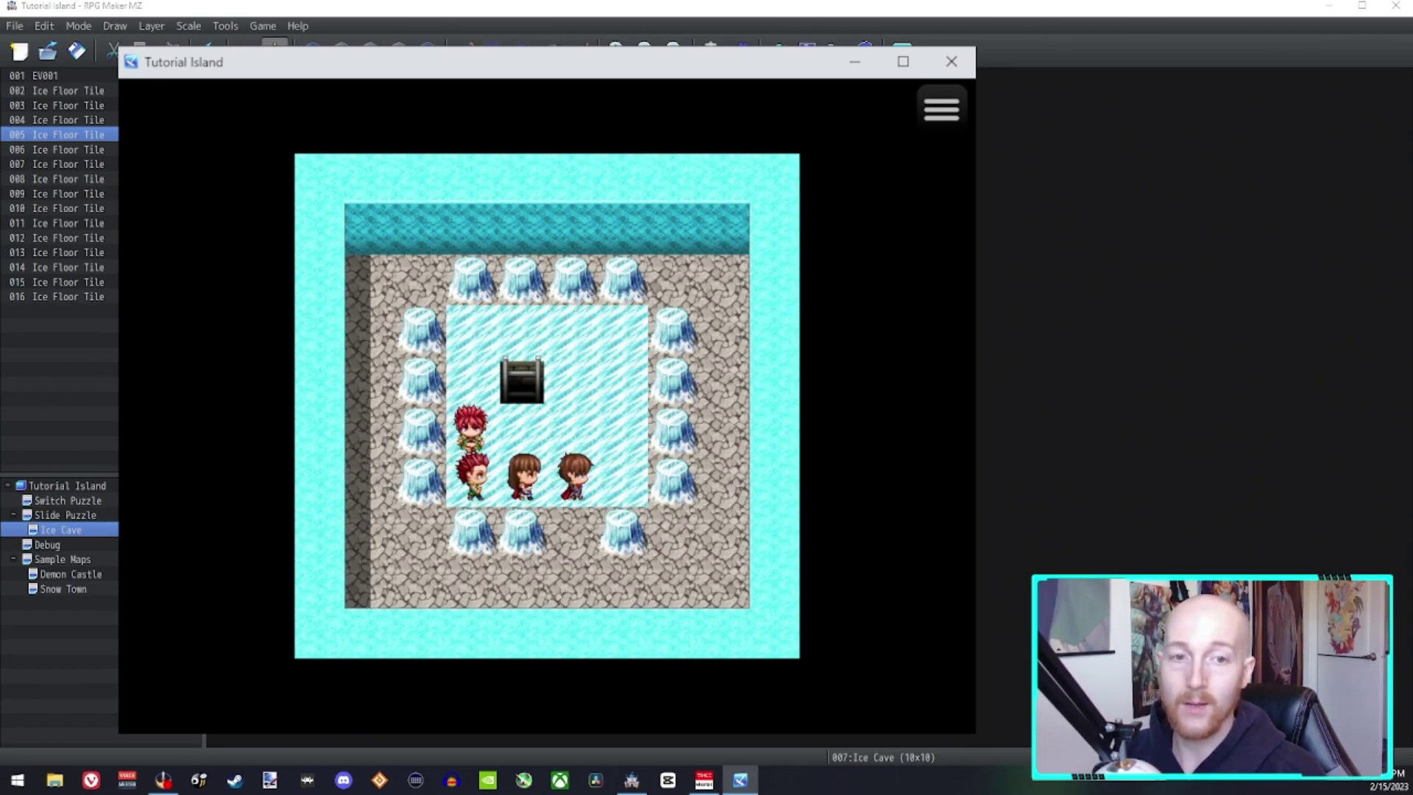
key("Up")
key("Left")
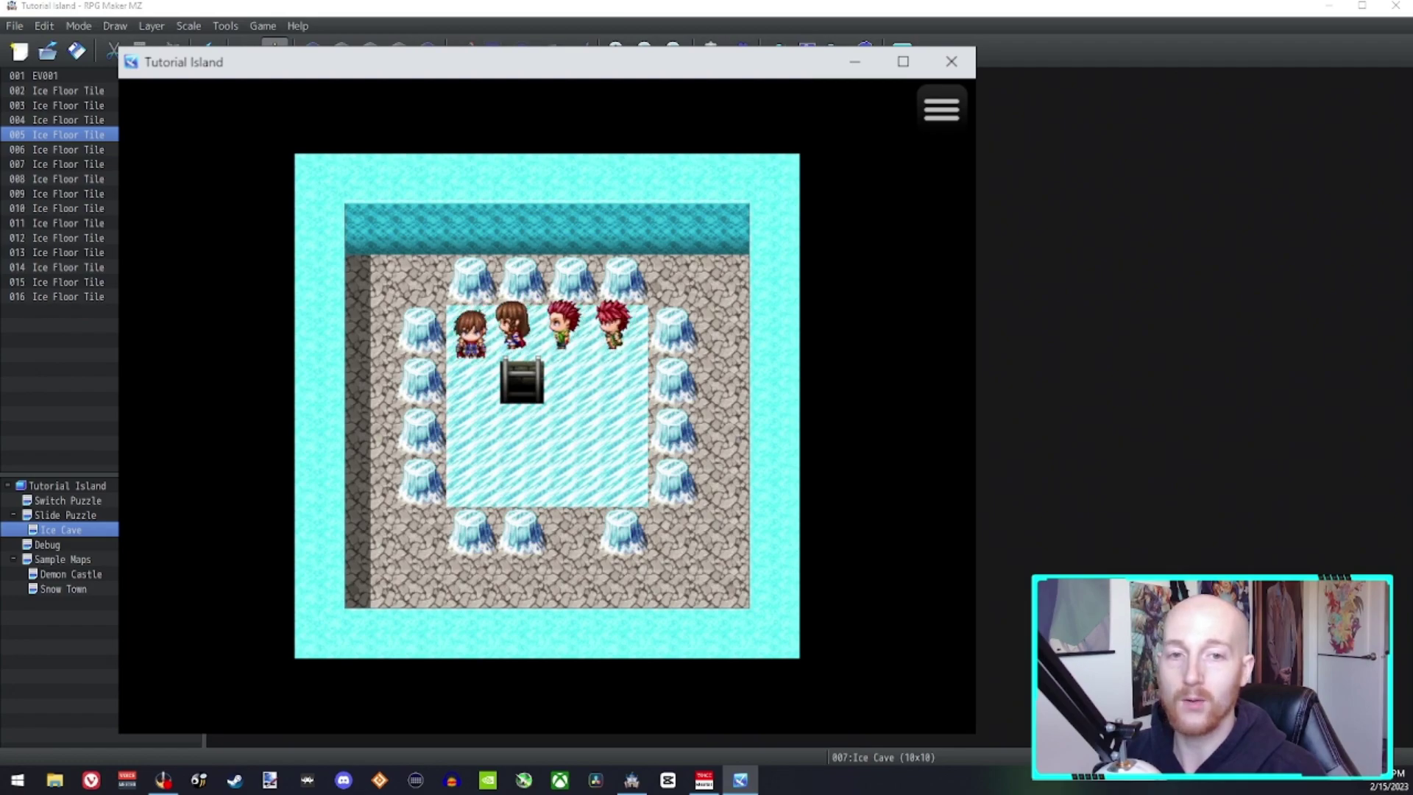
key("Down")
key("Right")
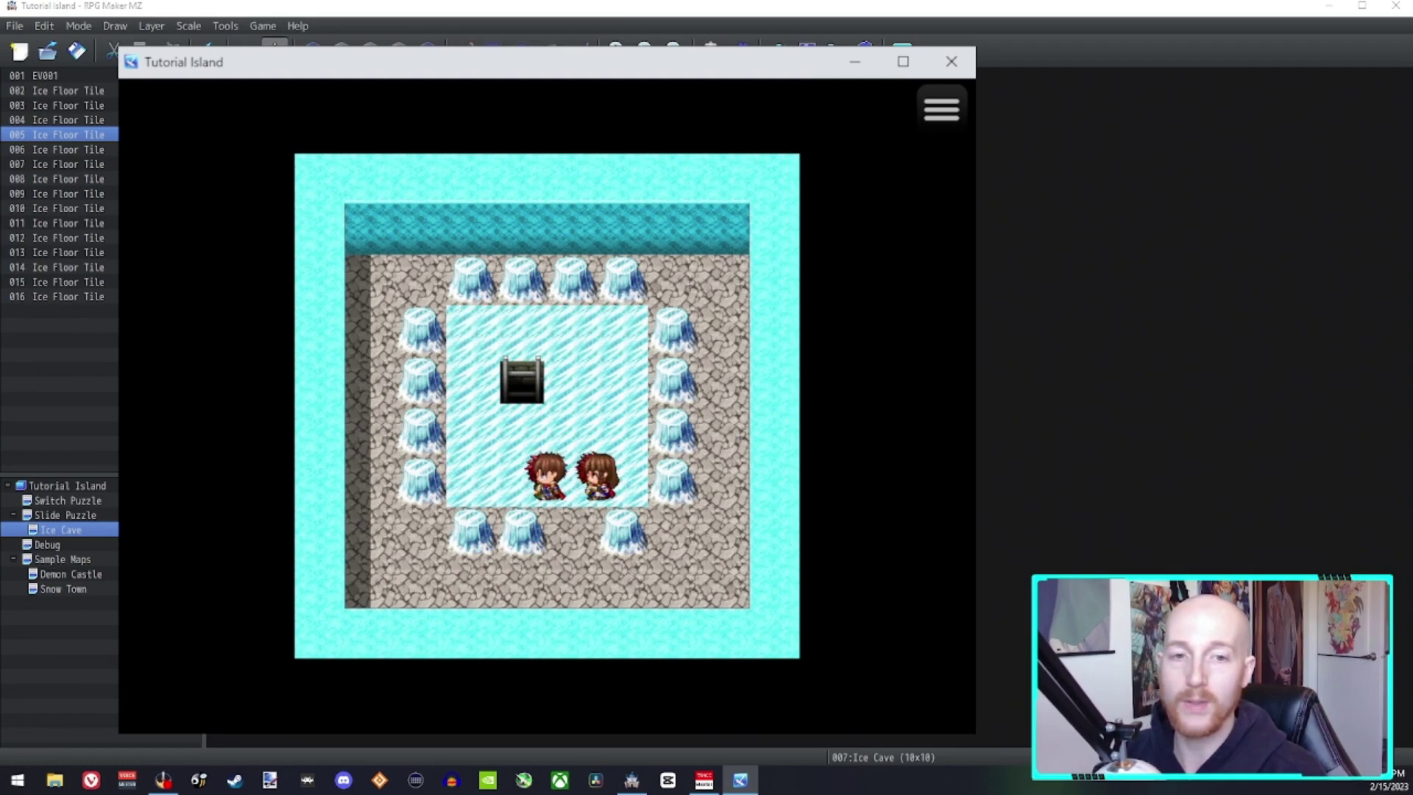
key("Left")
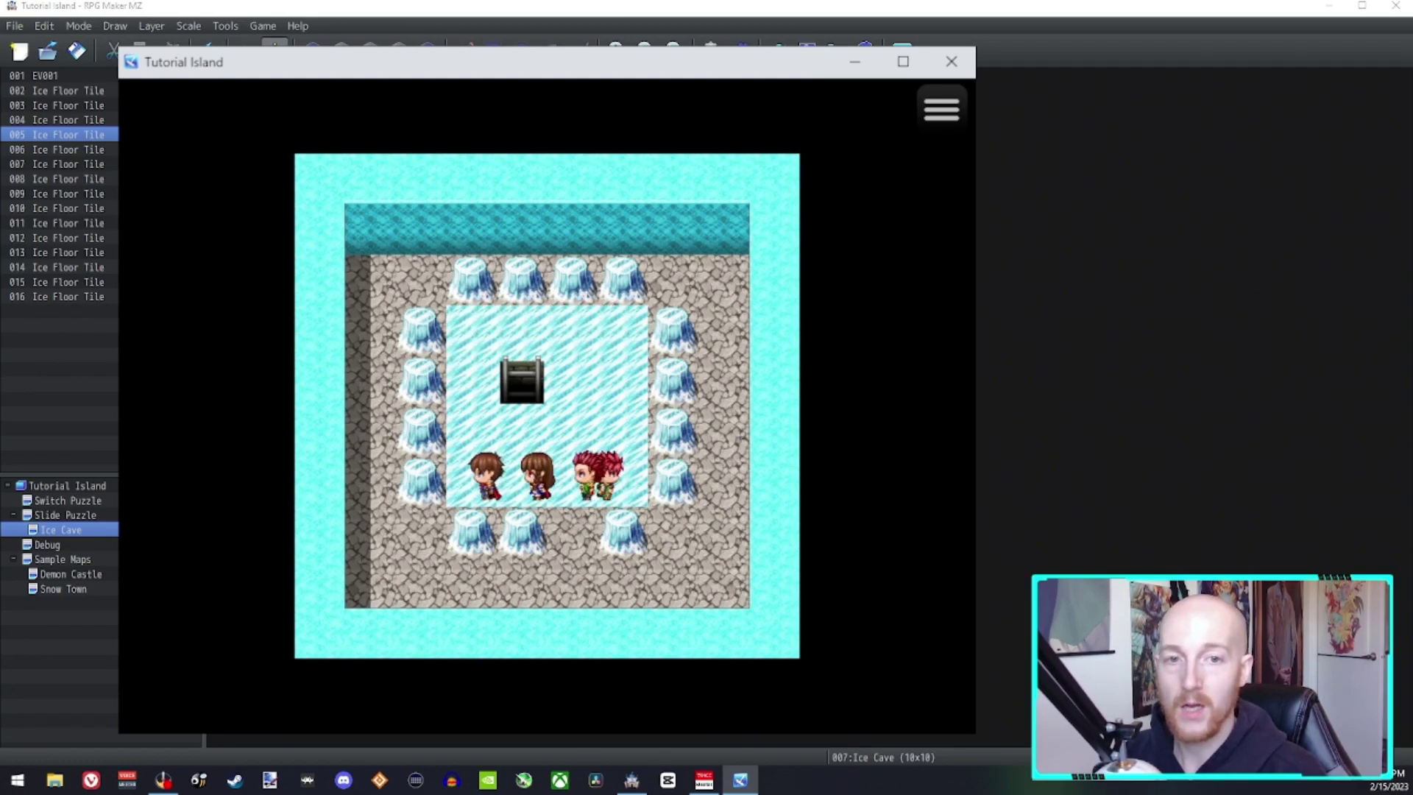
key("Up")
key("Right")
key("Down")
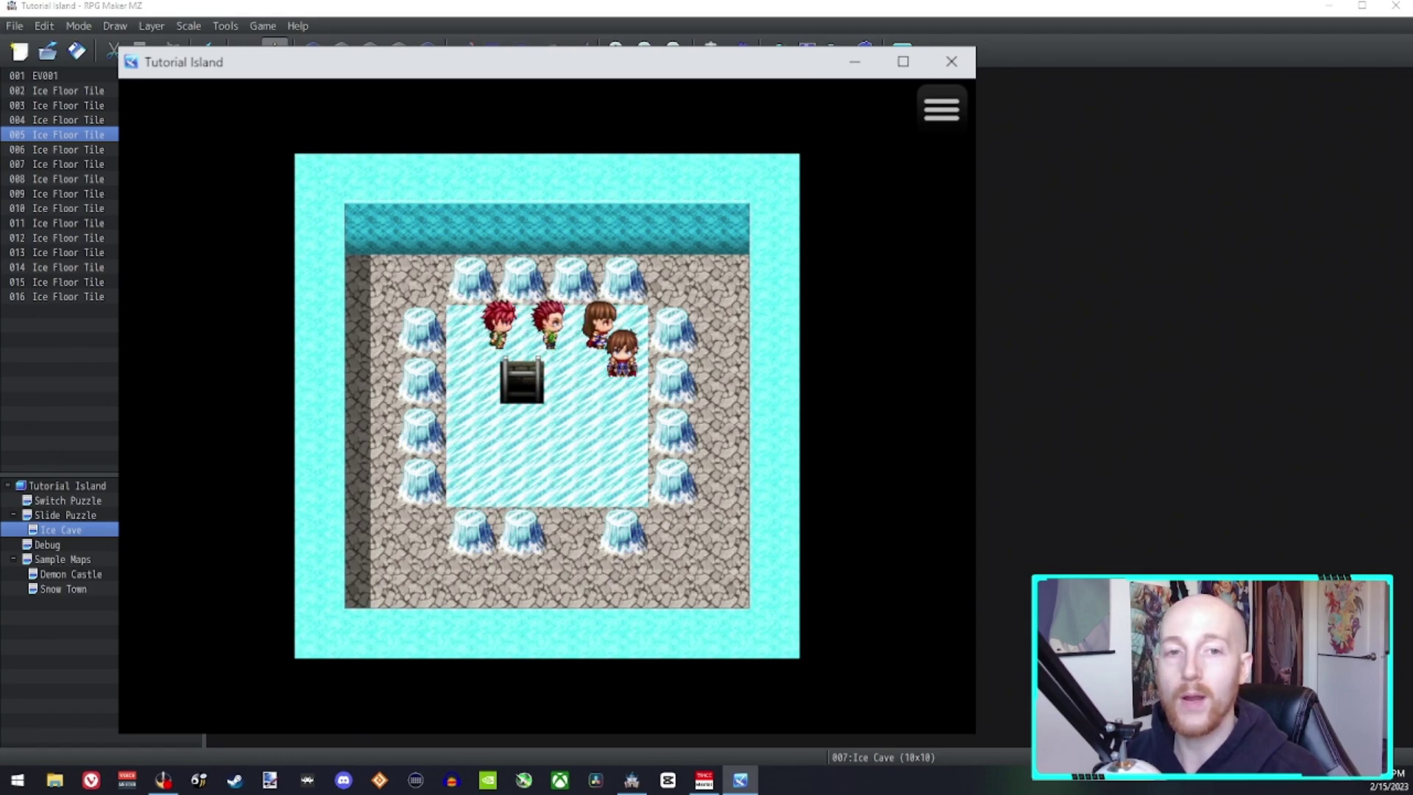
key("Left")
key("Up")
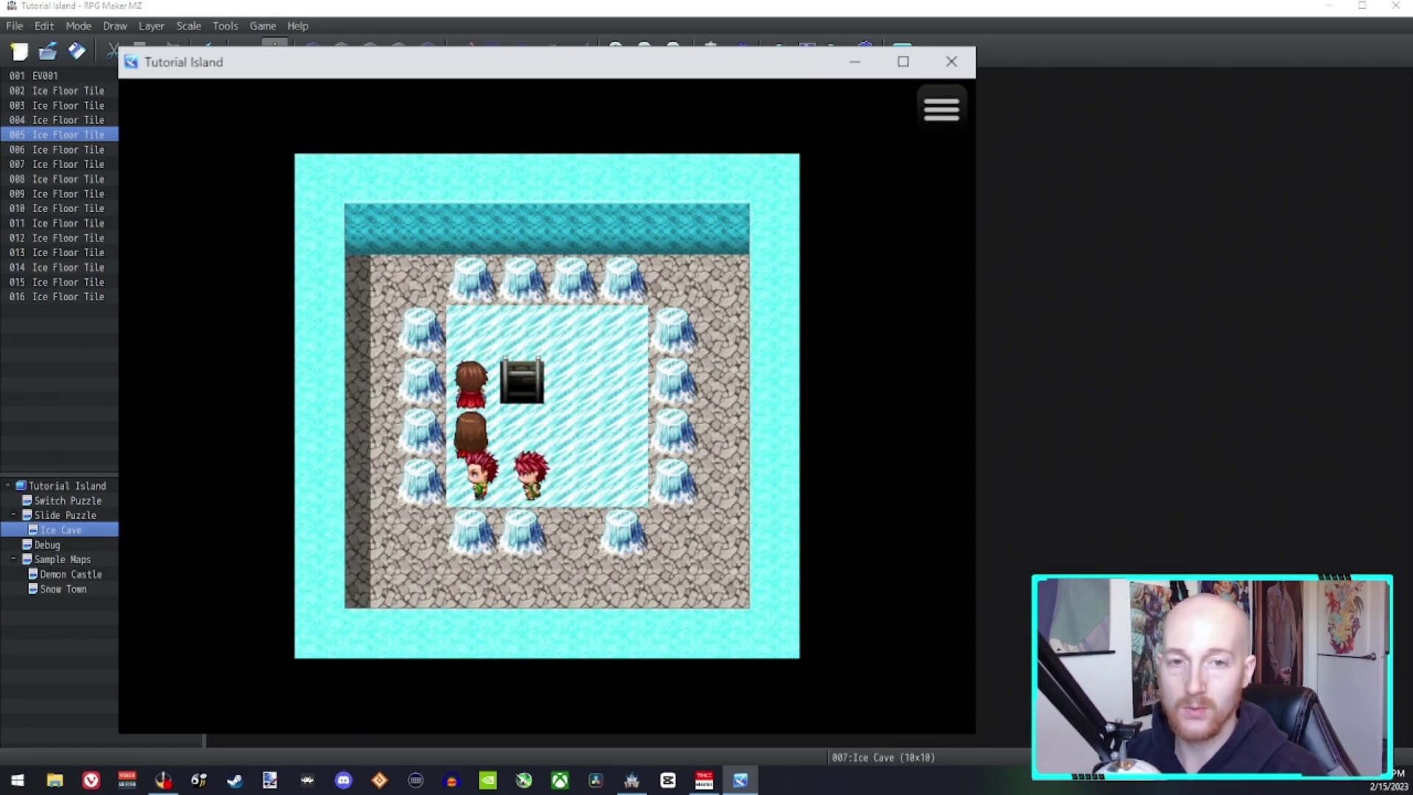
key("Right")
key("Down")
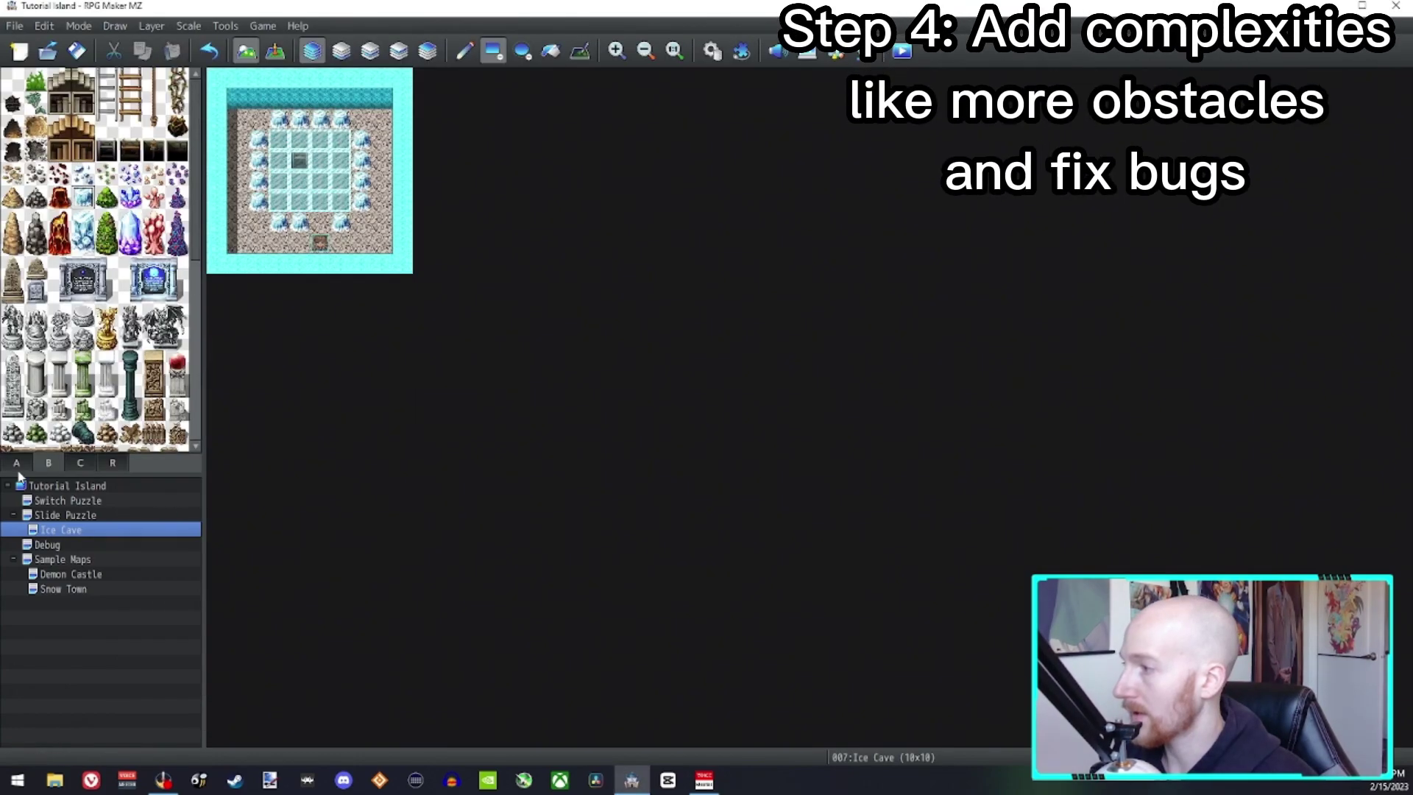
scroll(60, 181, "up", 5)
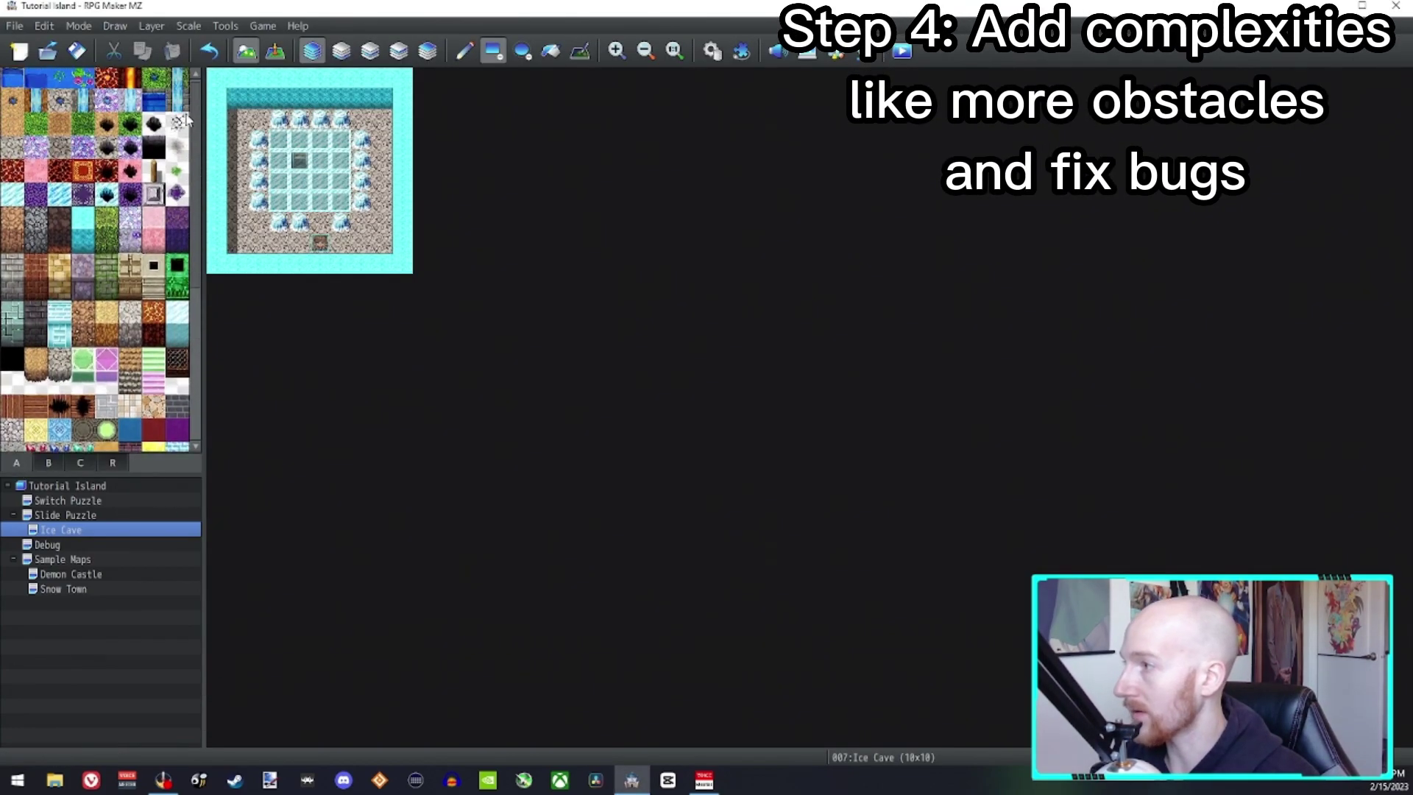
left_click(13, 150)
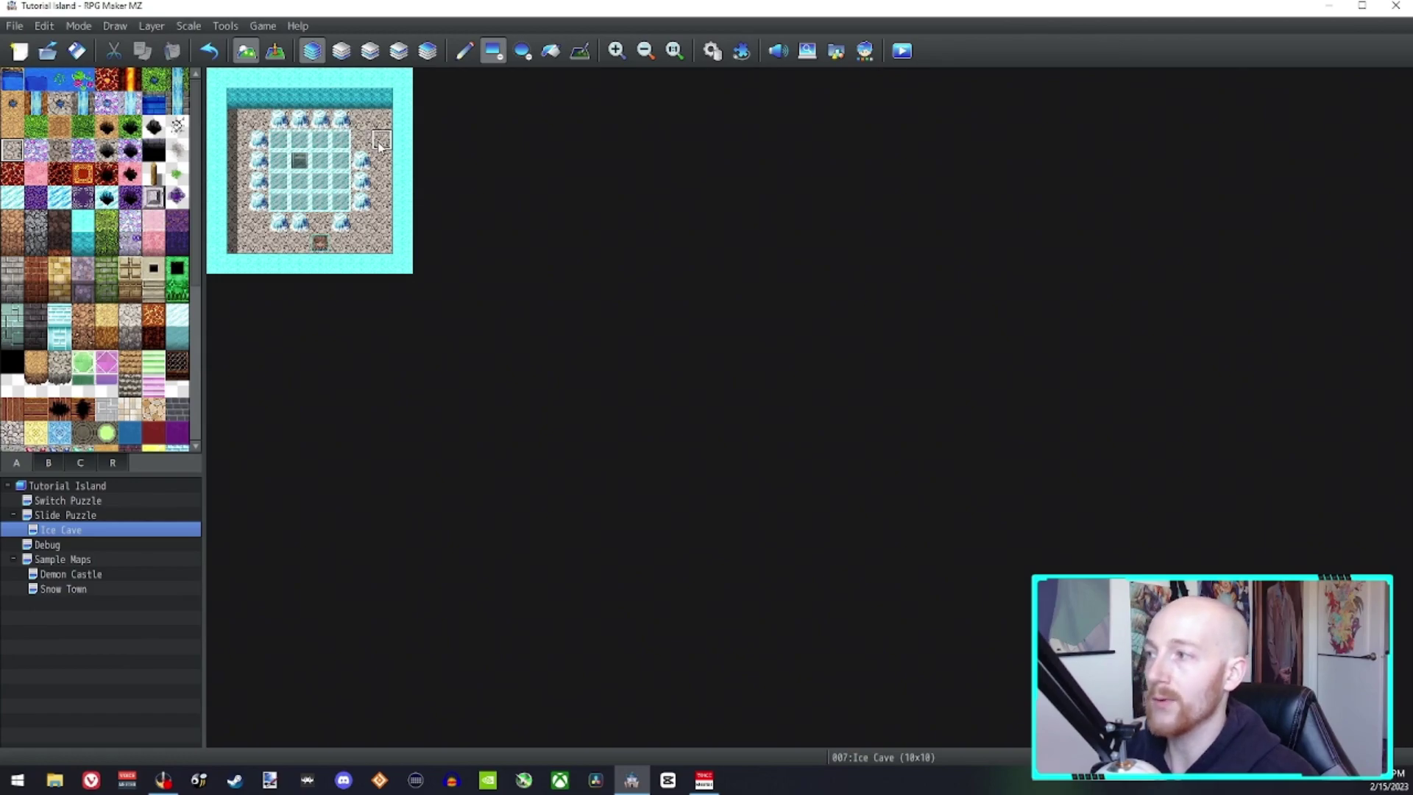
Step: Switch to Event mode and select events EV001, 012, 004 and 012 on the map
left_click(275, 51)
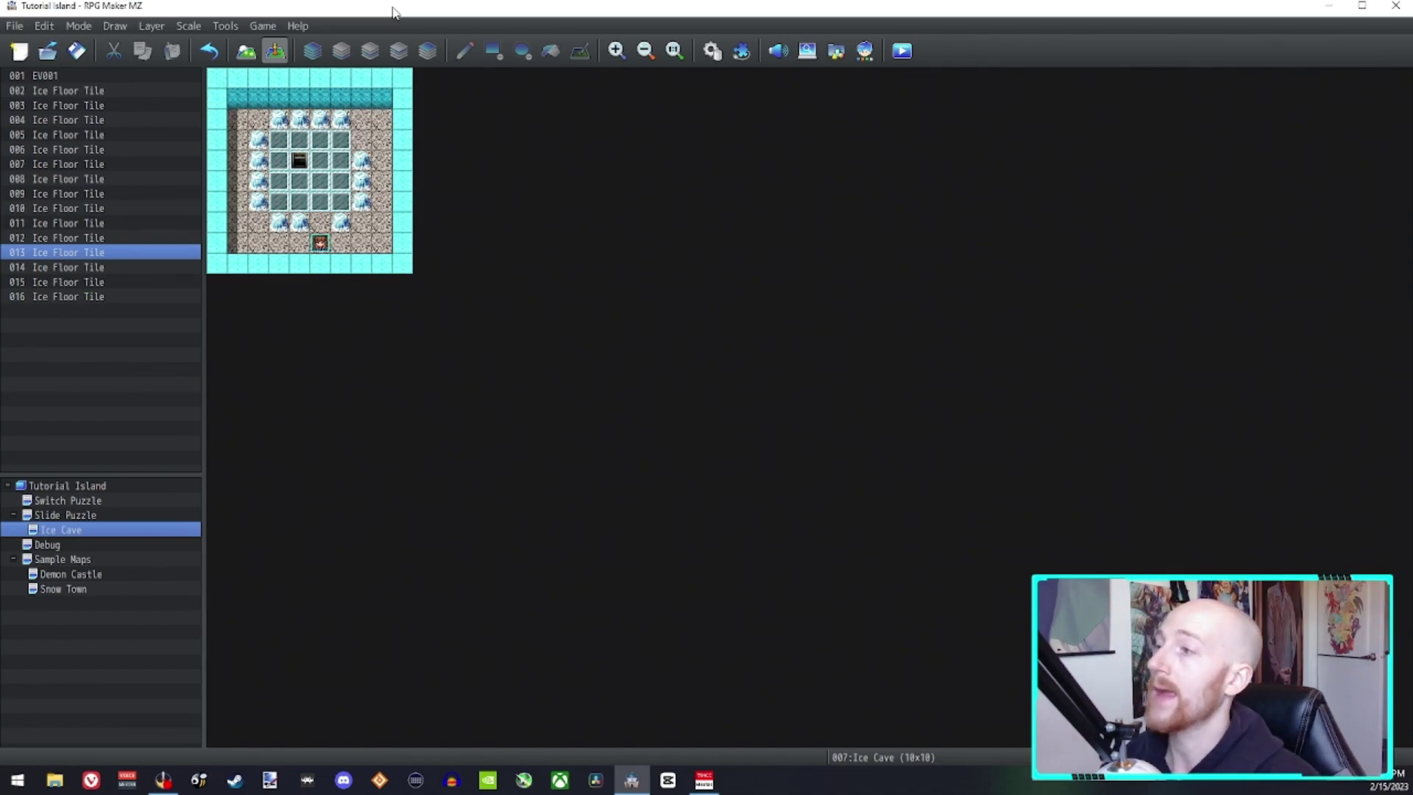
left_click(301, 168)
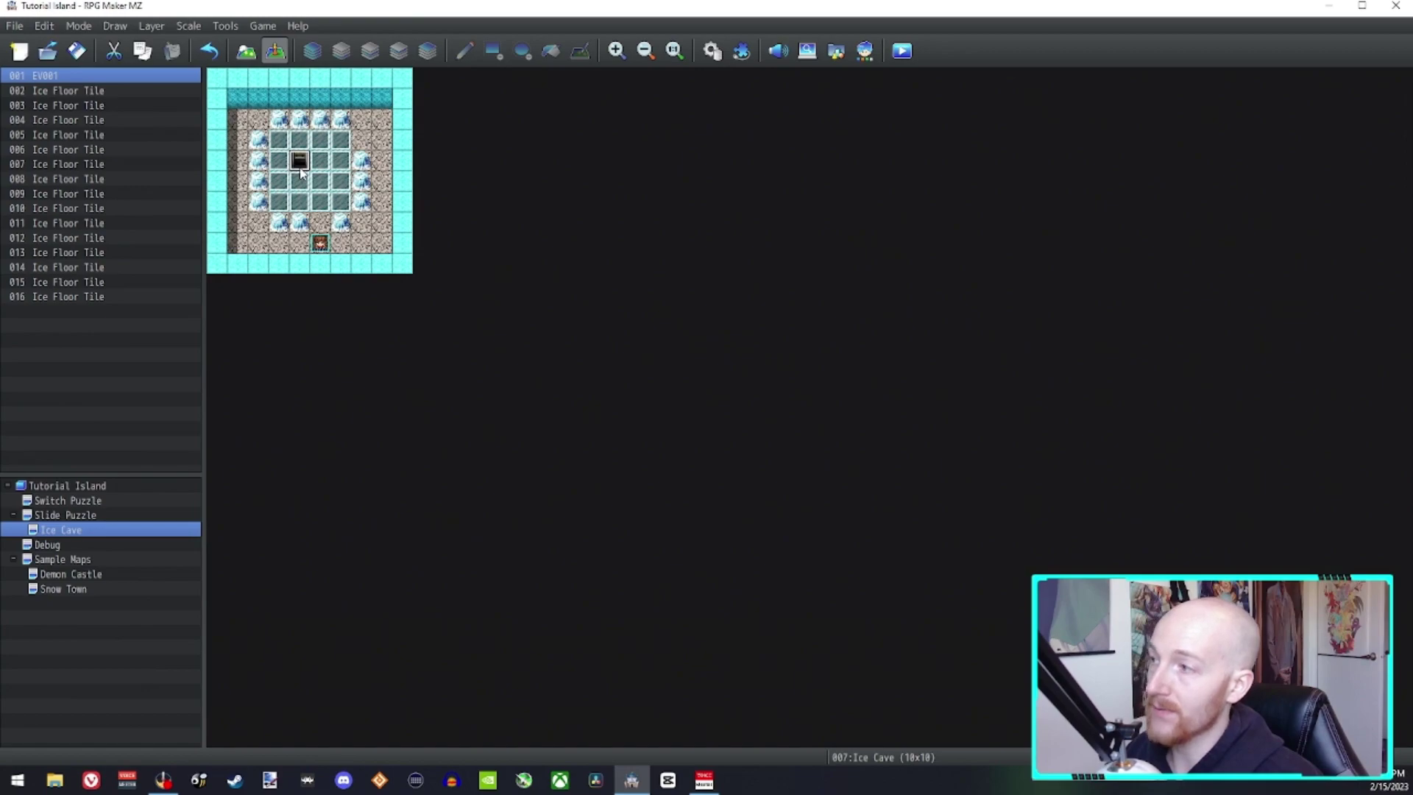
left_click(344, 162)
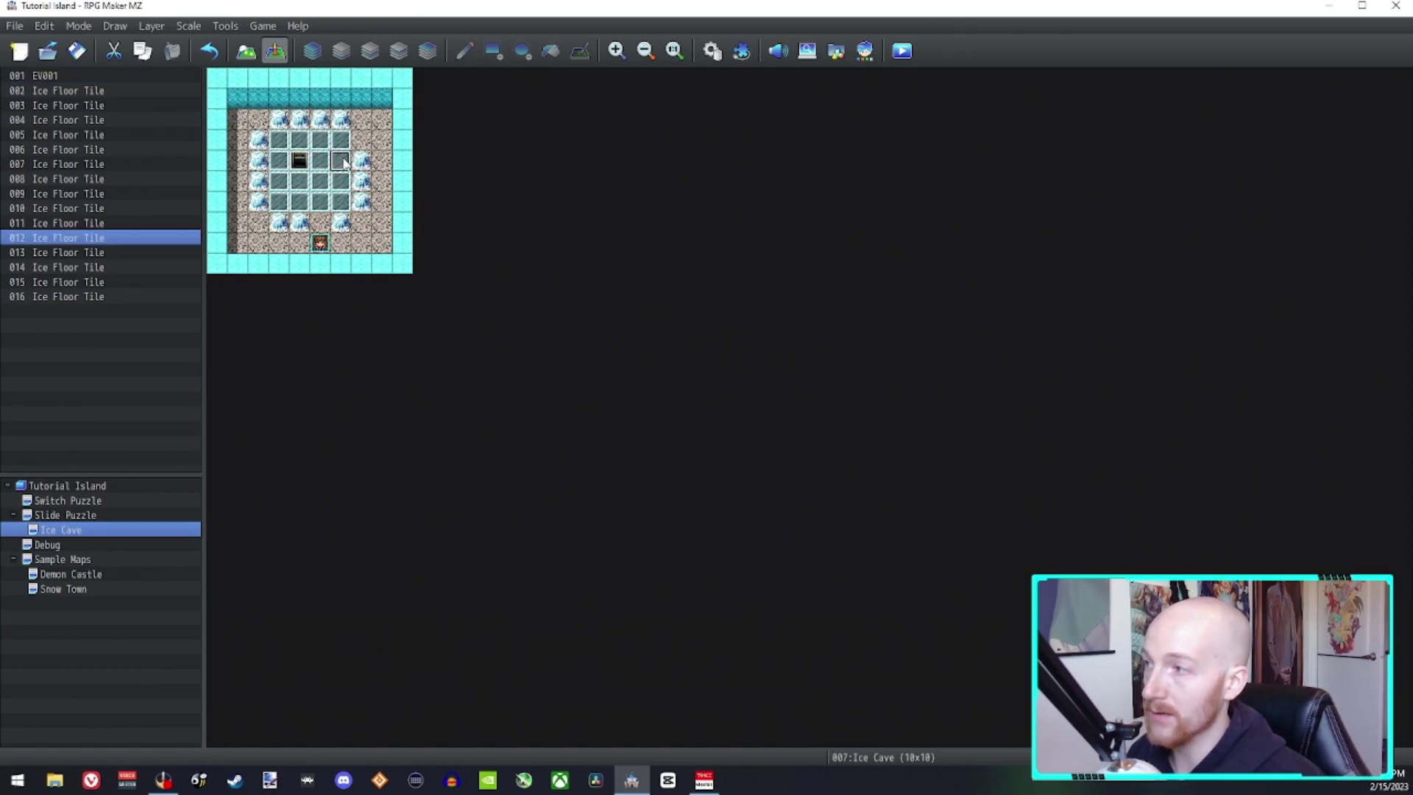
left_click(278, 184)
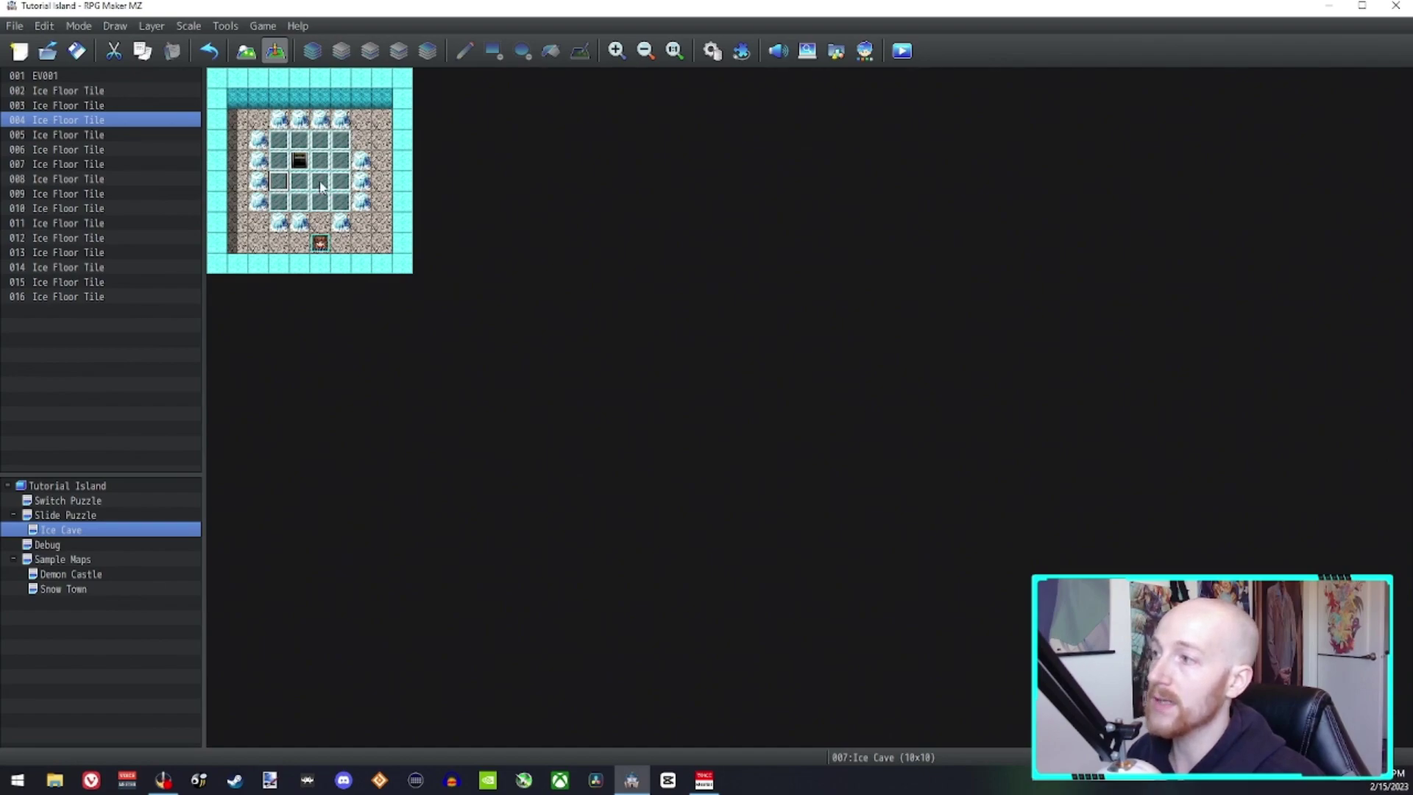
left_click(340, 161)
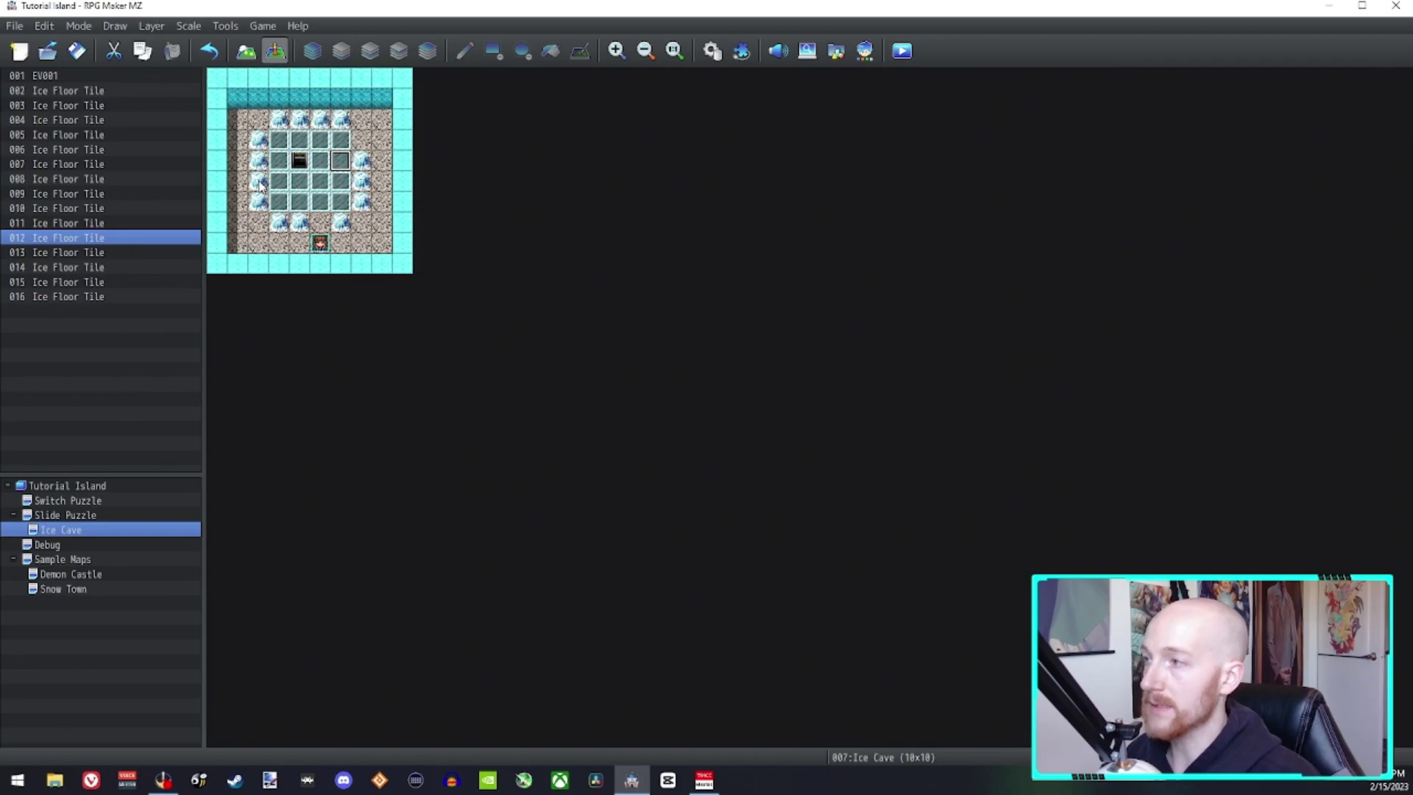
Step: Toggle Map mode and the upper tile layer, then reselect ice floor event 012 in Event mode
left_click(245, 50)
left_click(341, 50)
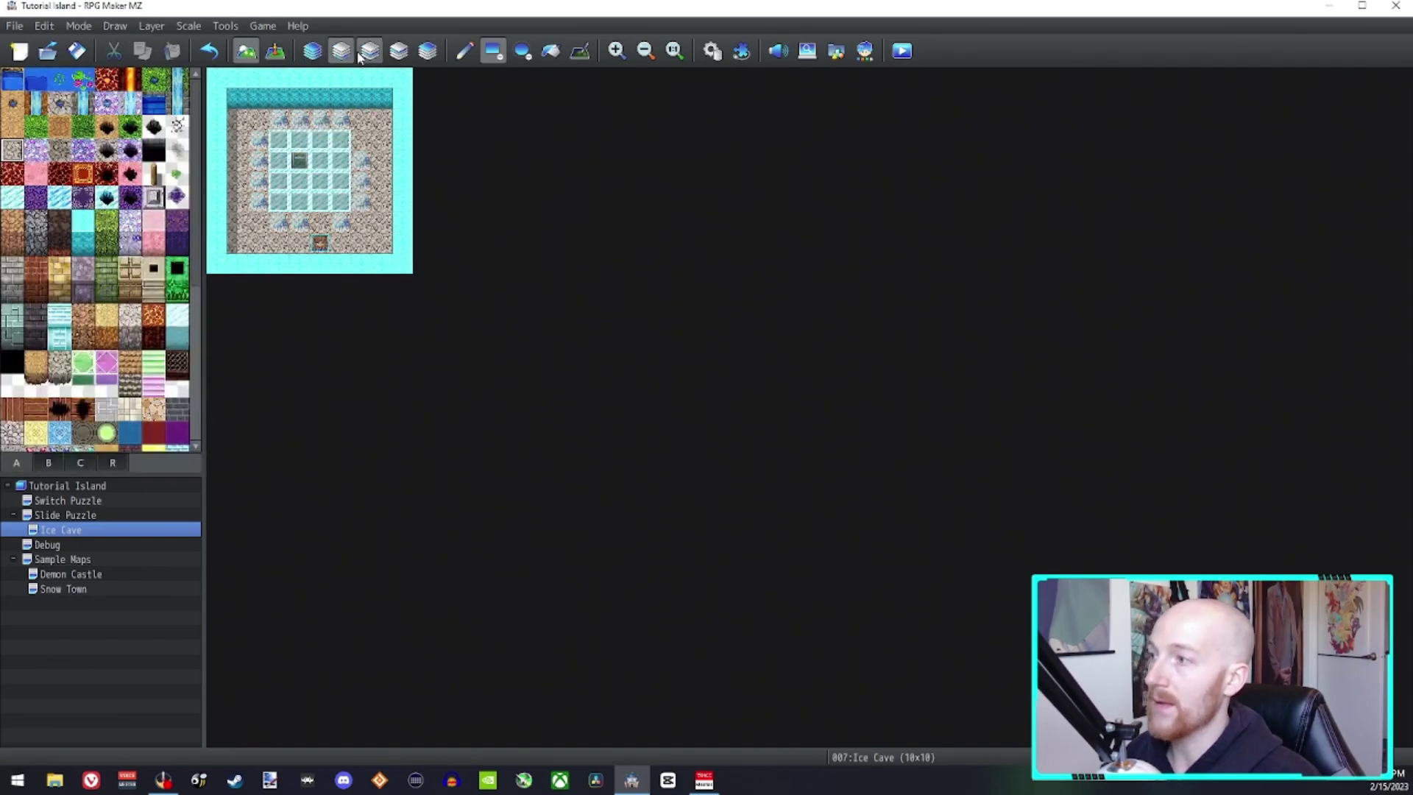
left_click(360, 54)
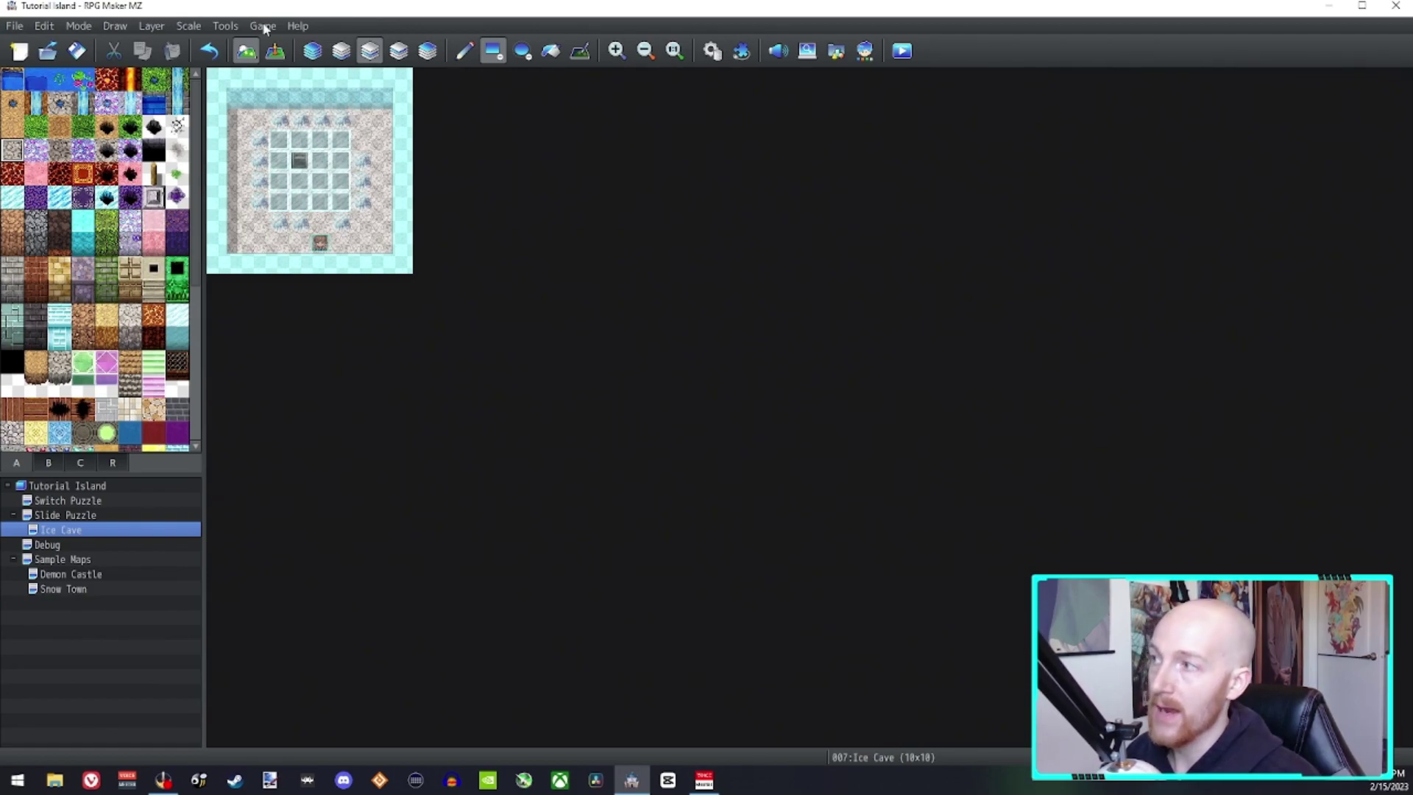
left_click(275, 51)
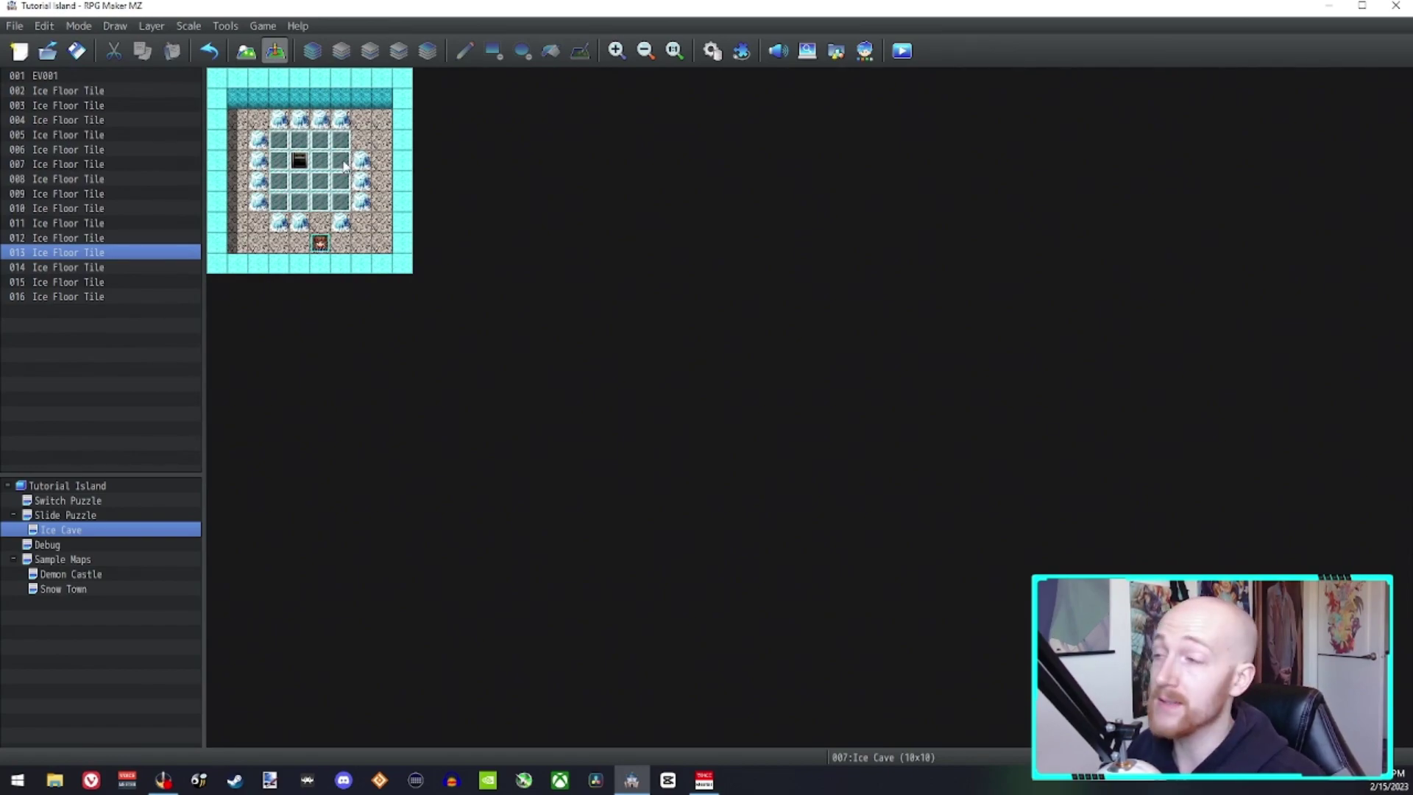
left_click(247, 51)
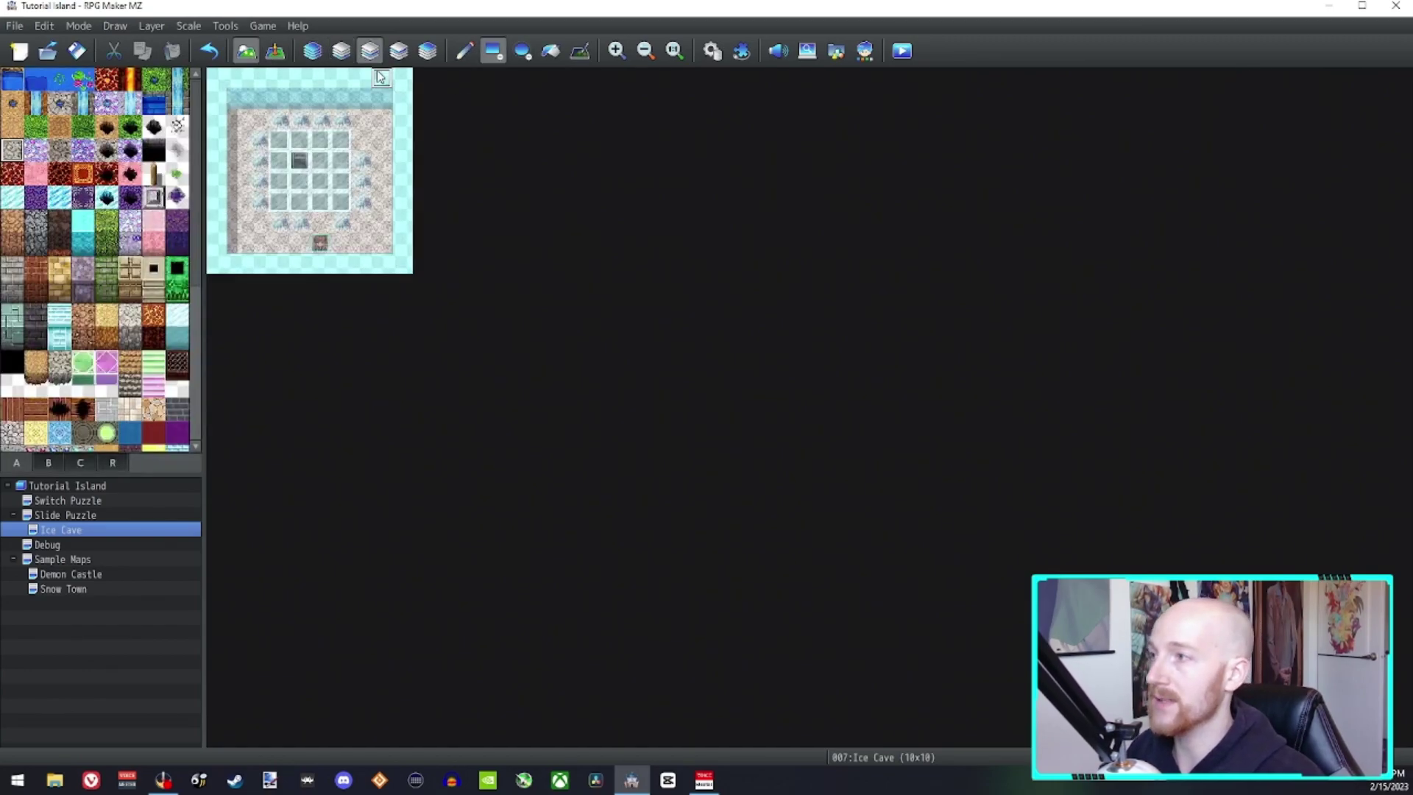
left_click(275, 51)
left_click(341, 166)
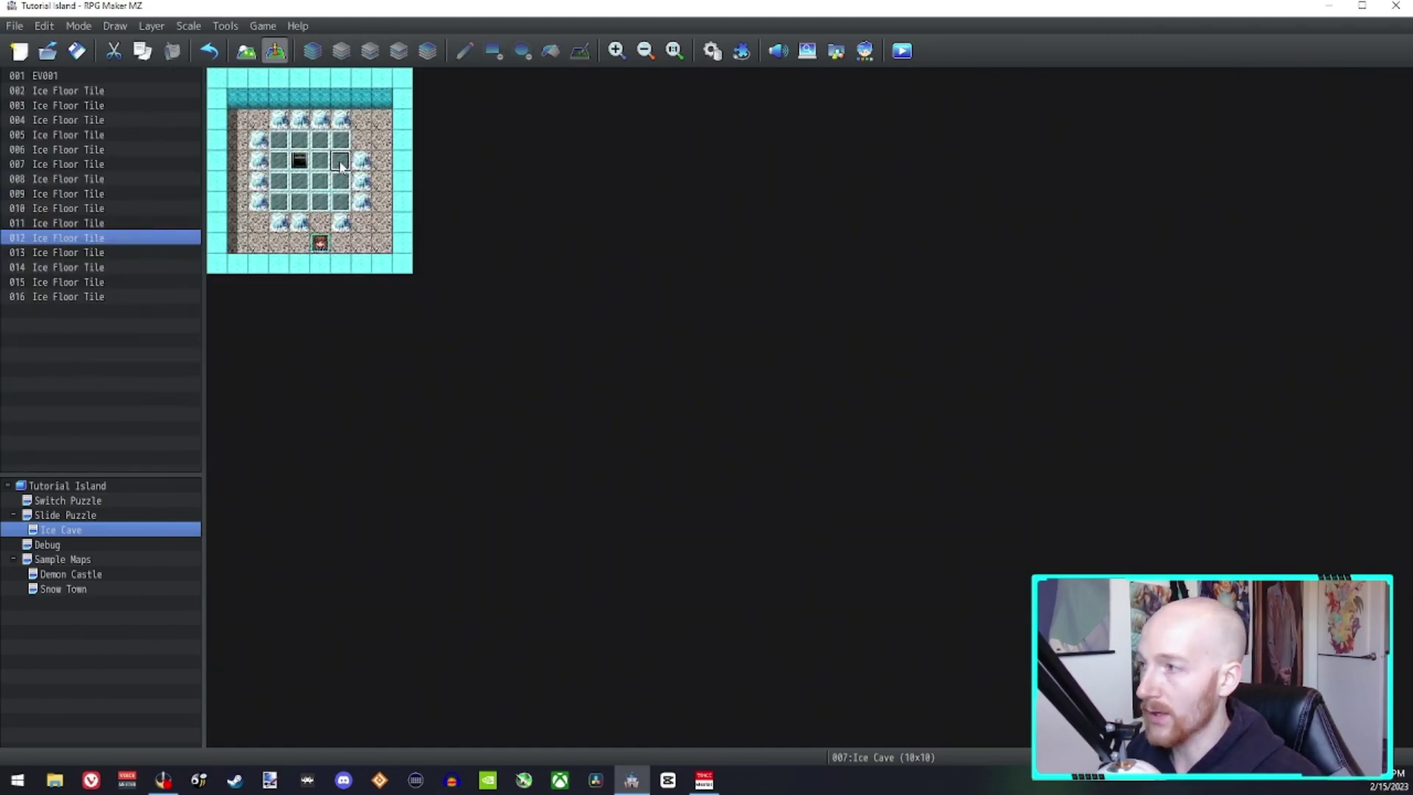
Step: Give event 012 Same as characters priority and the Tileset B ice-crystal image
double_click(340, 166)
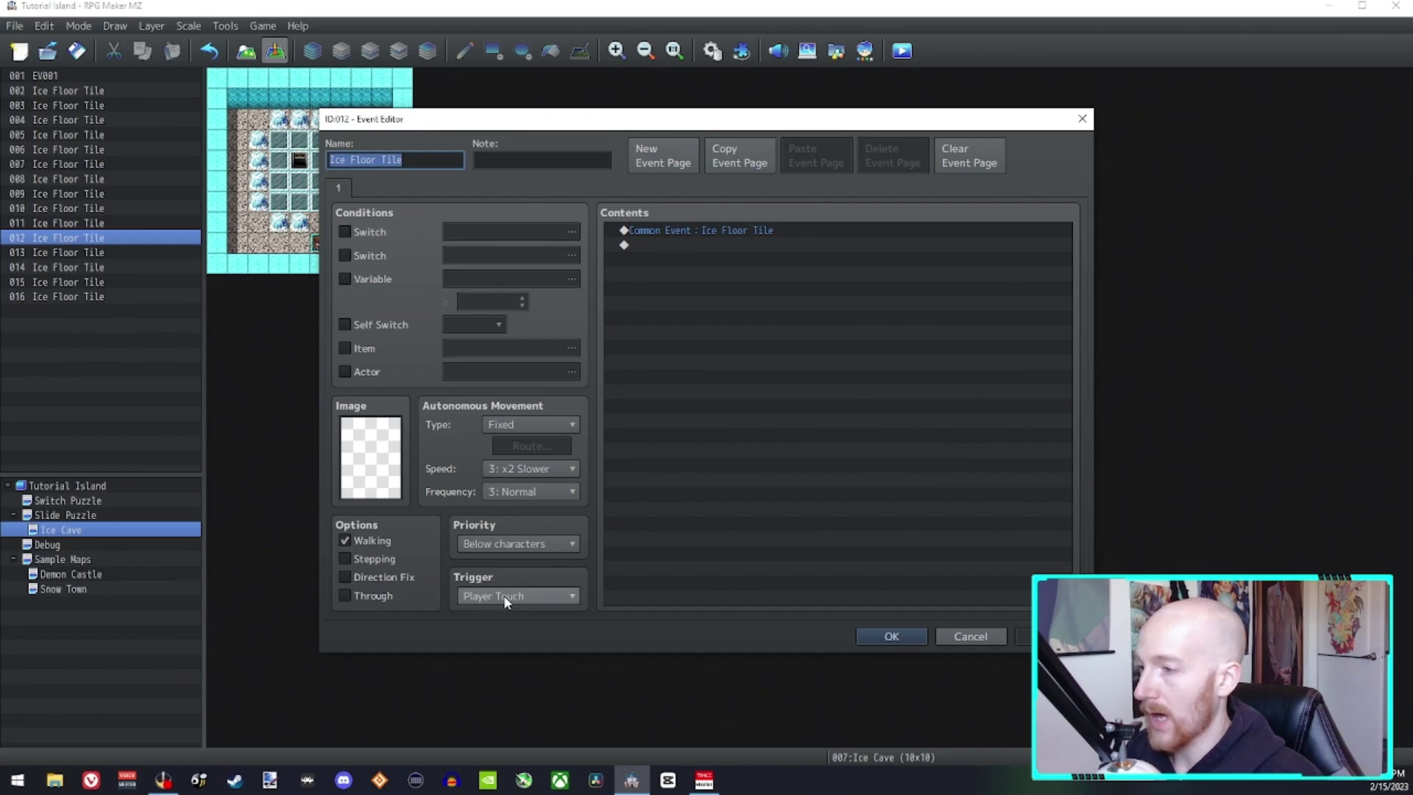
left_click(520, 544)
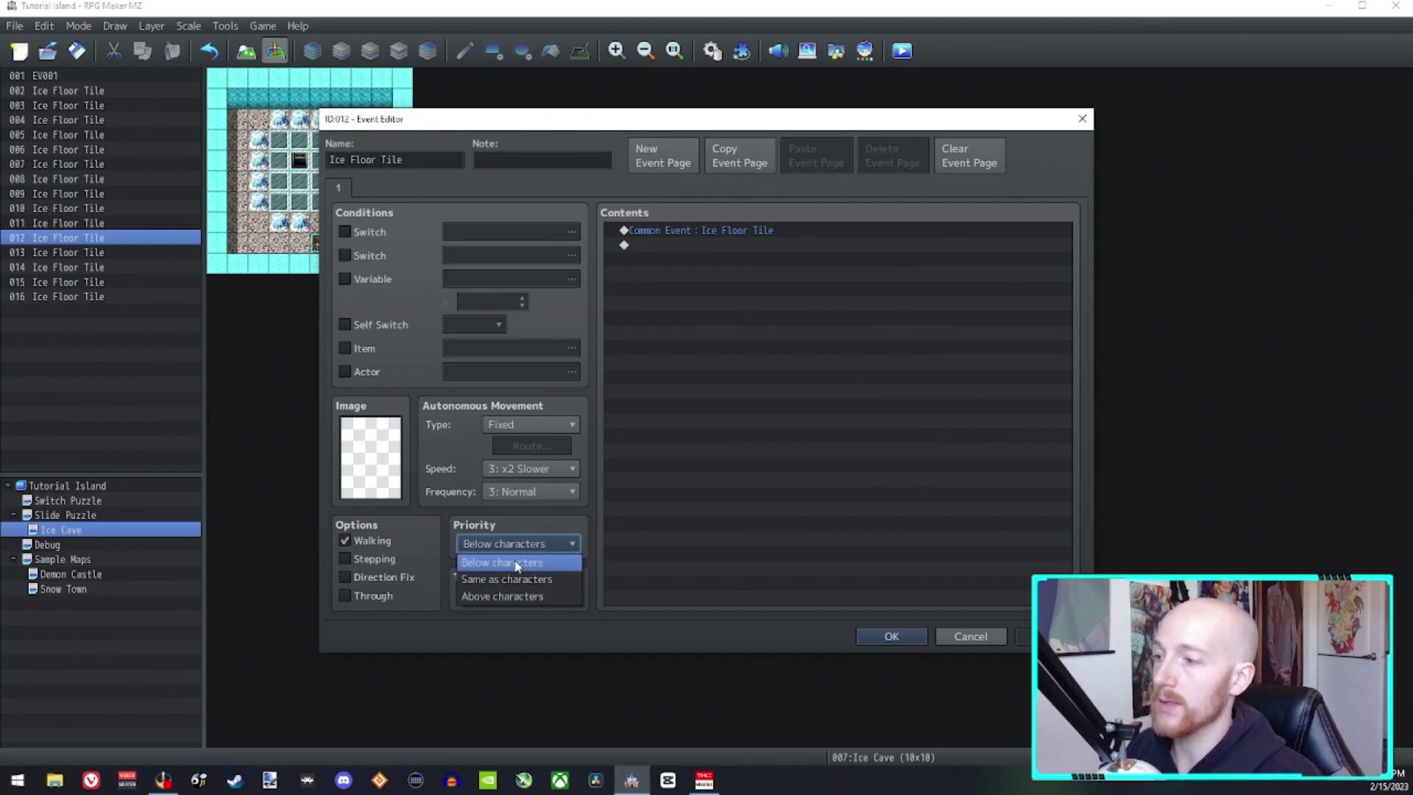
left_click(519, 580)
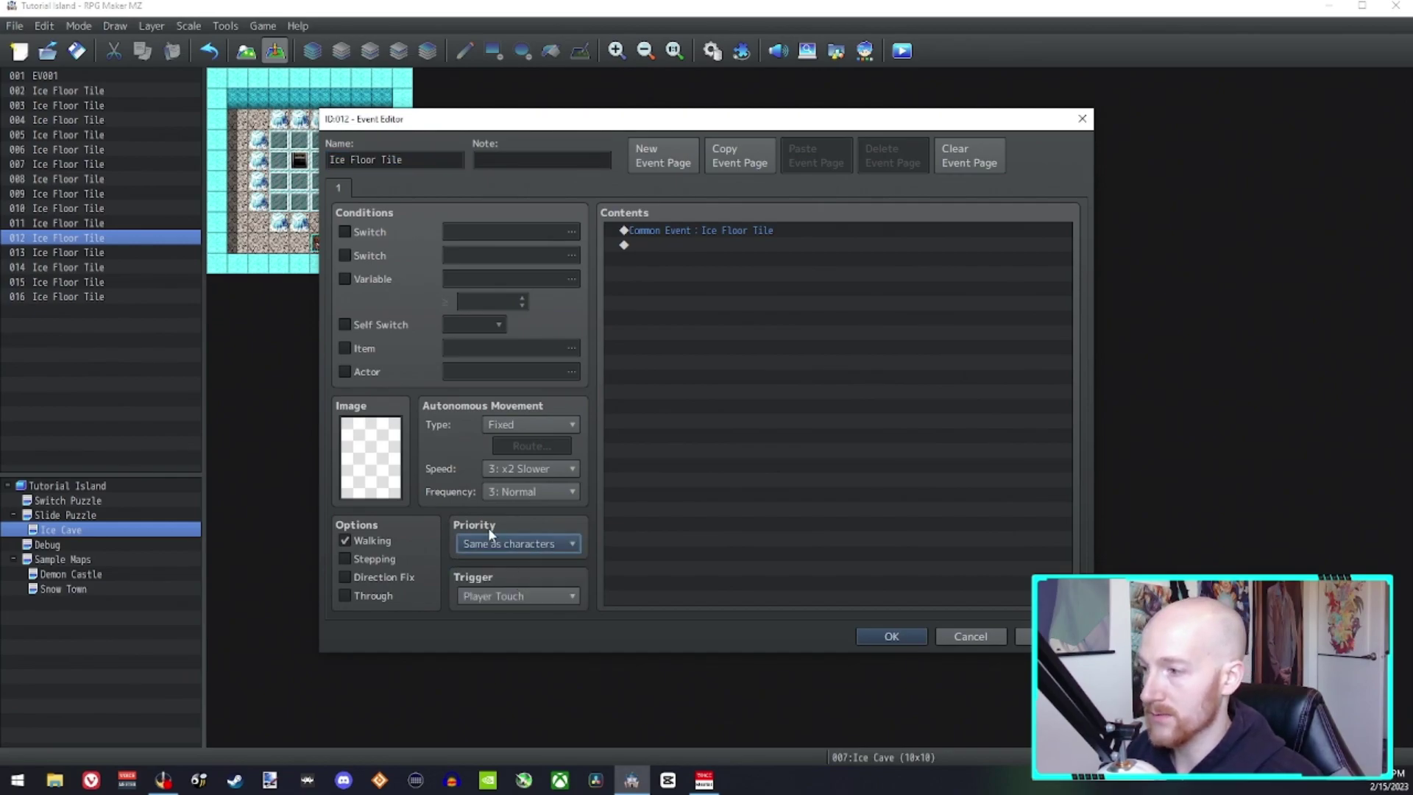
mouse_move(484, 524)
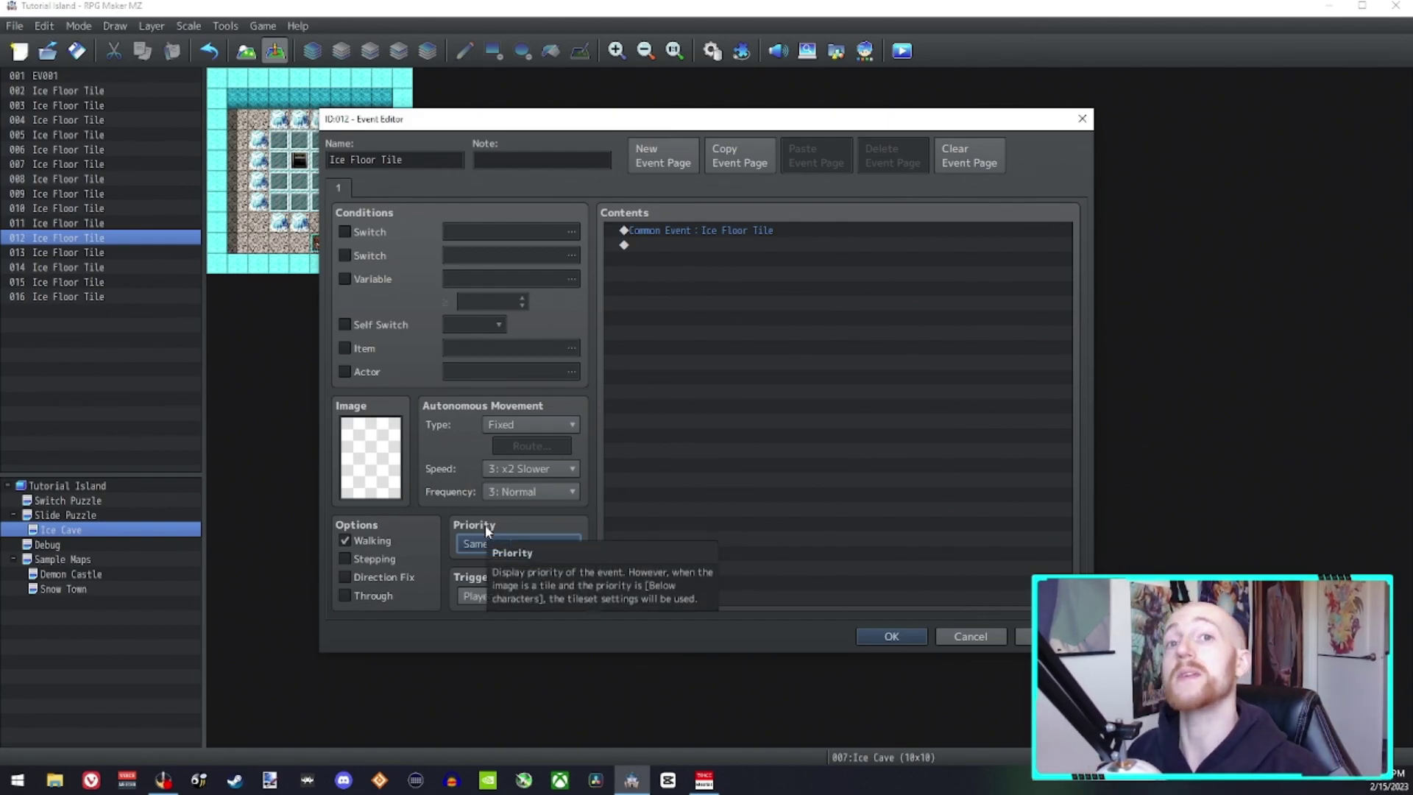
double_click(382, 461)
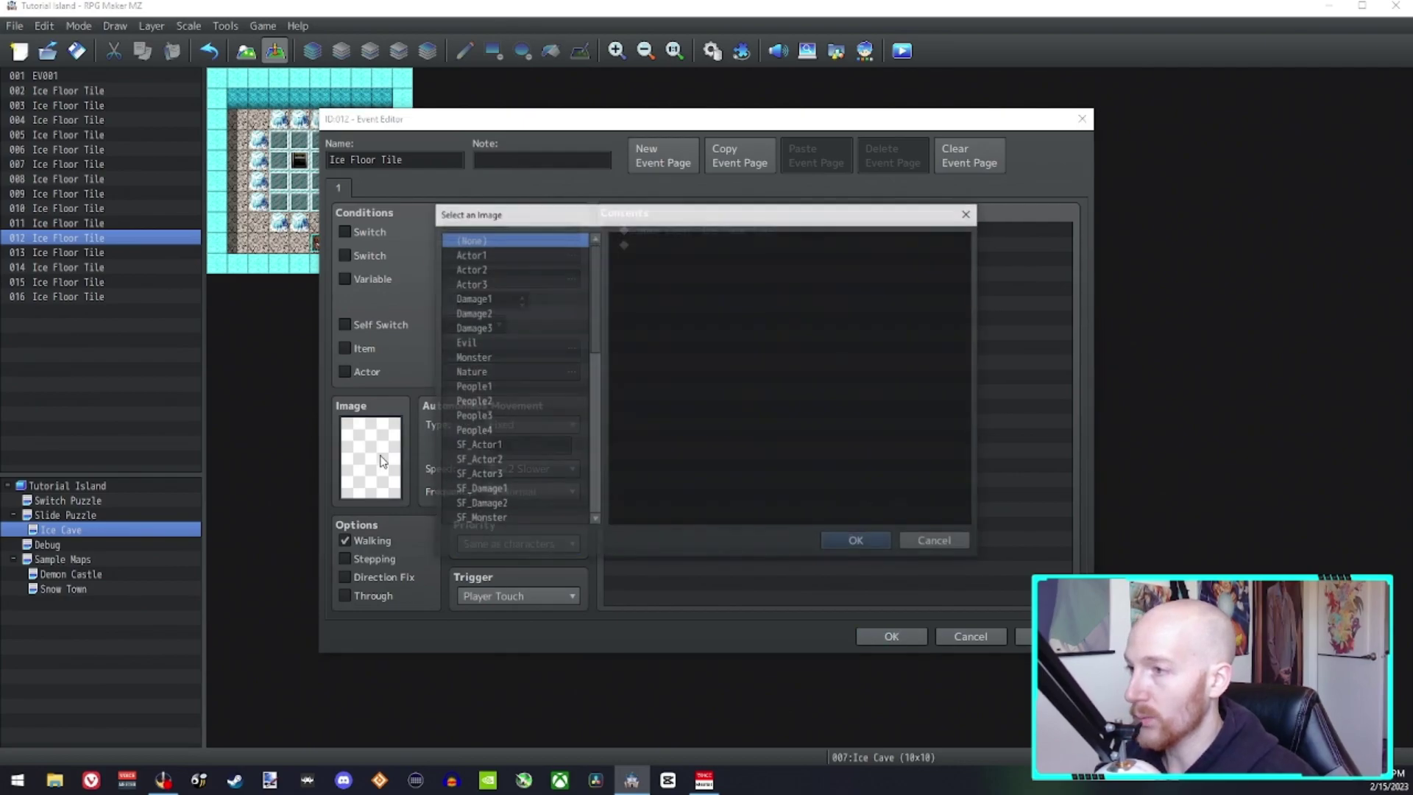
left_click_drag(593, 337, 599, 469)
scroll(513, 500, "down", 2)
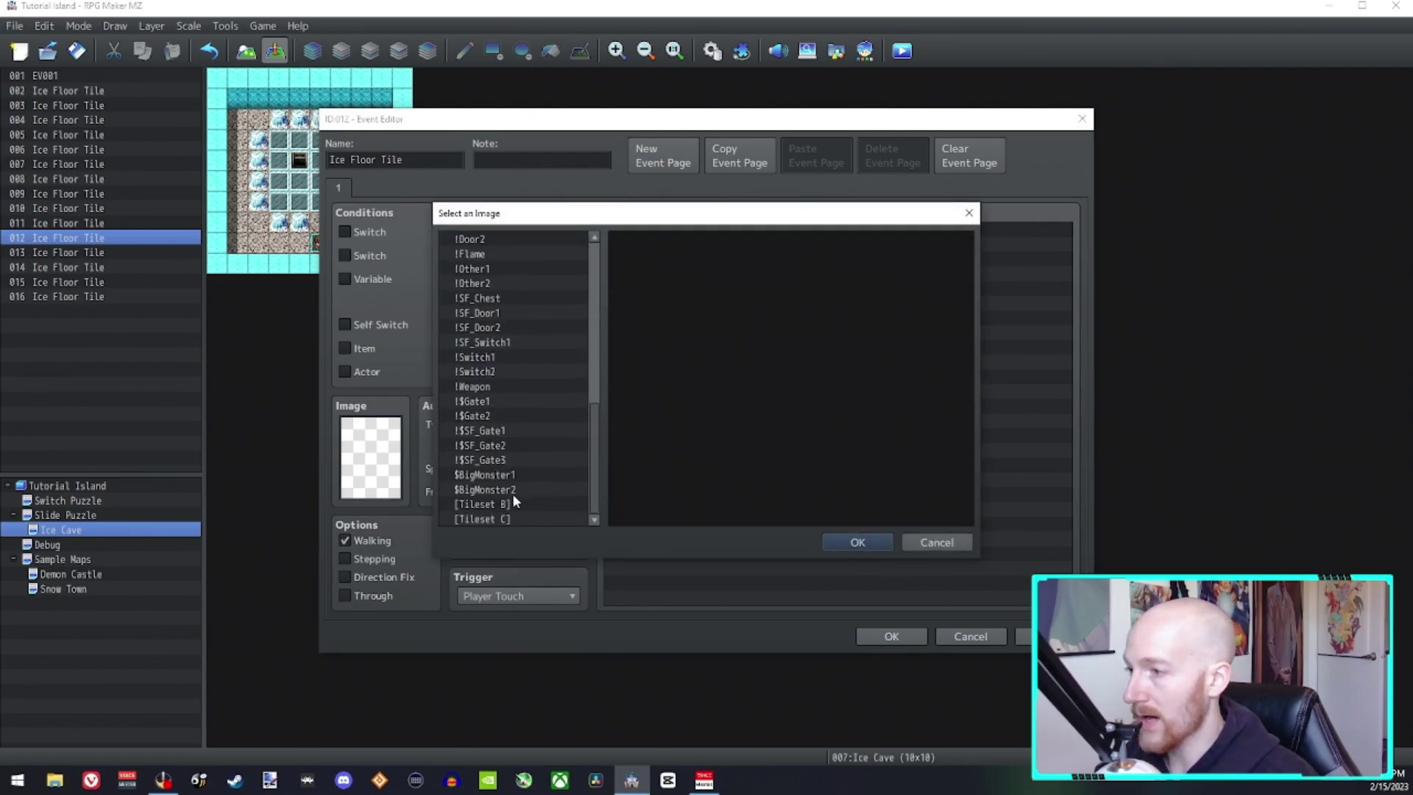
left_click(506, 504)
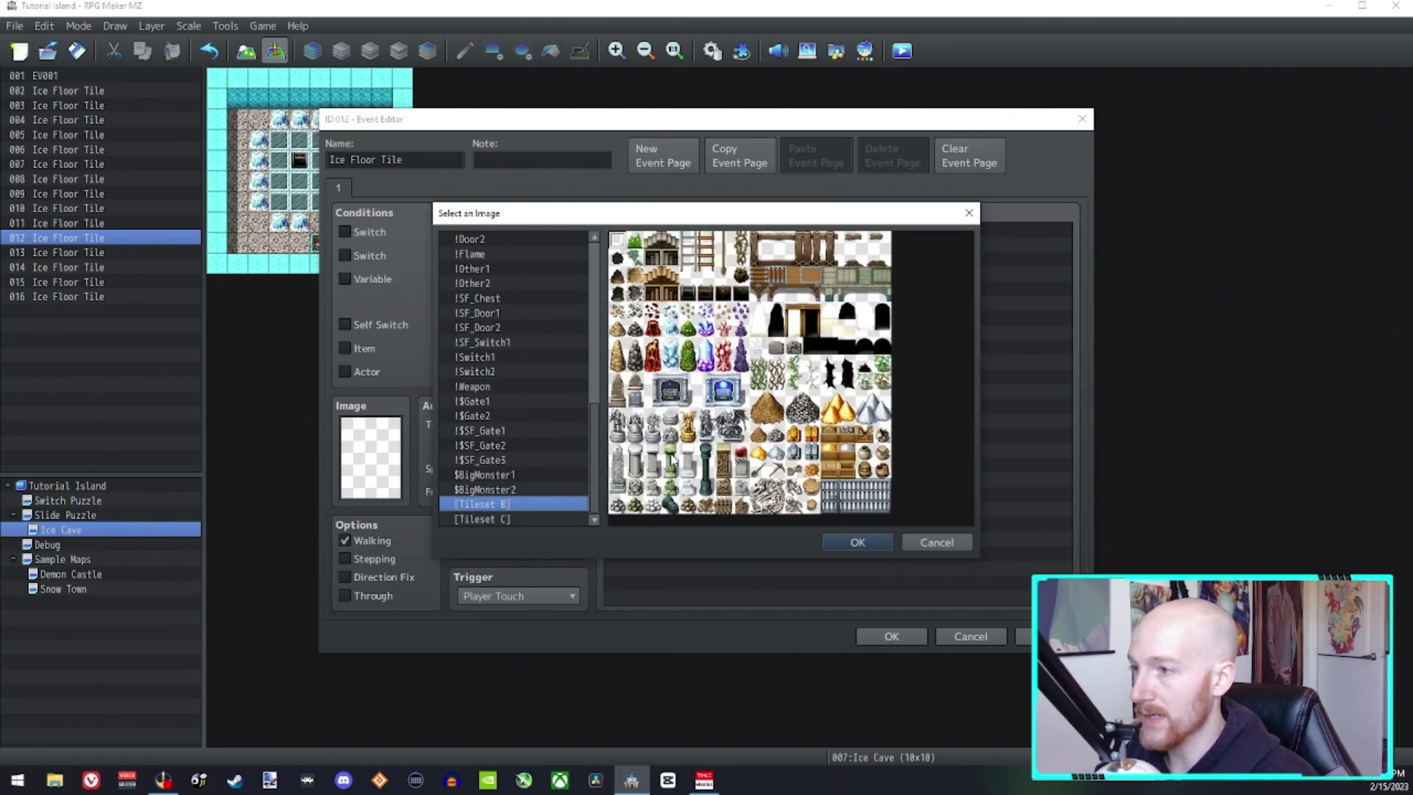
double_click(671, 331)
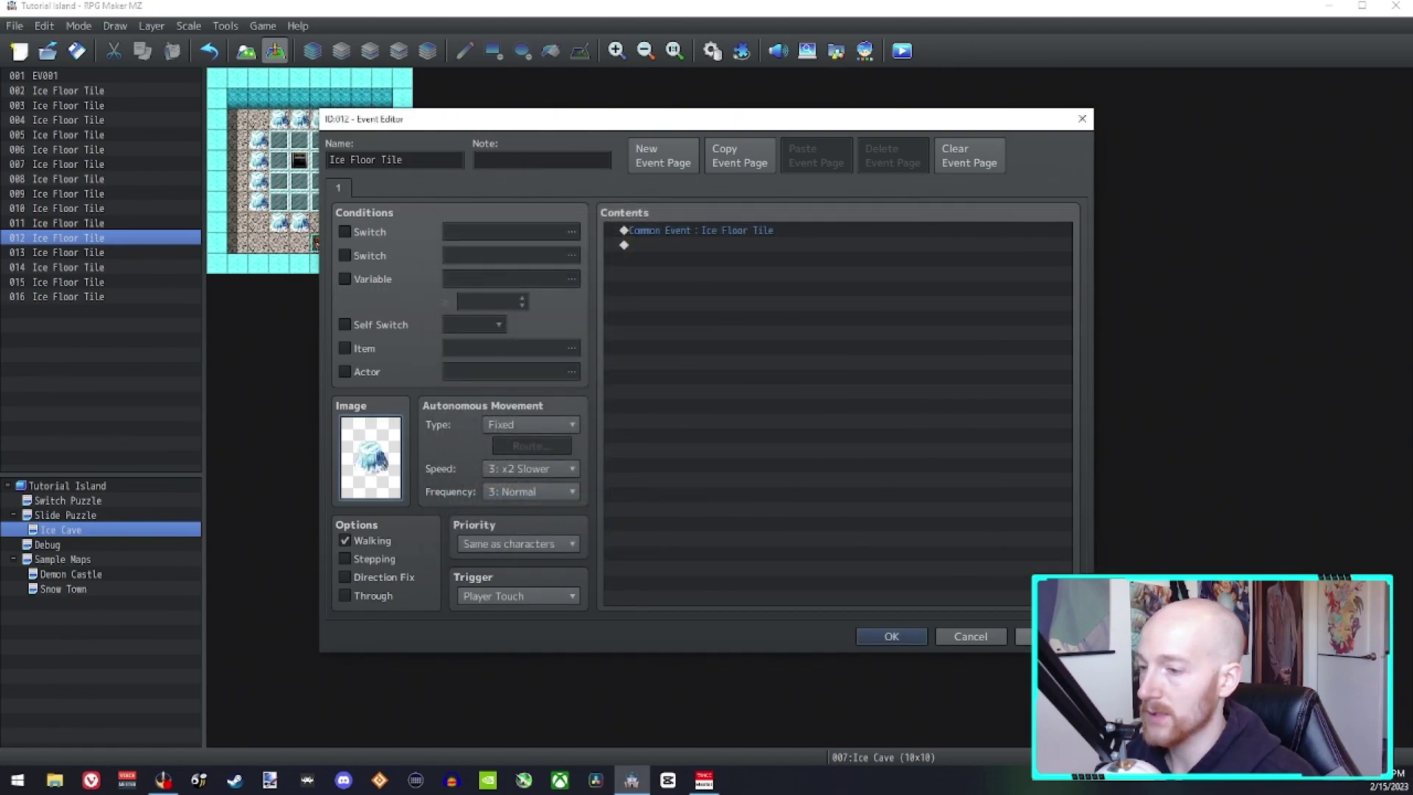
left_click(892, 636)
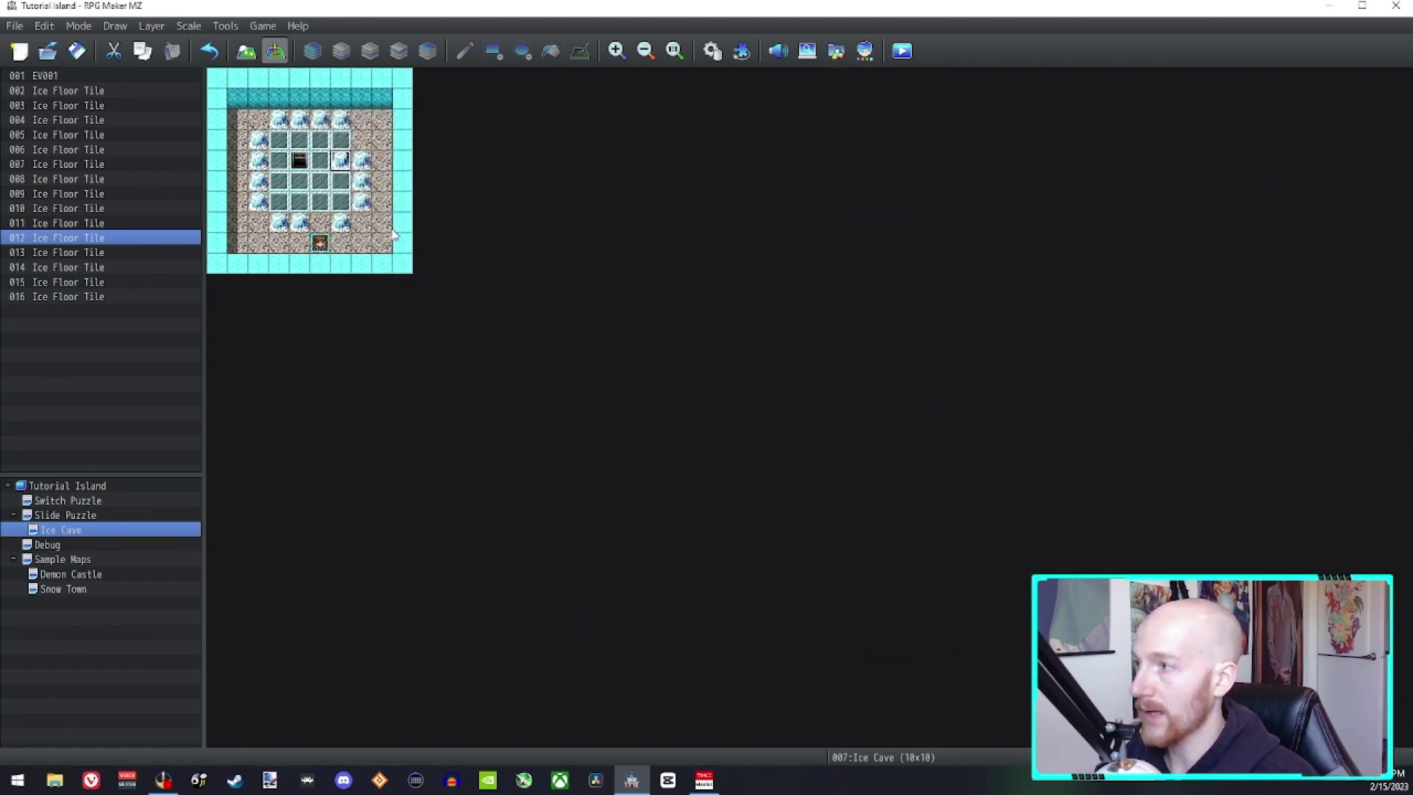
Step: Give event 004 Same as characters priority and a Tileset B ice graphic
double_click(276, 189)
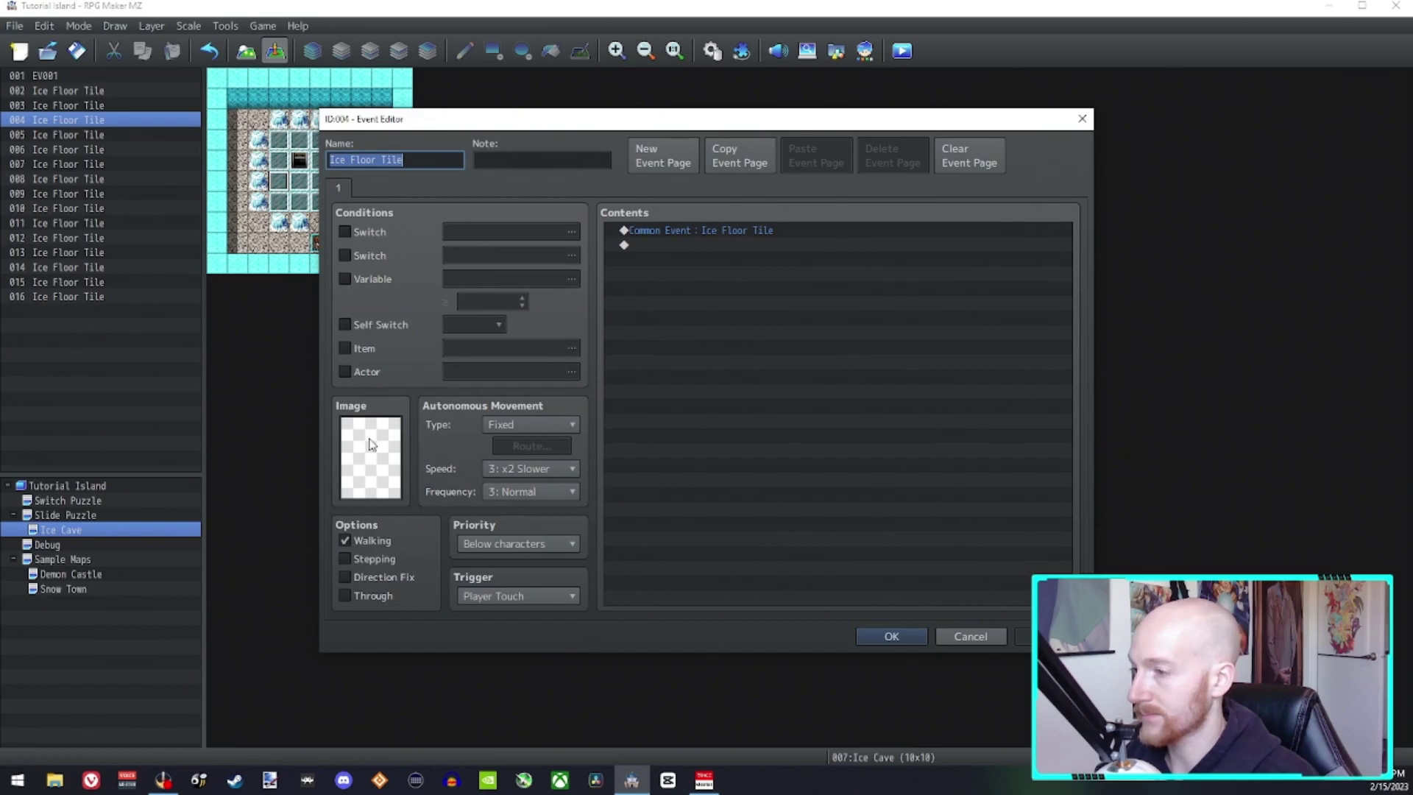
left_click(492, 545)
left_click(495, 579)
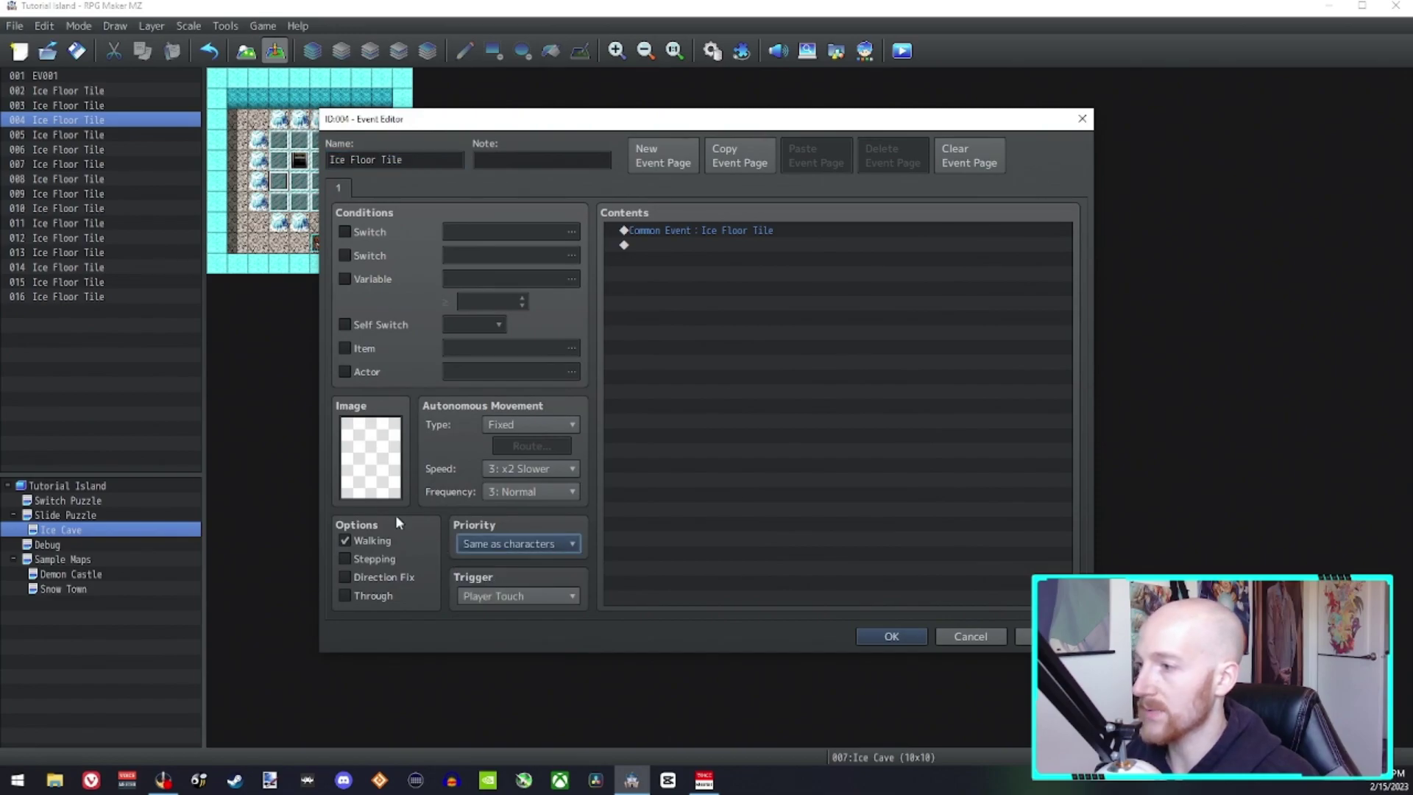
double_click(382, 454)
scroll(582, 516, "down", 3)
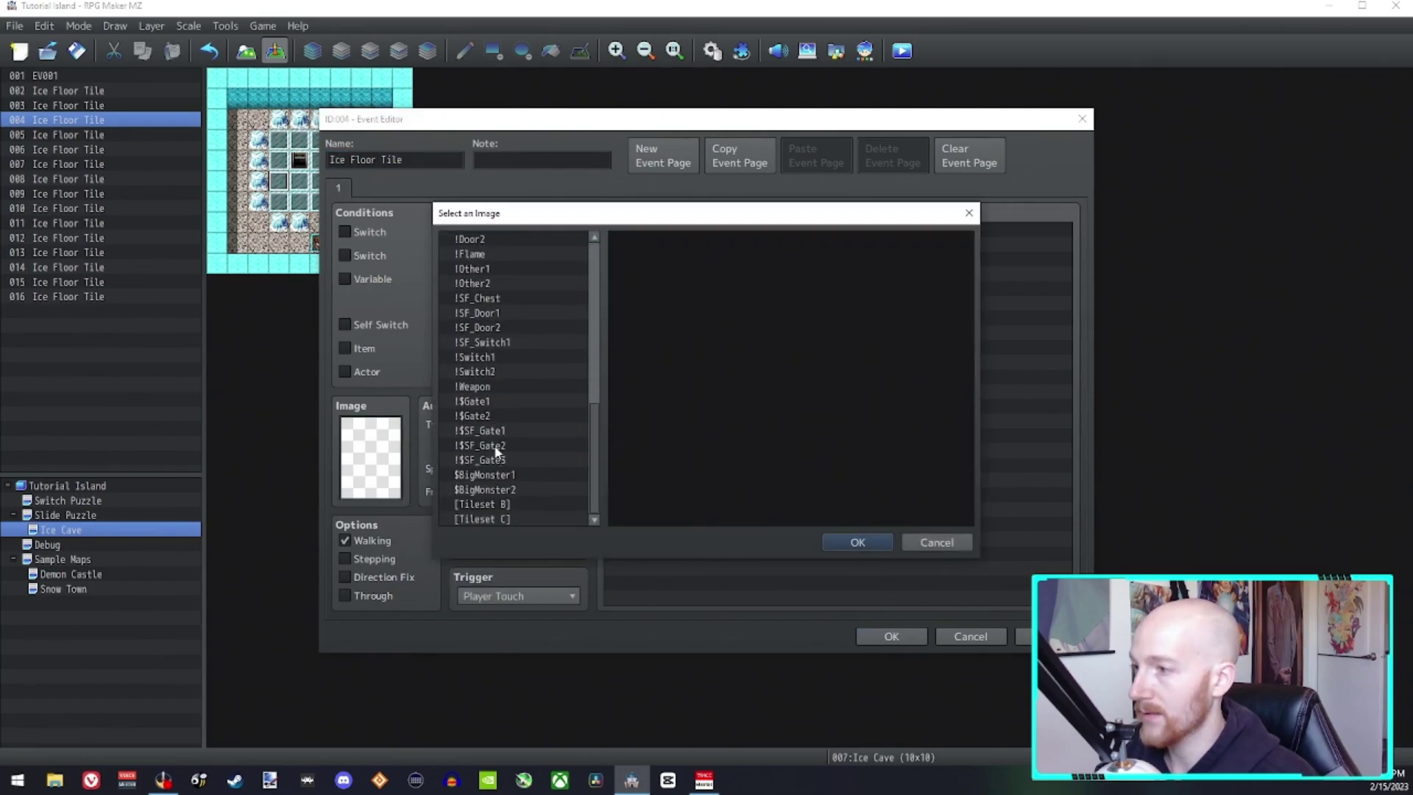
left_click(492, 504)
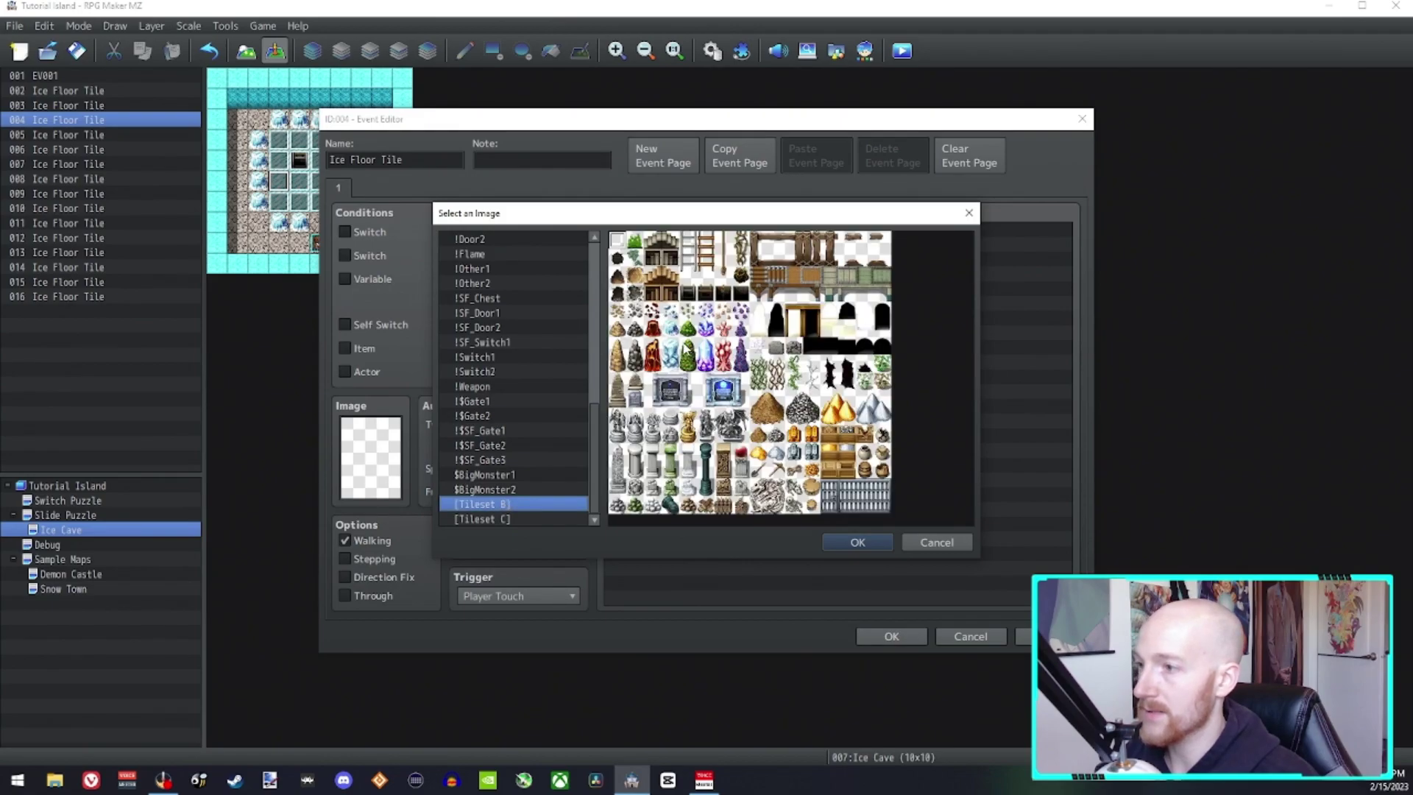
left_click(853, 542)
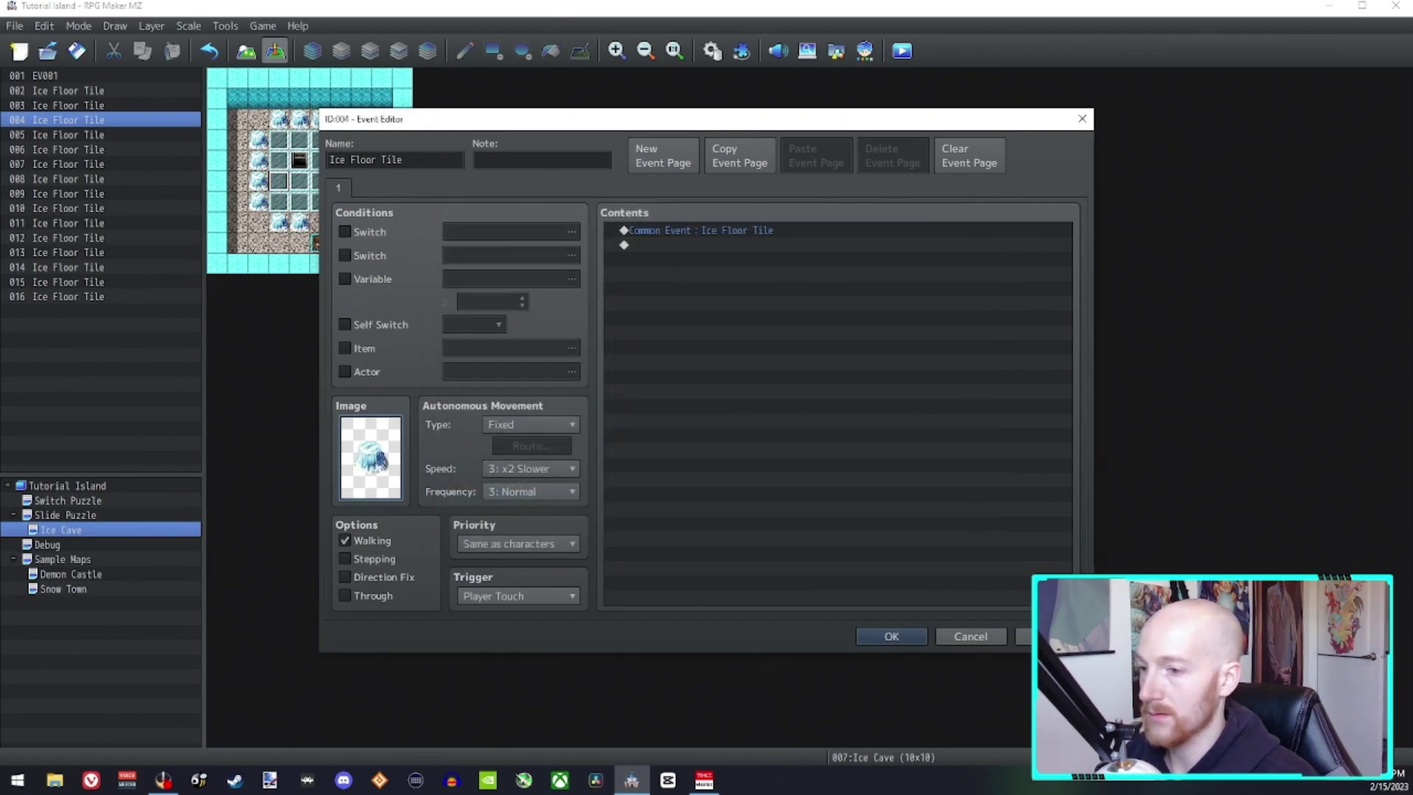
left_click(891, 635)
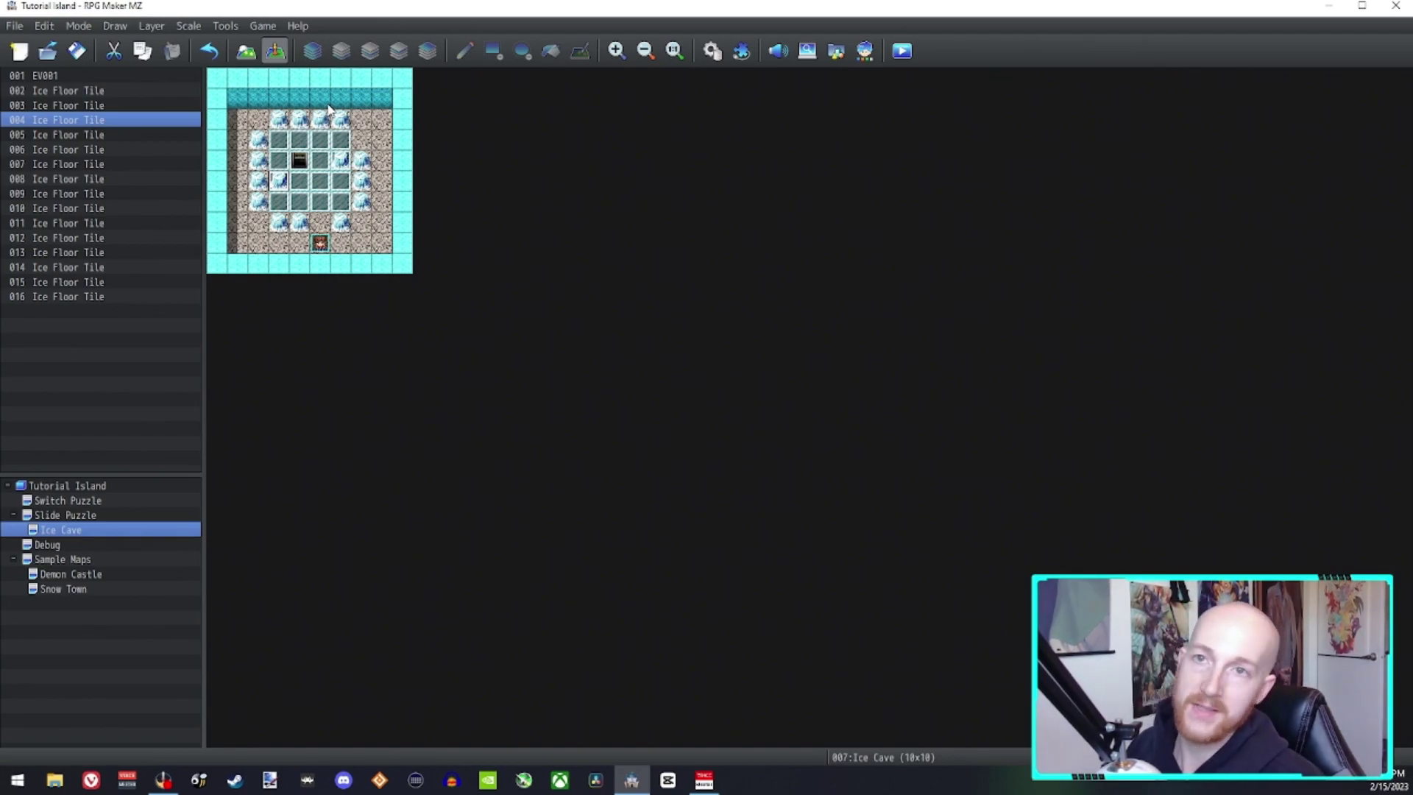
Step: Save and playtest, walking the party up onto the ice, sliding left, then stepping down
left_click(897, 58)
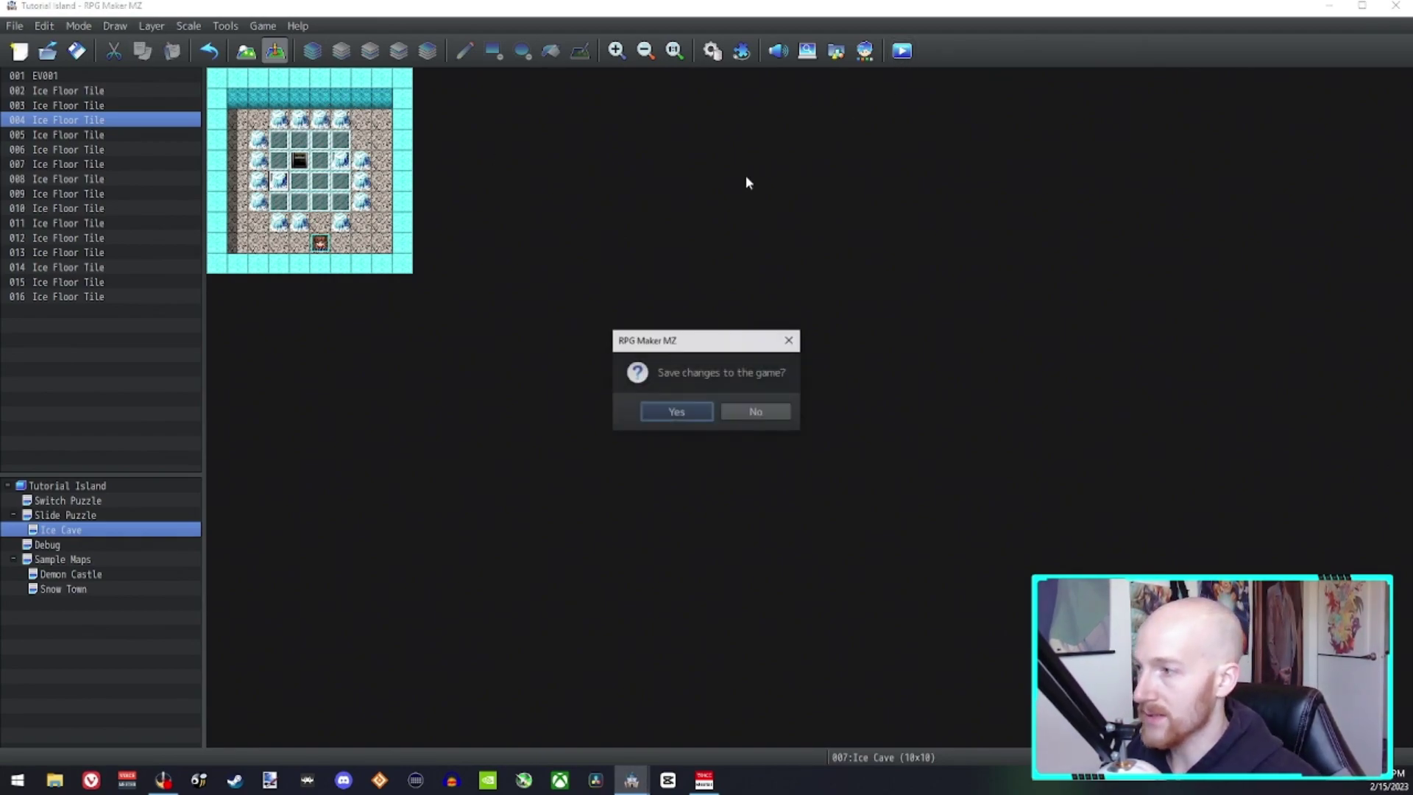
left_click(675, 412)
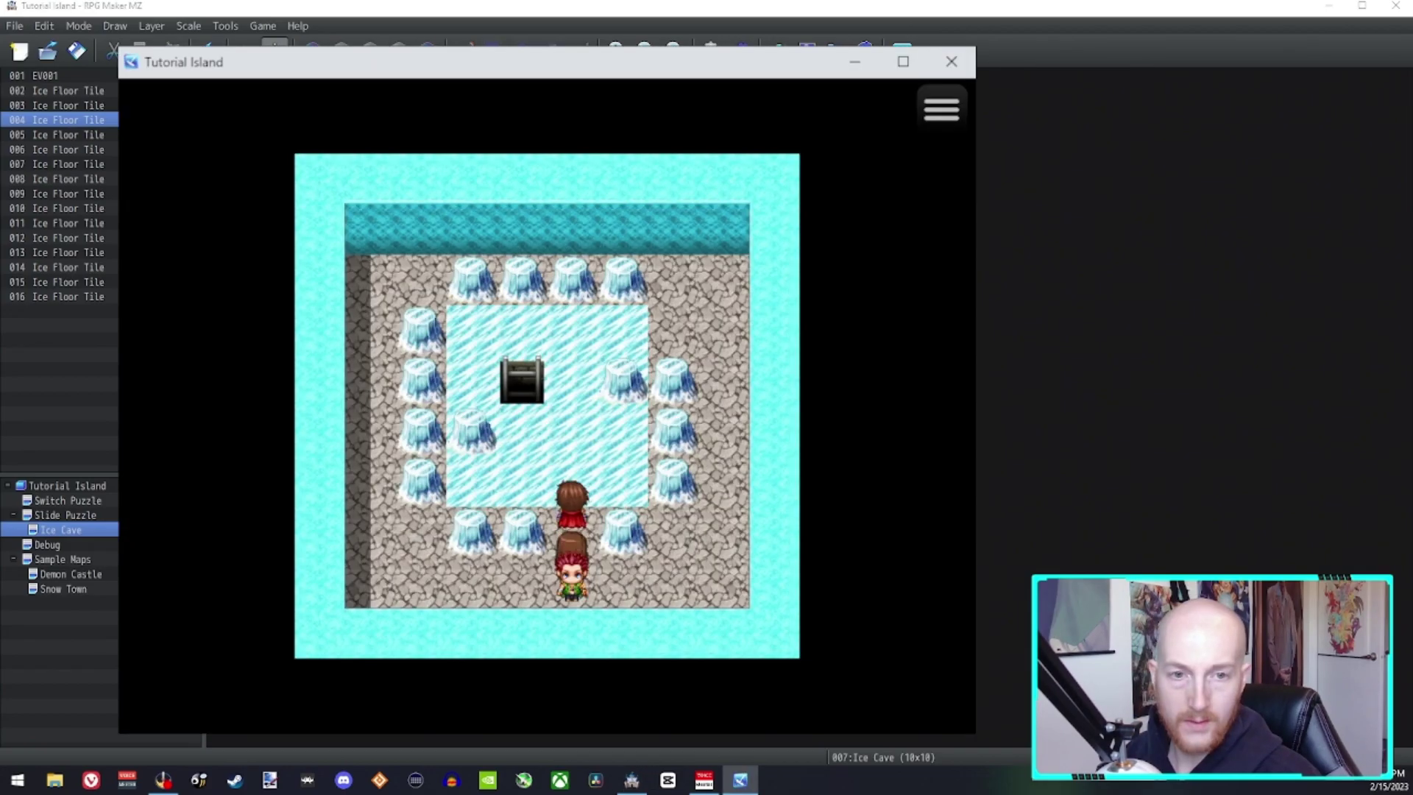
key("Up")
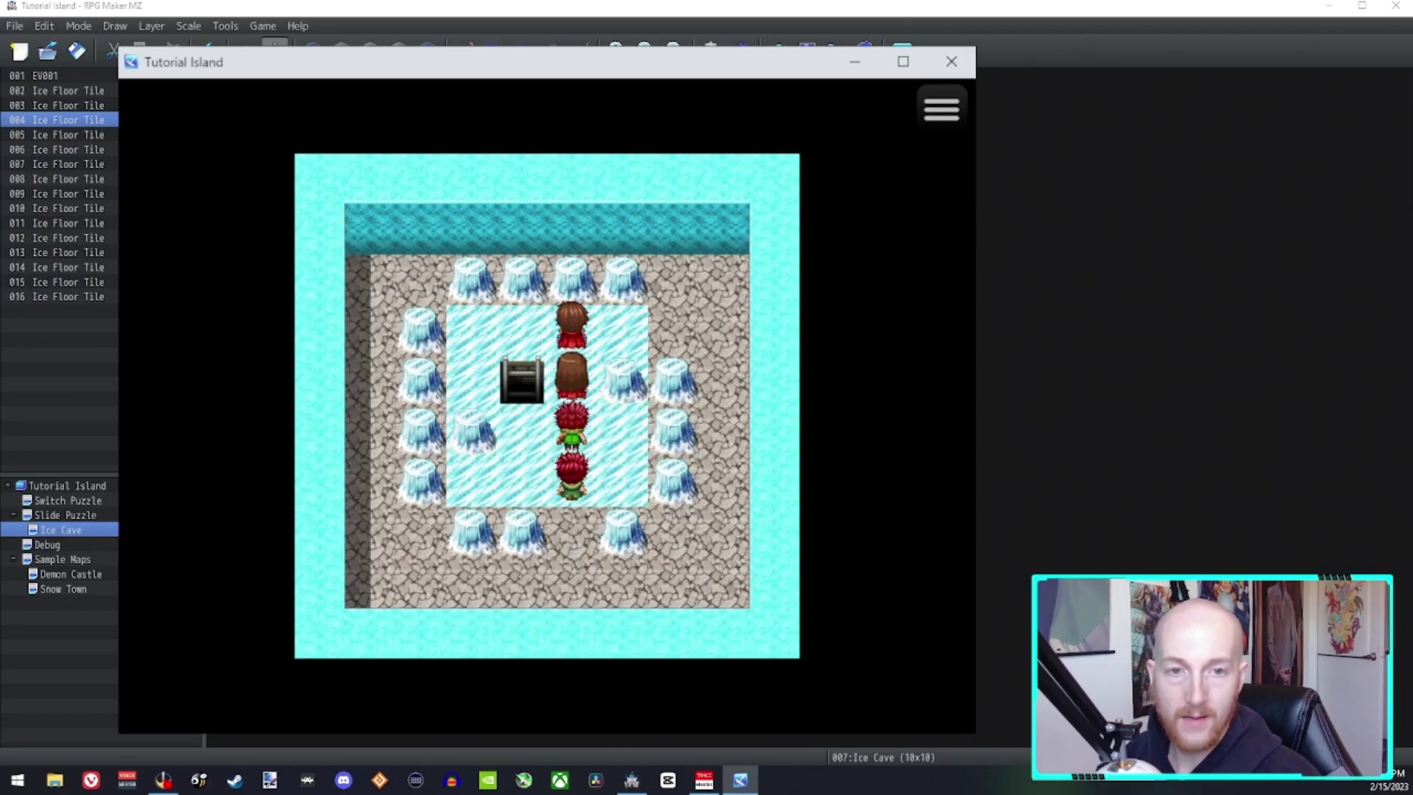
key("Left")
key("Down")
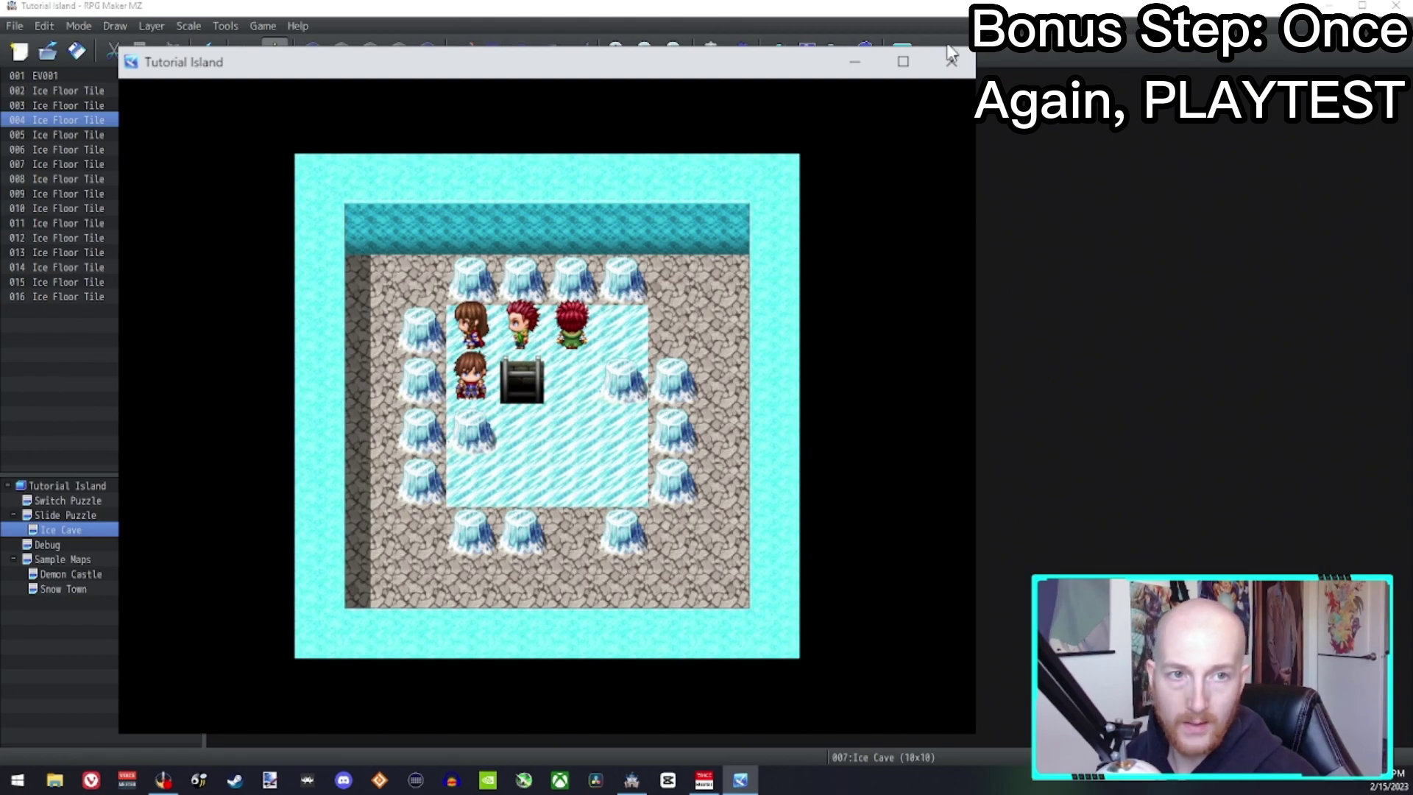
left_click(952, 61)
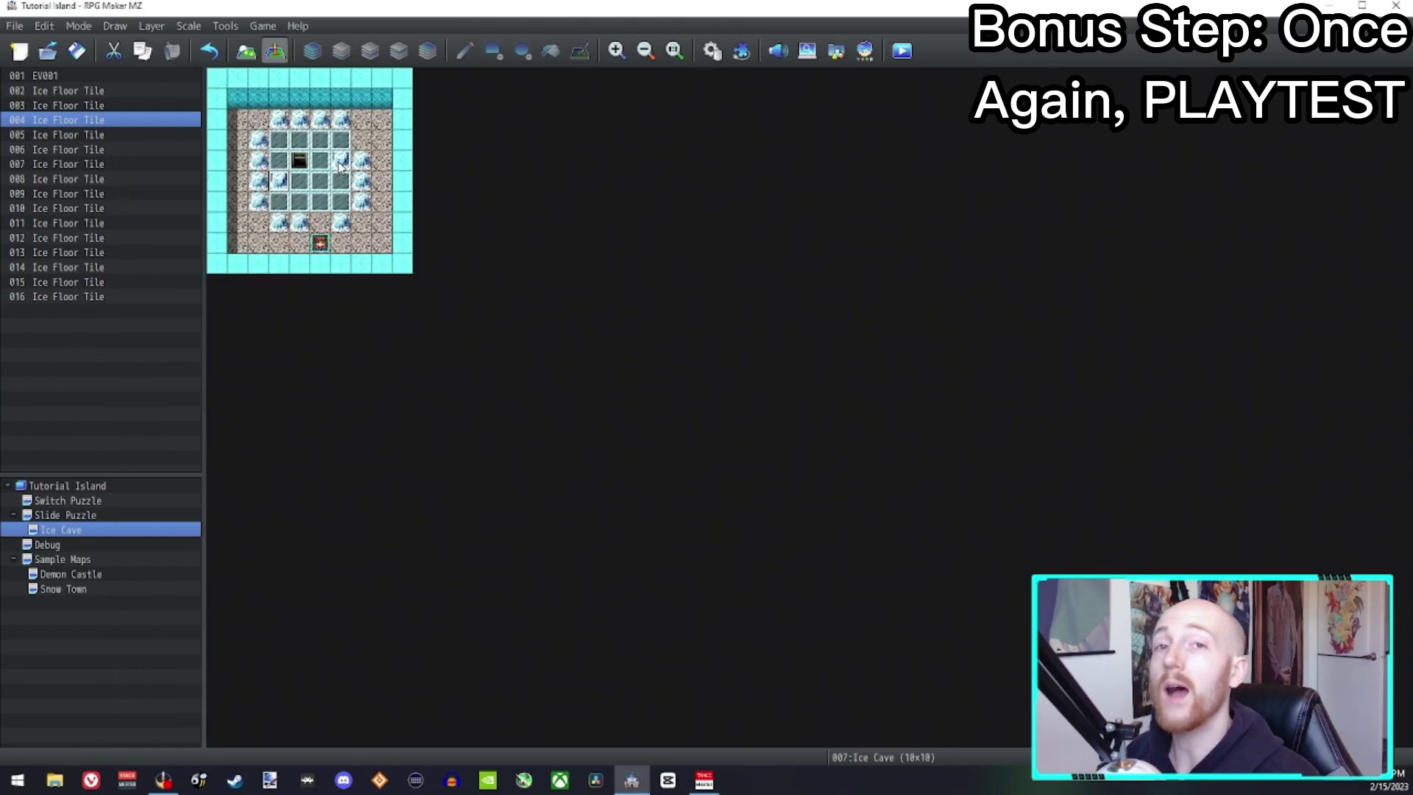
Step: Set event 004 to trigger on Action Button and delete its Common Event: Ice Floor Tile call
double_click(279, 181)
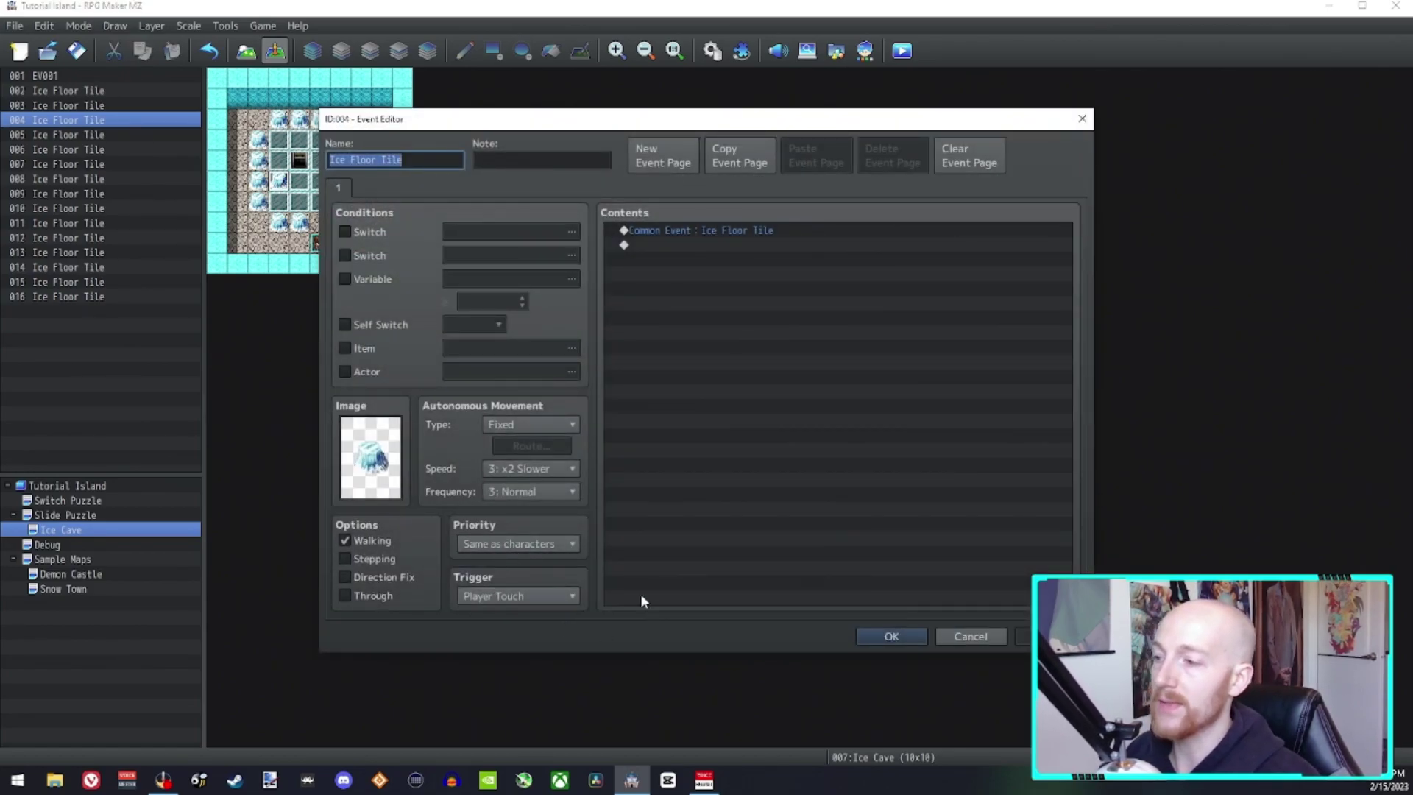
left_click(494, 596)
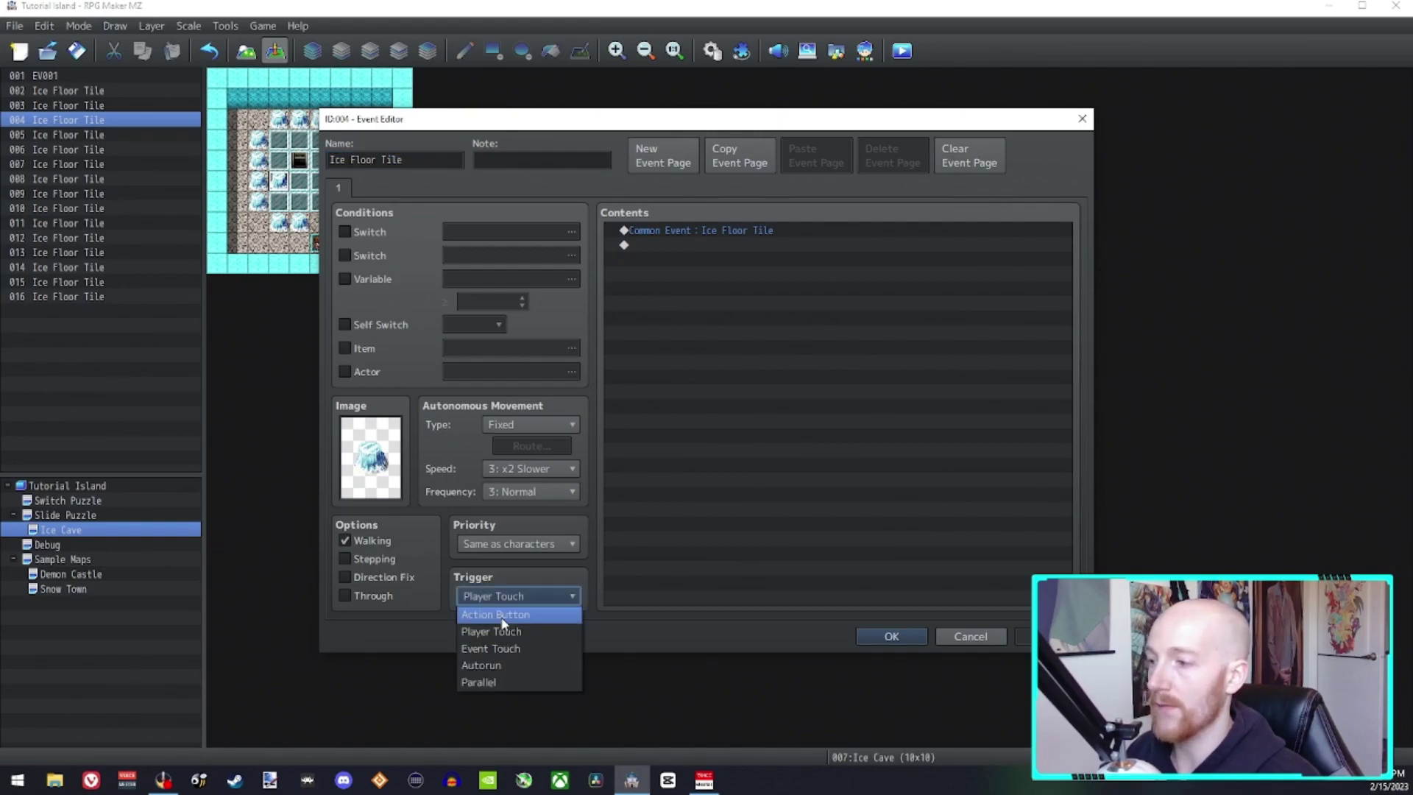
left_click(502, 617)
left_click(690, 230)
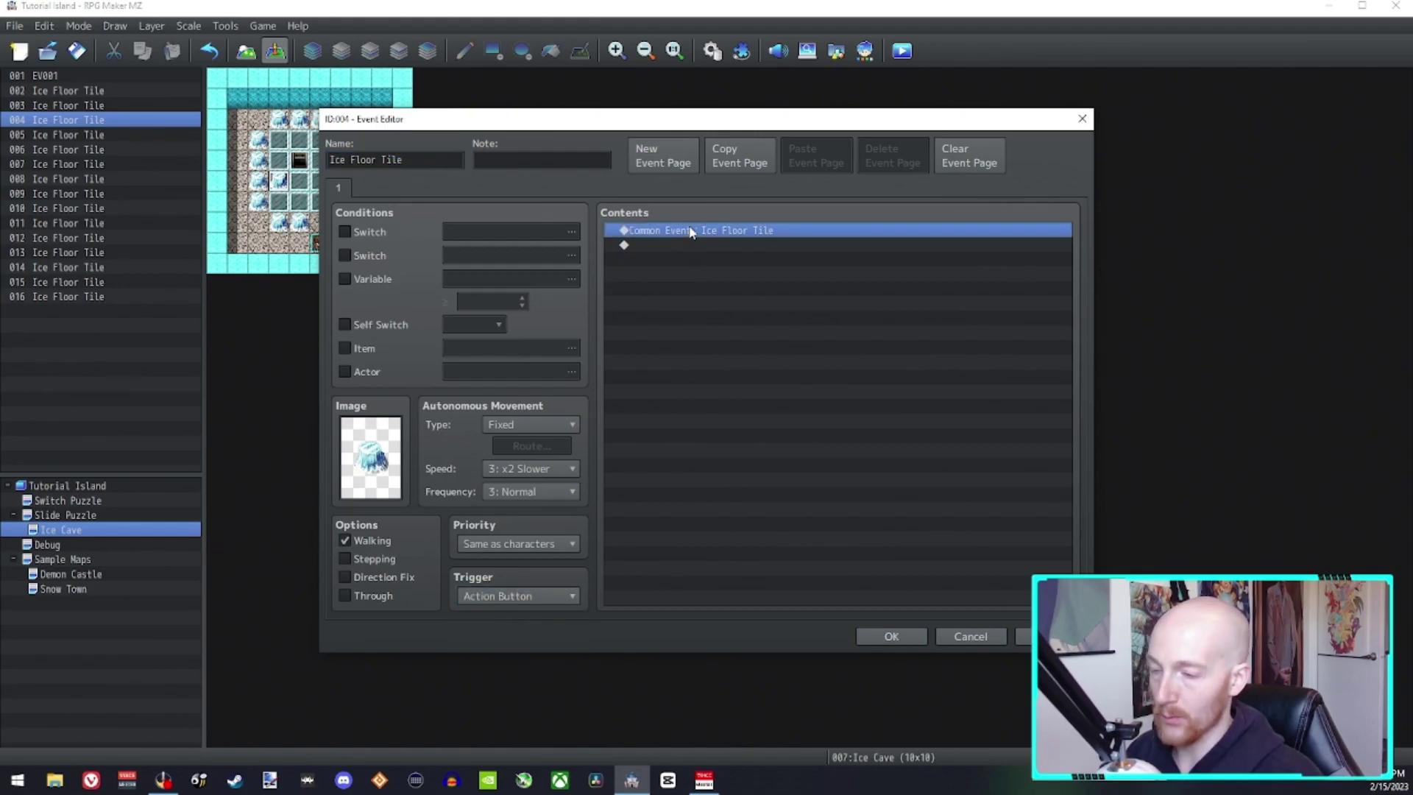
key("Delete")
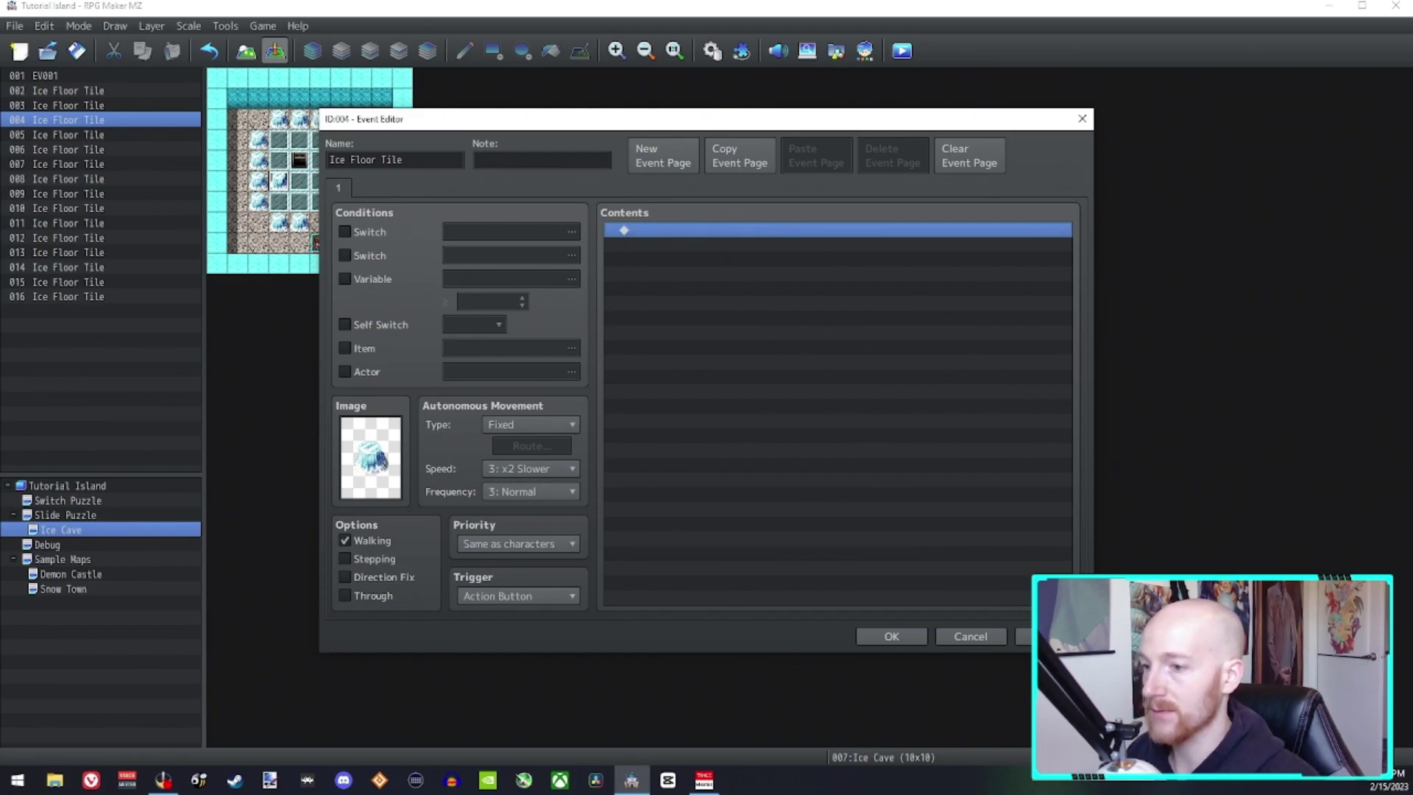
left_click(891, 637)
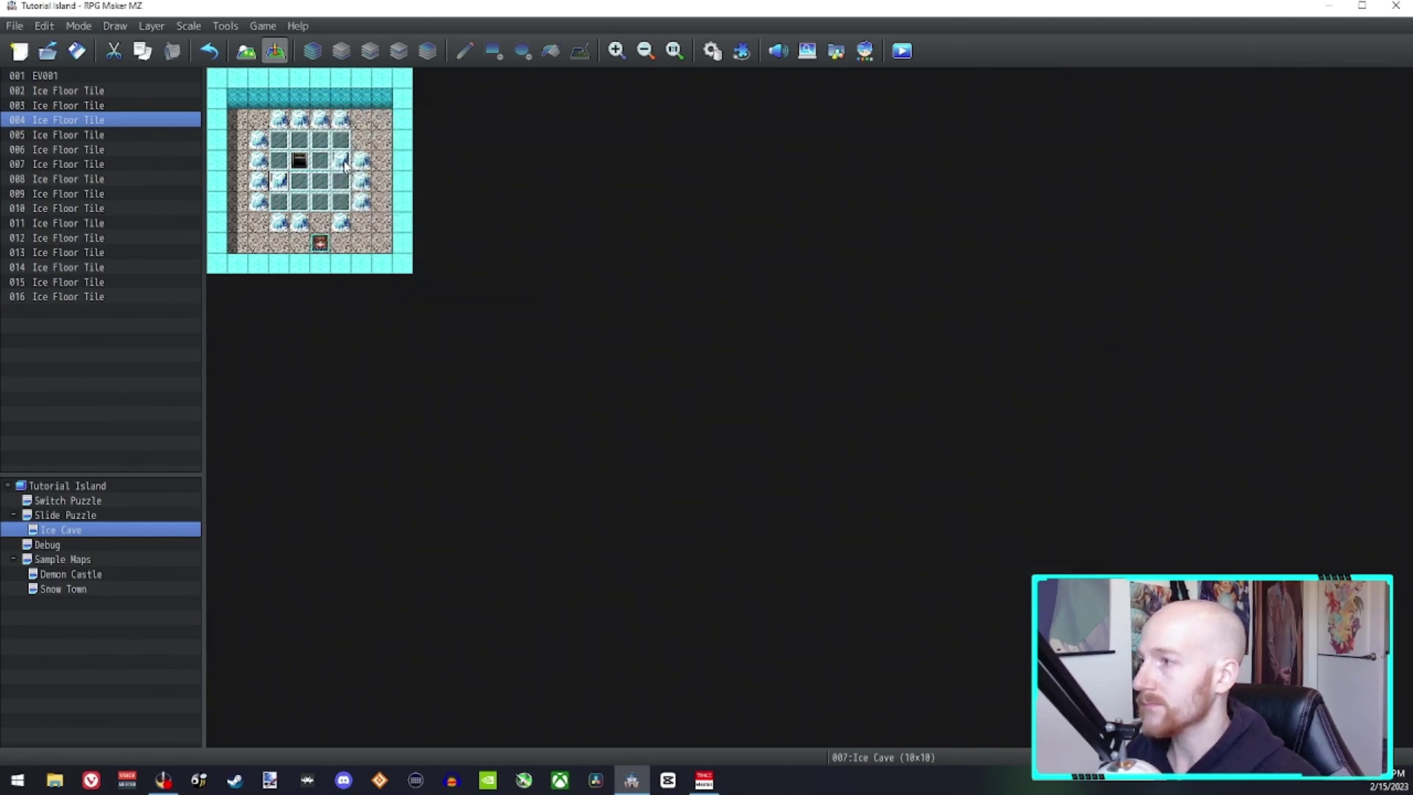
Step: Remove event 012's common event call and set its trigger to Action Button
double_click(68, 238)
left_click(695, 234)
key("Delete")
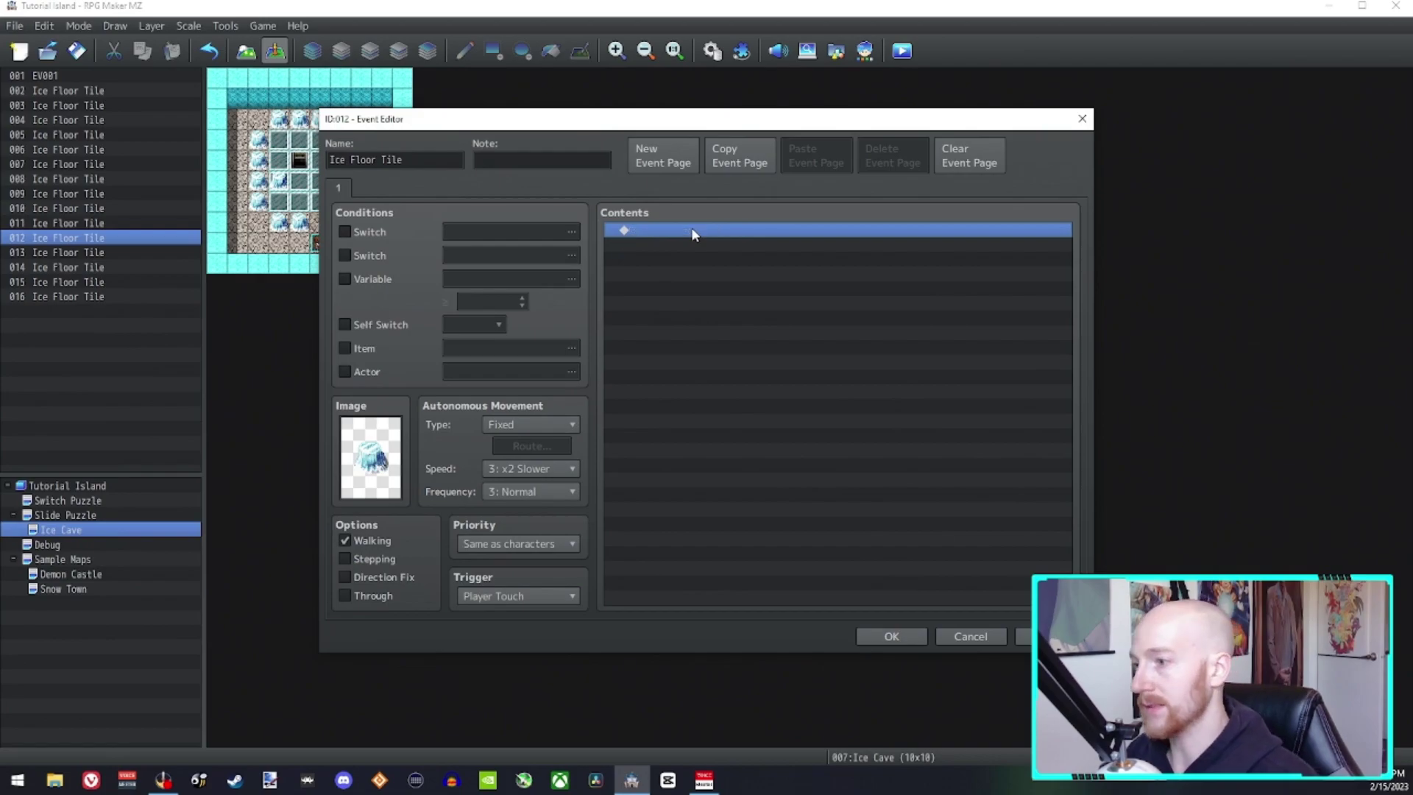
left_click(532, 596)
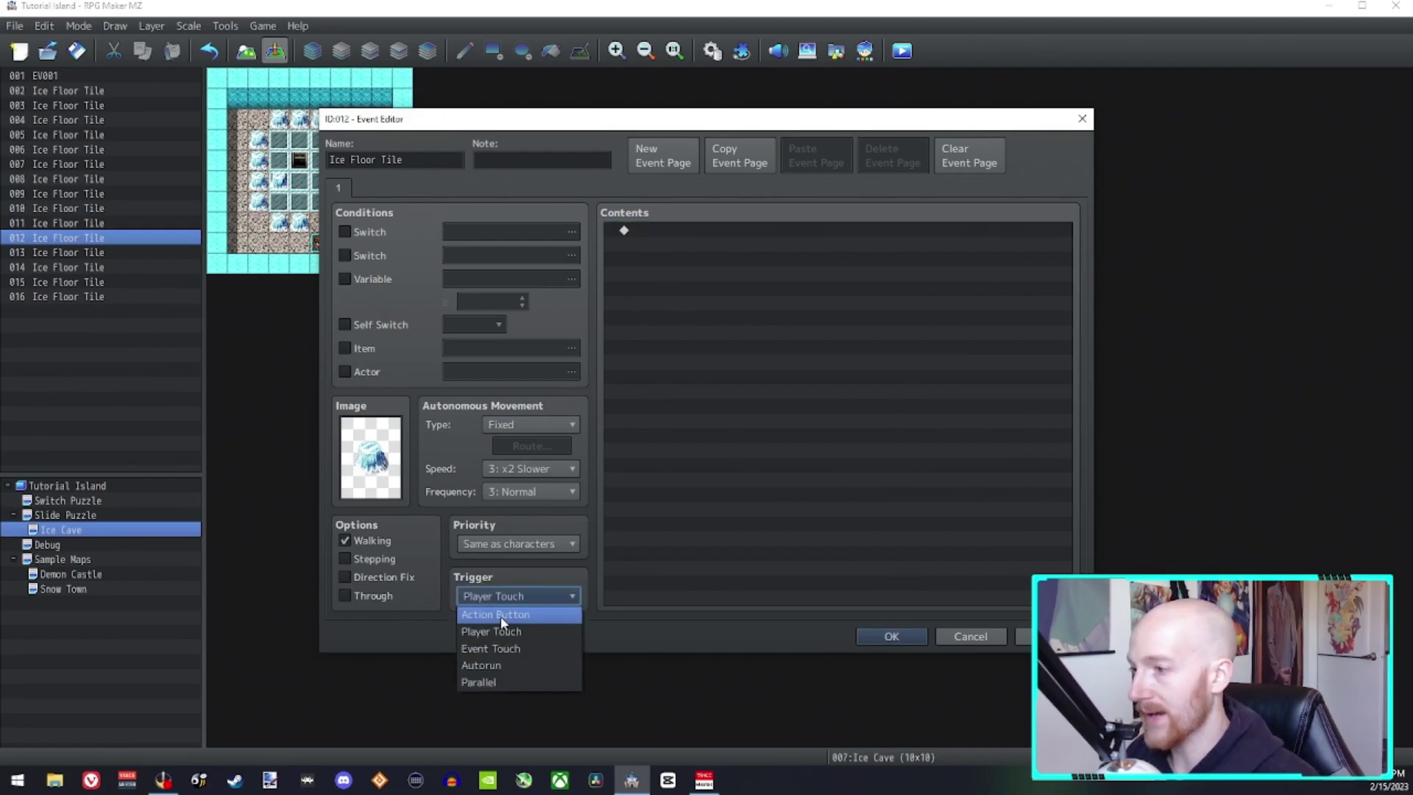
left_click(507, 614)
Step: Confirm event 012's edits and save the project for a new playtest
left_click(891, 637)
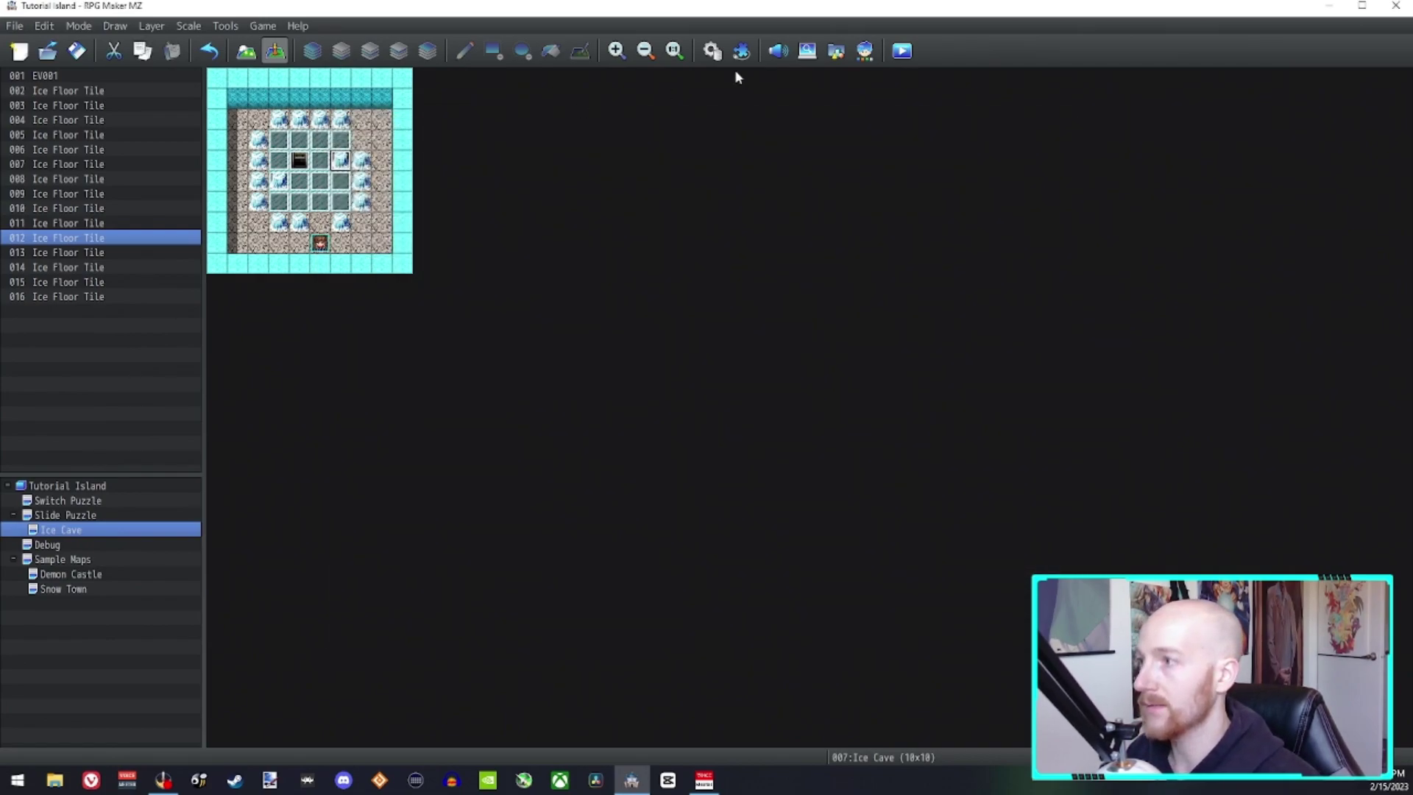
left_click(903, 51)
key("Return")
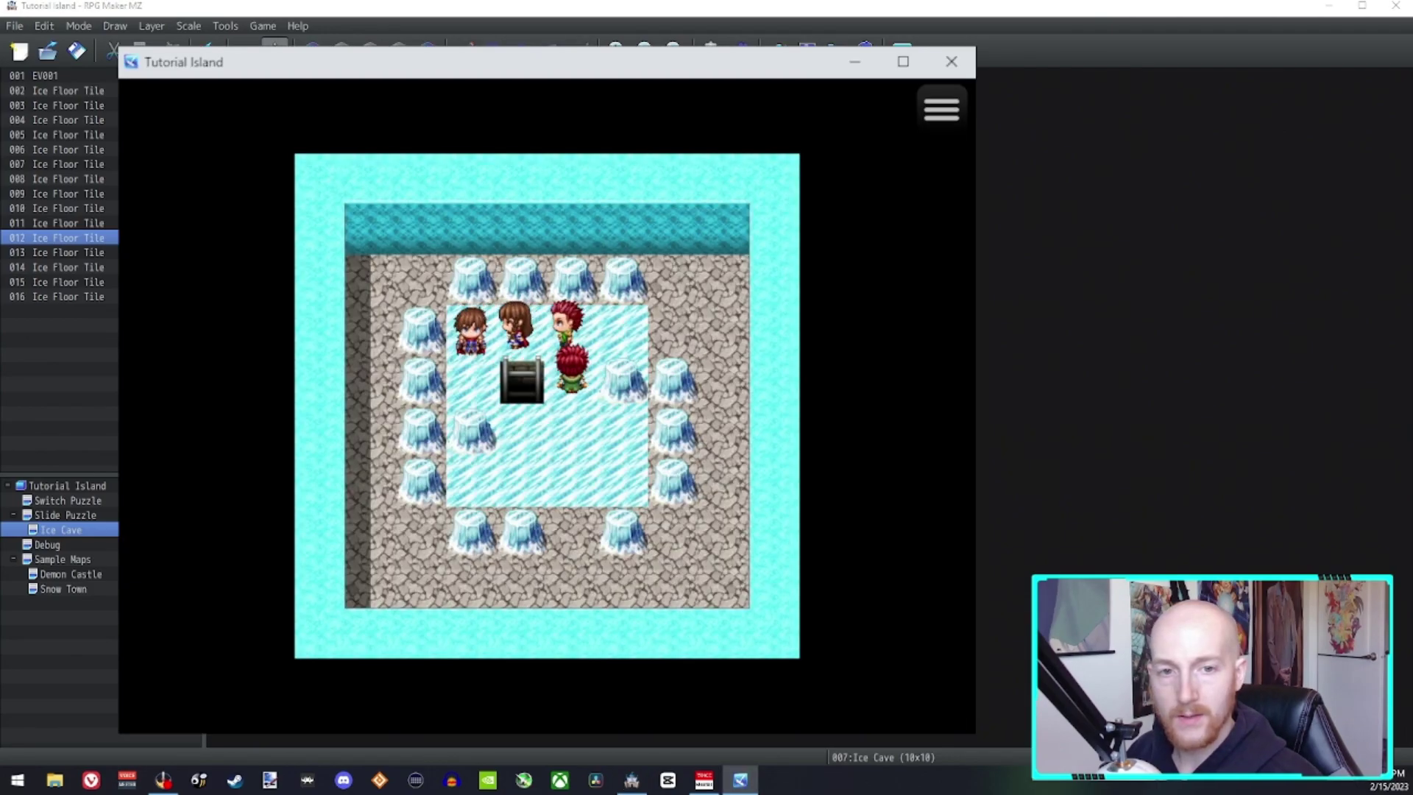
Step: Slide the party around the ice rocks to the stairs, then close the game window
key("Up")
key("Right")
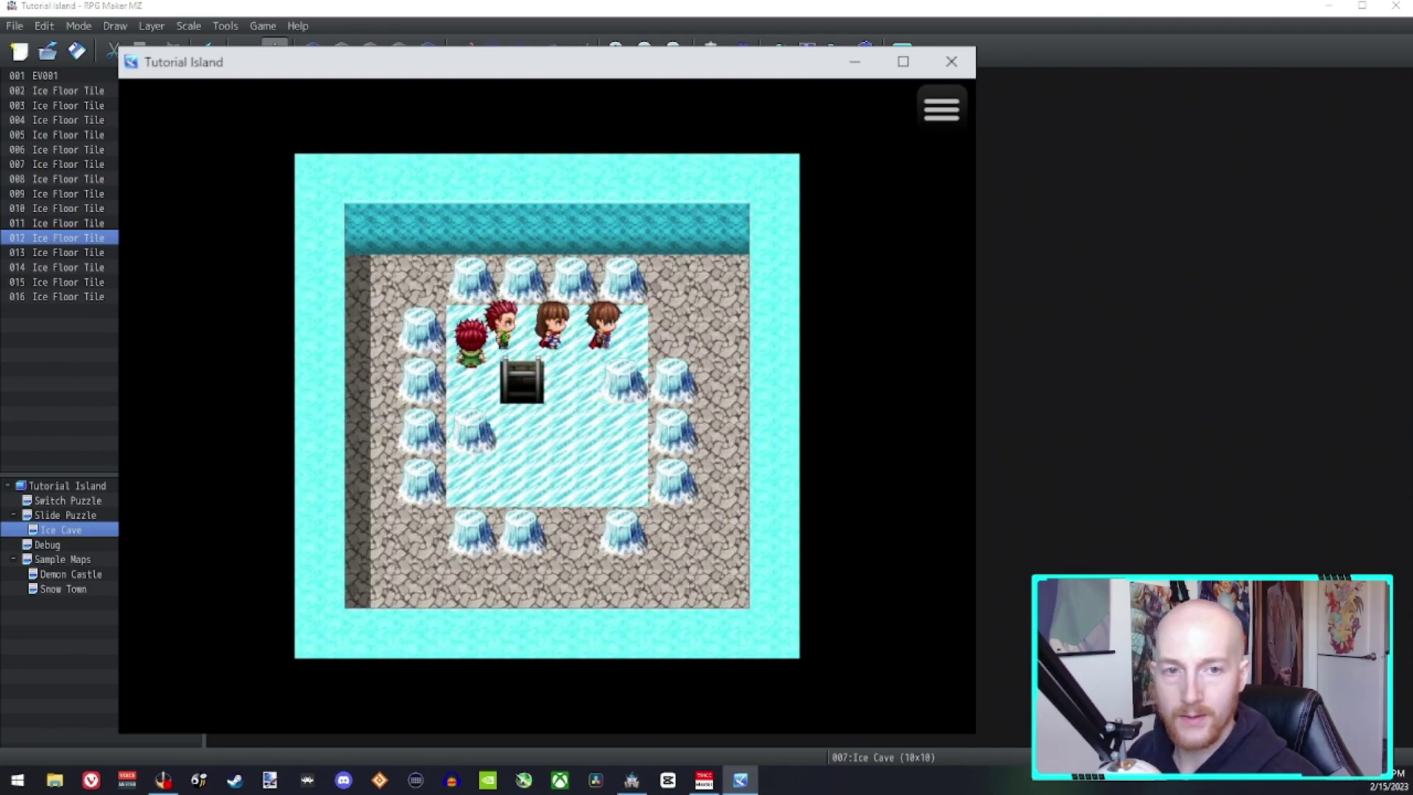
key("Right")
key("Down")
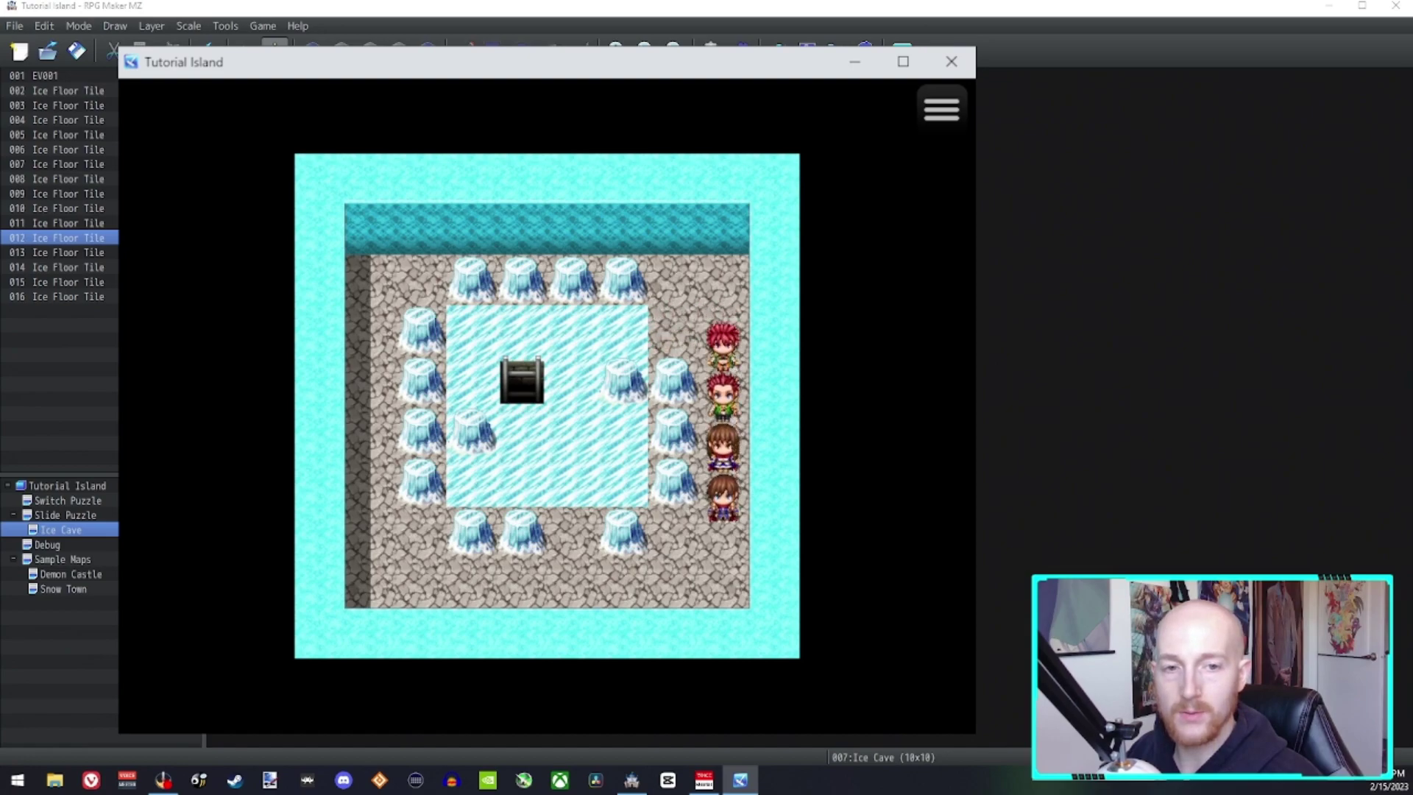
key("Left")
key("Up")
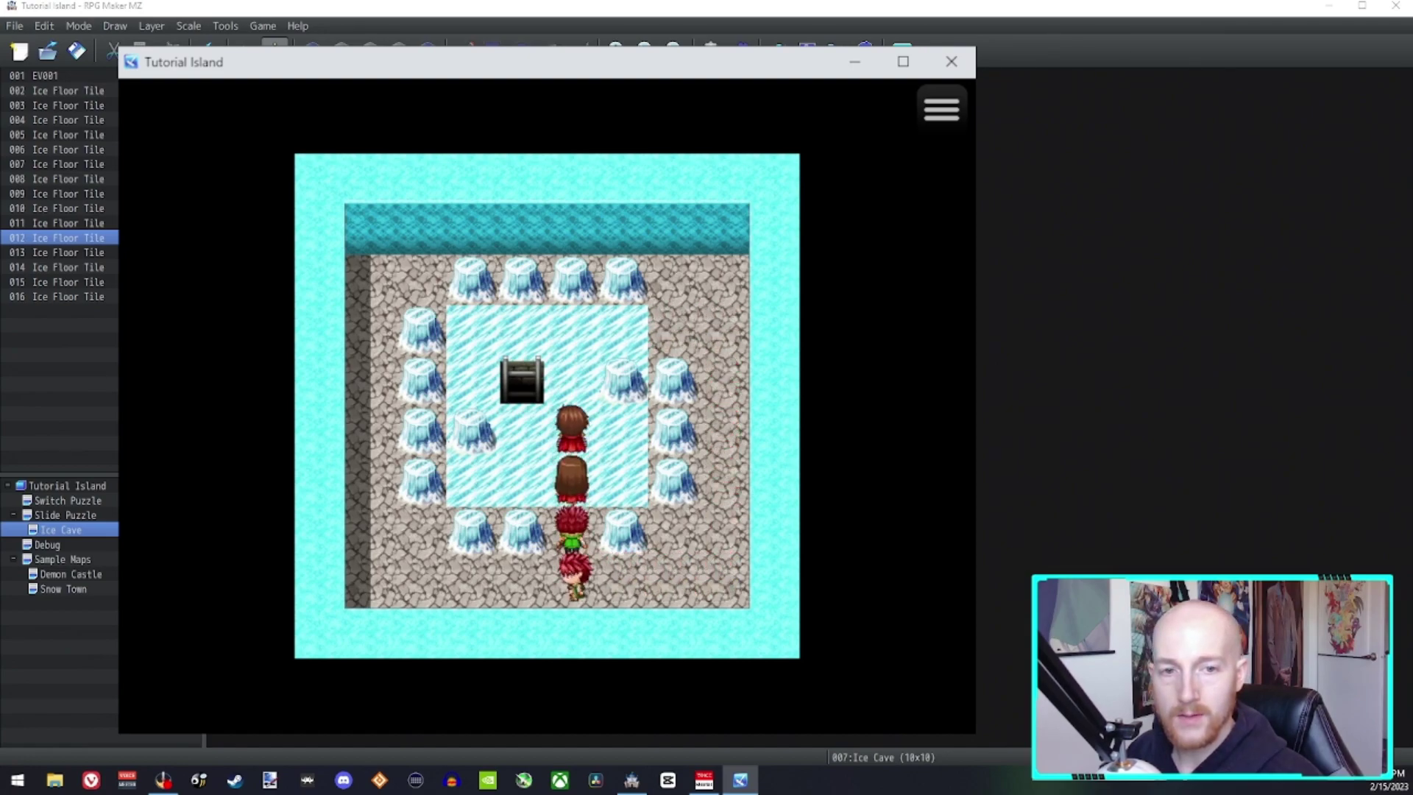
key("Left")
key("Down")
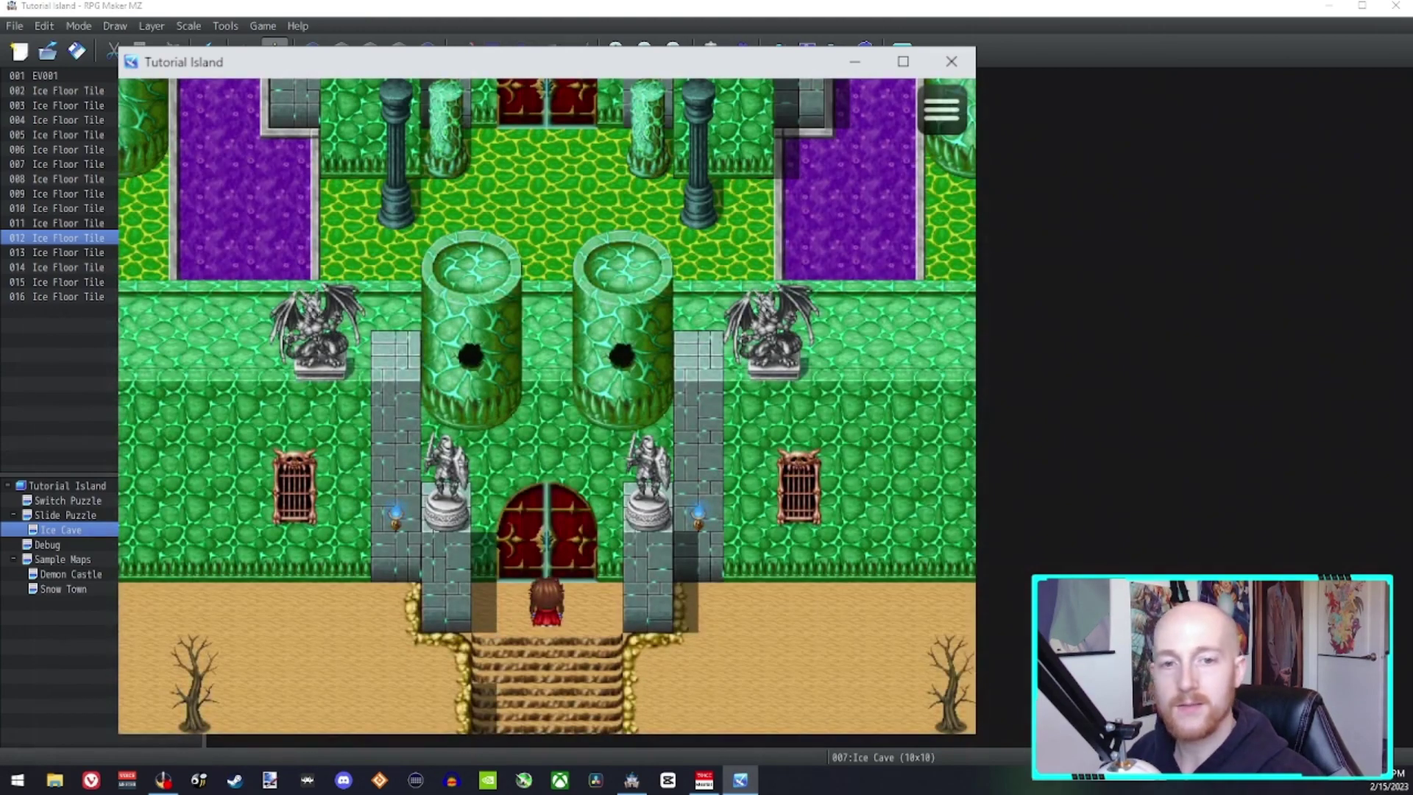
key("alt+F4")
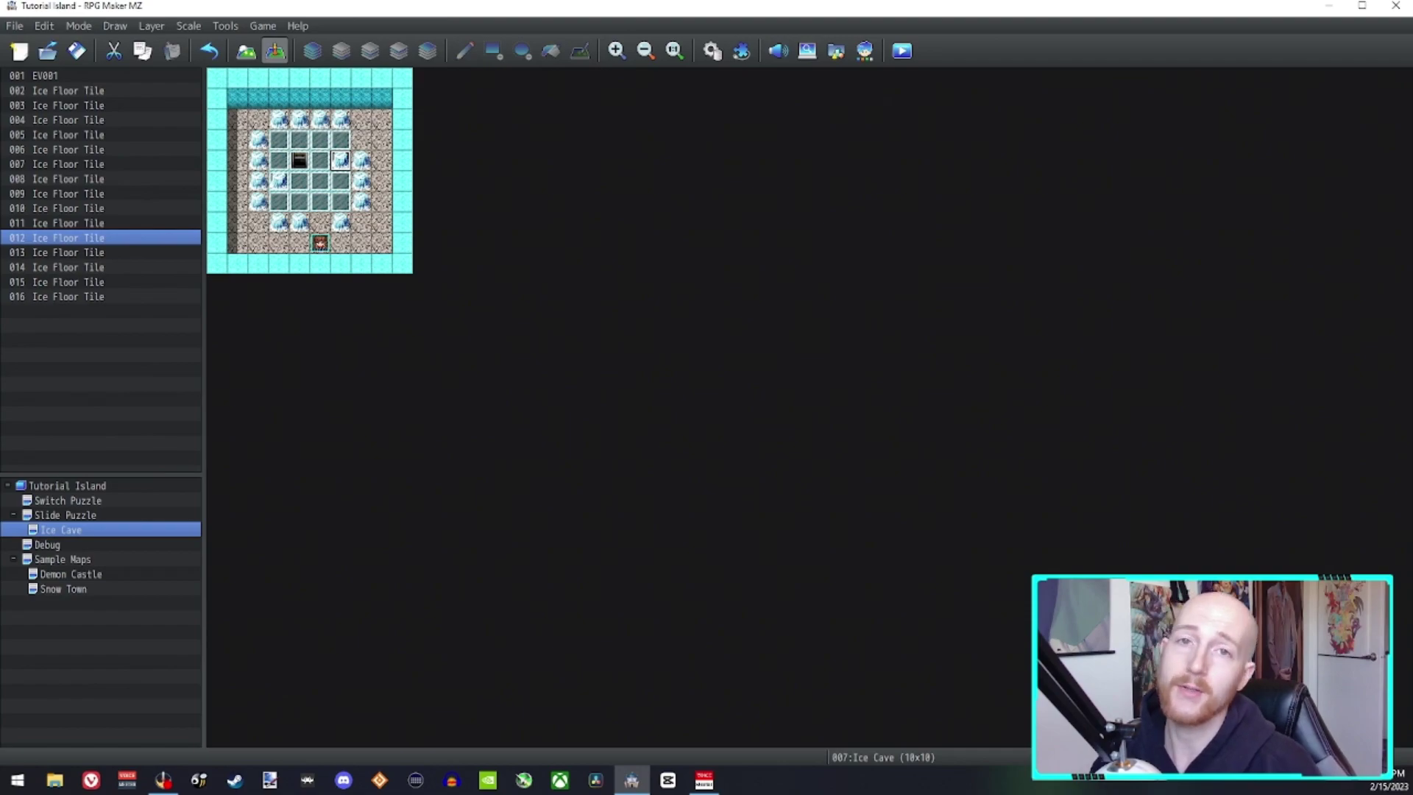
left_click(320, 140)
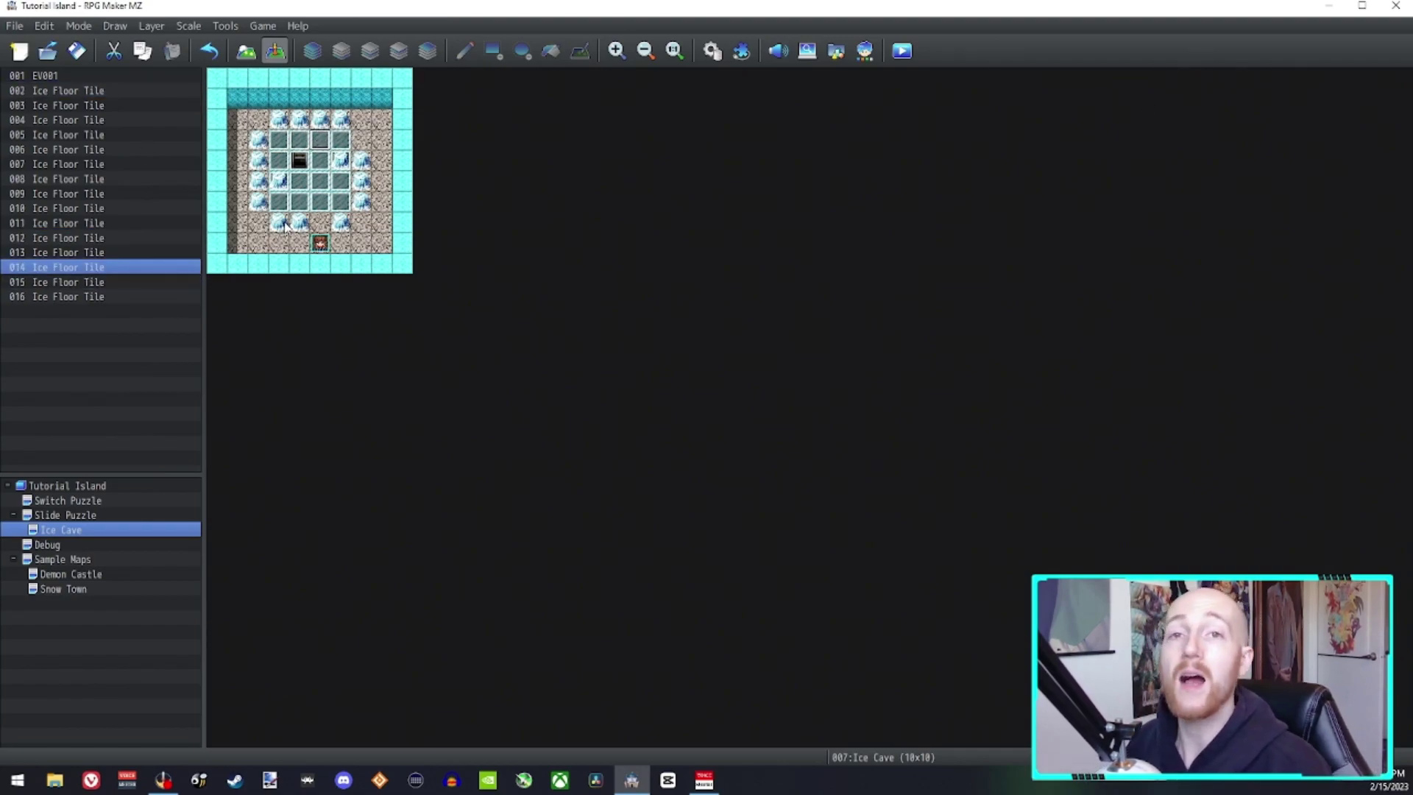